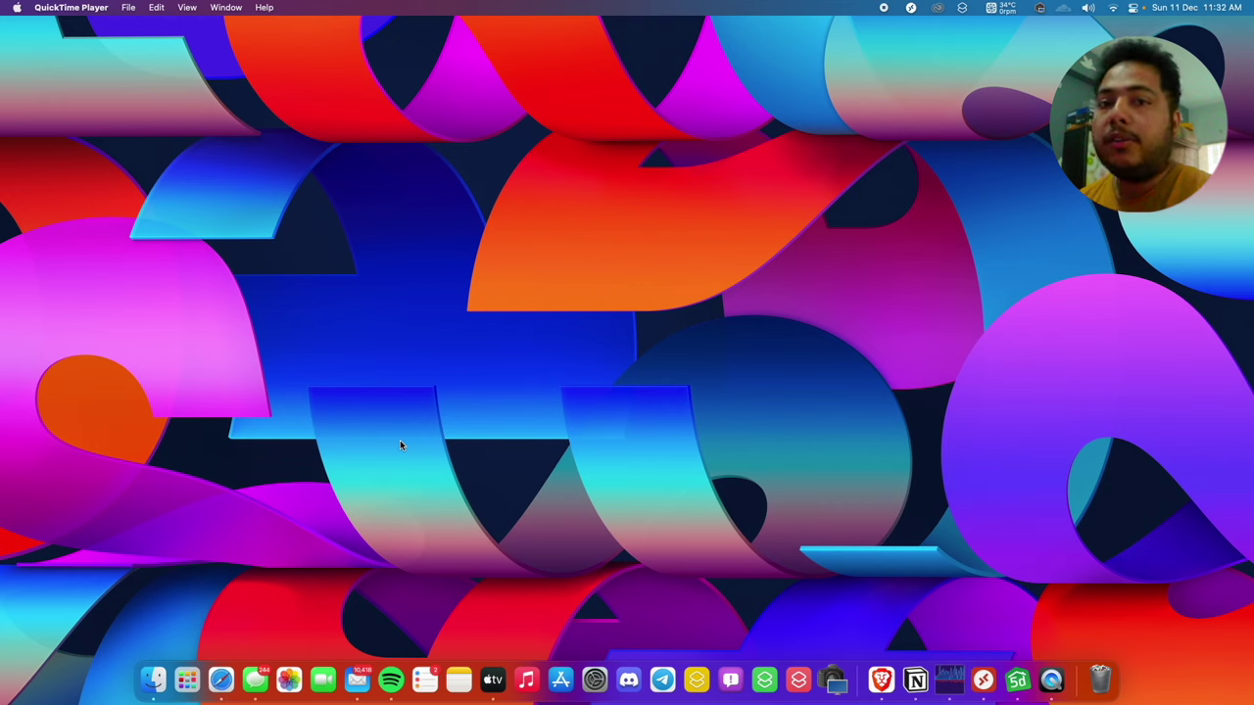
Open a new Safari window and load the Jellyfin server at 192.168.0.167:8096
right_click(220, 676)
click(246, 537)
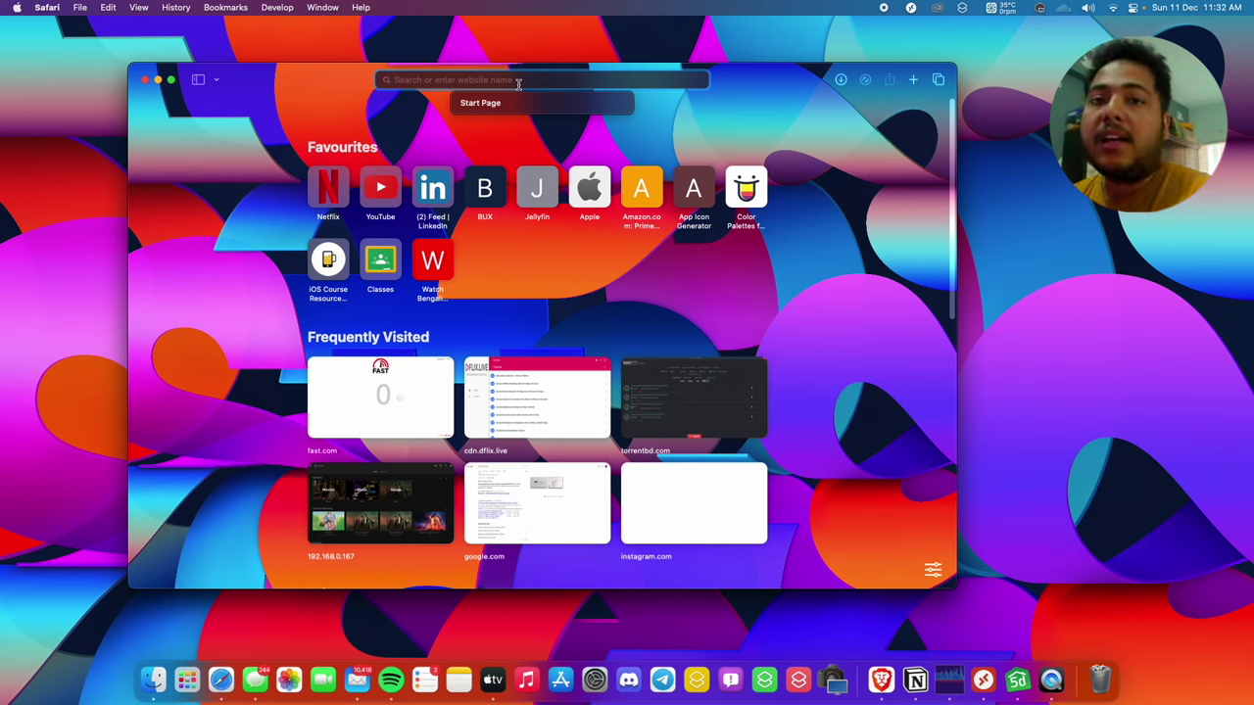
text(192)
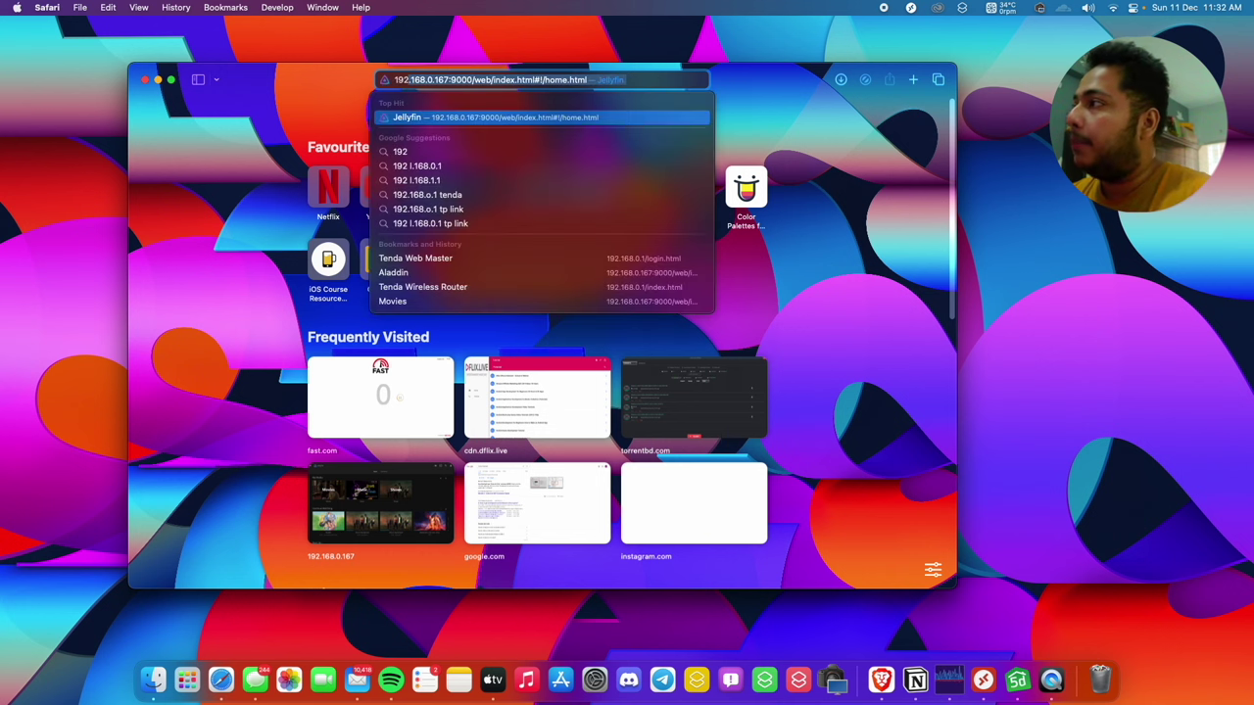
text(.168.)
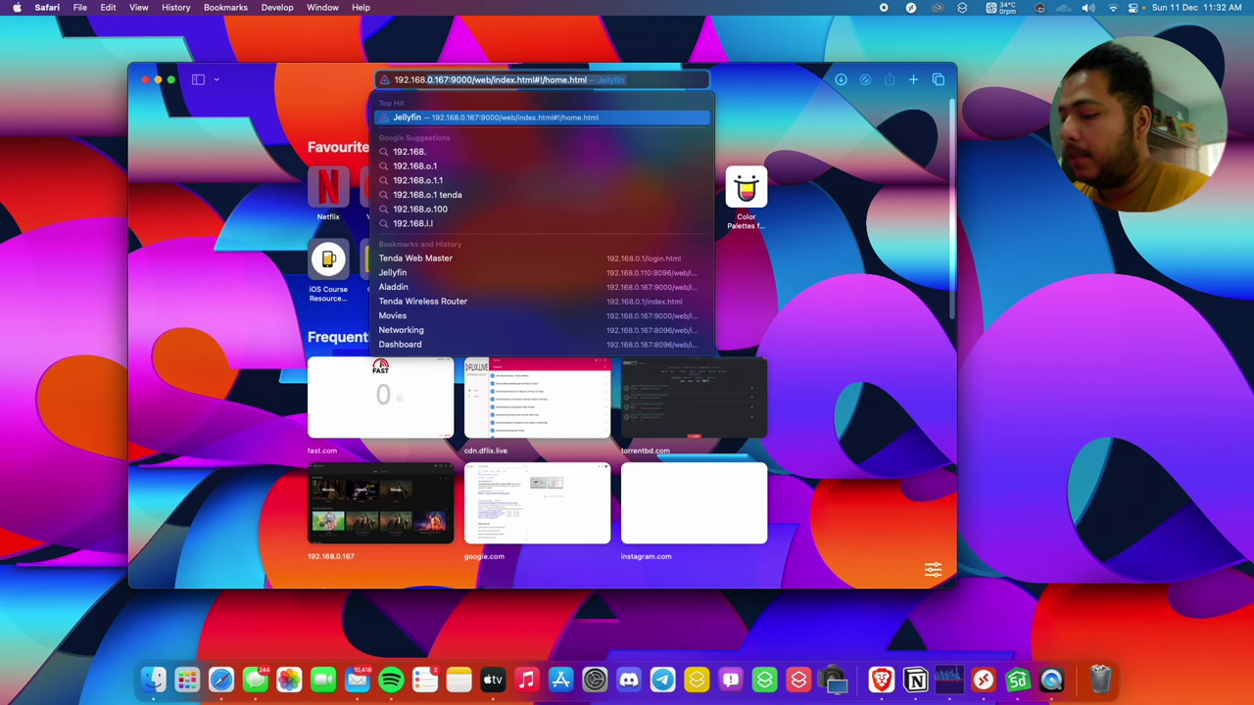
text(0.167)
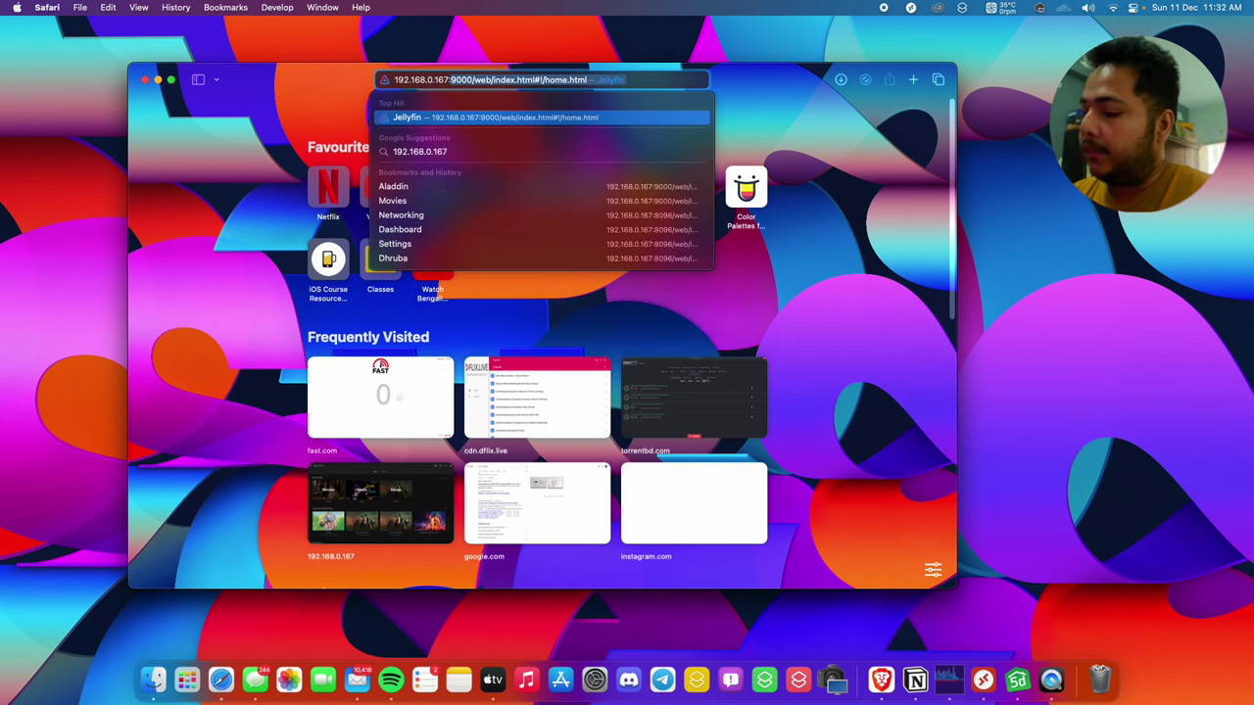
text(:8096)
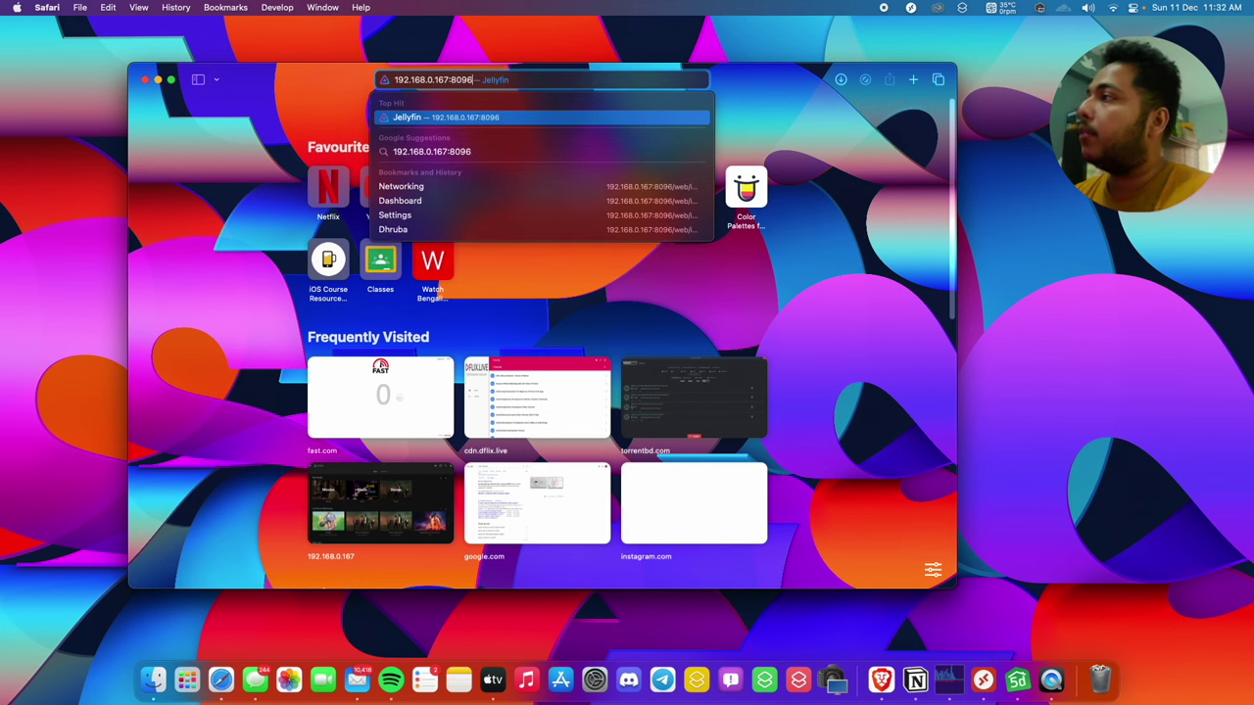
key(Return)
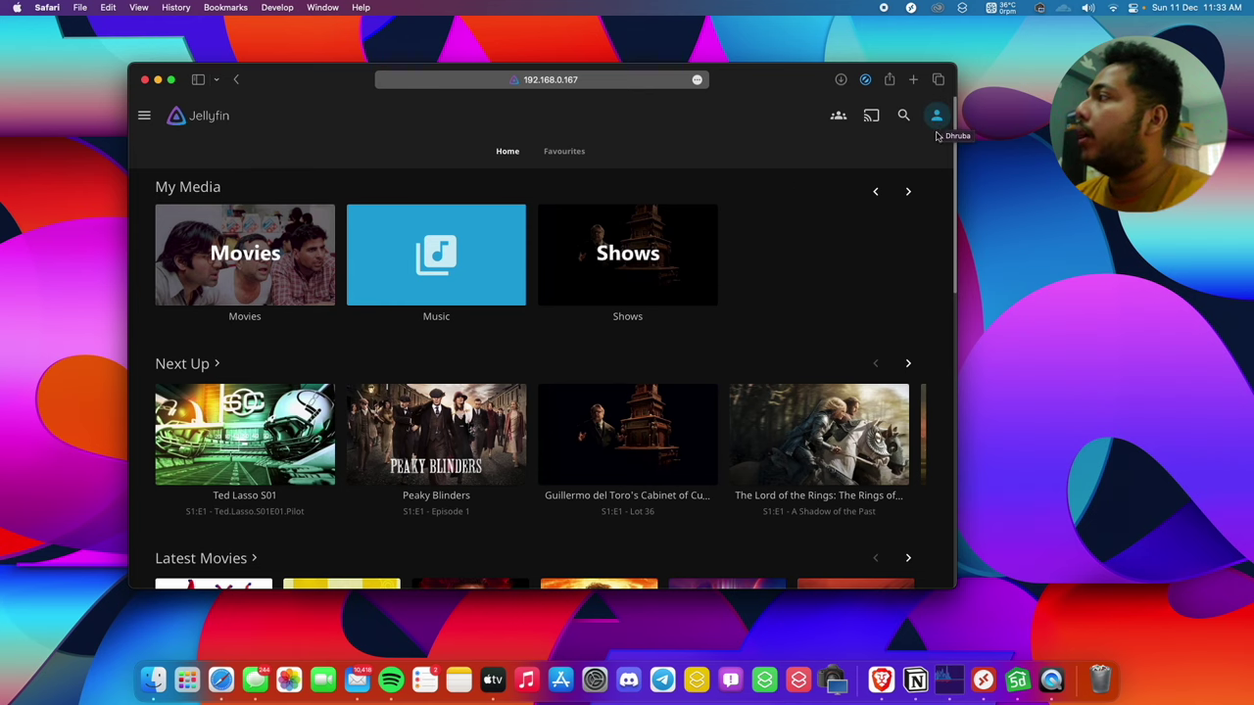
Open the Networking settings in the Jellyfin administration dashboard
click(938, 114)
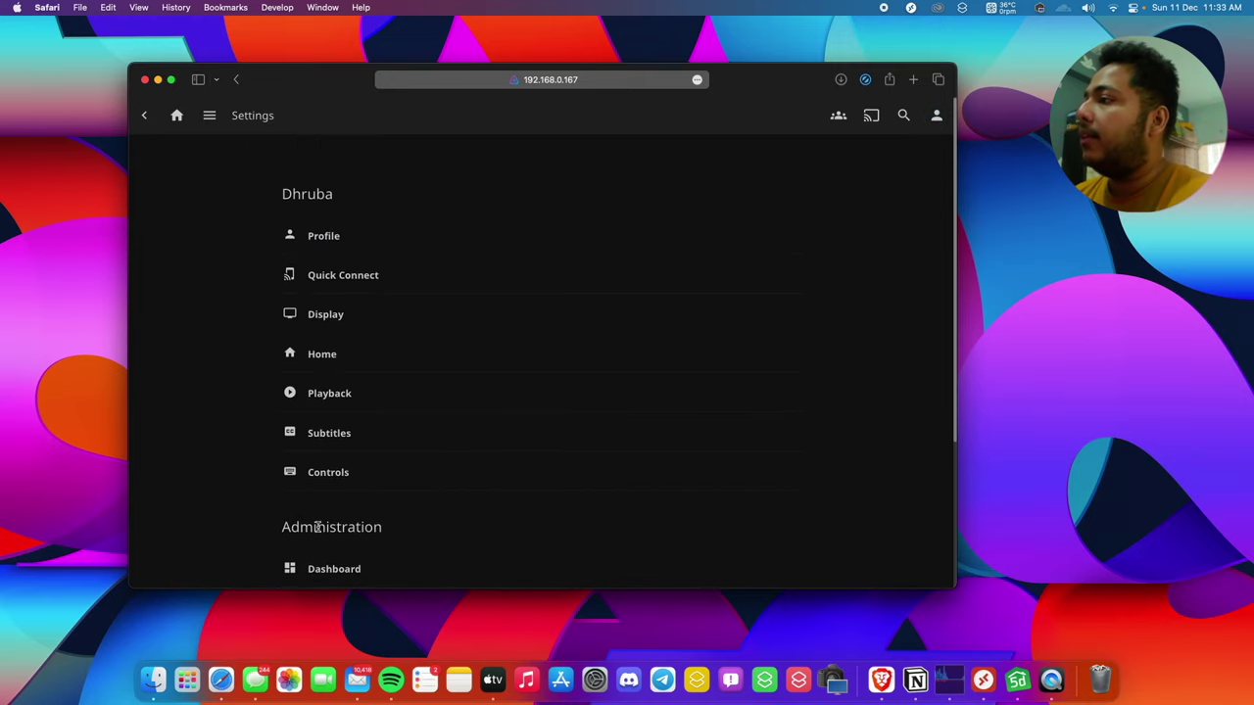
scroll(328, 478, down, 3)
scroll(343, 445, down, 1)
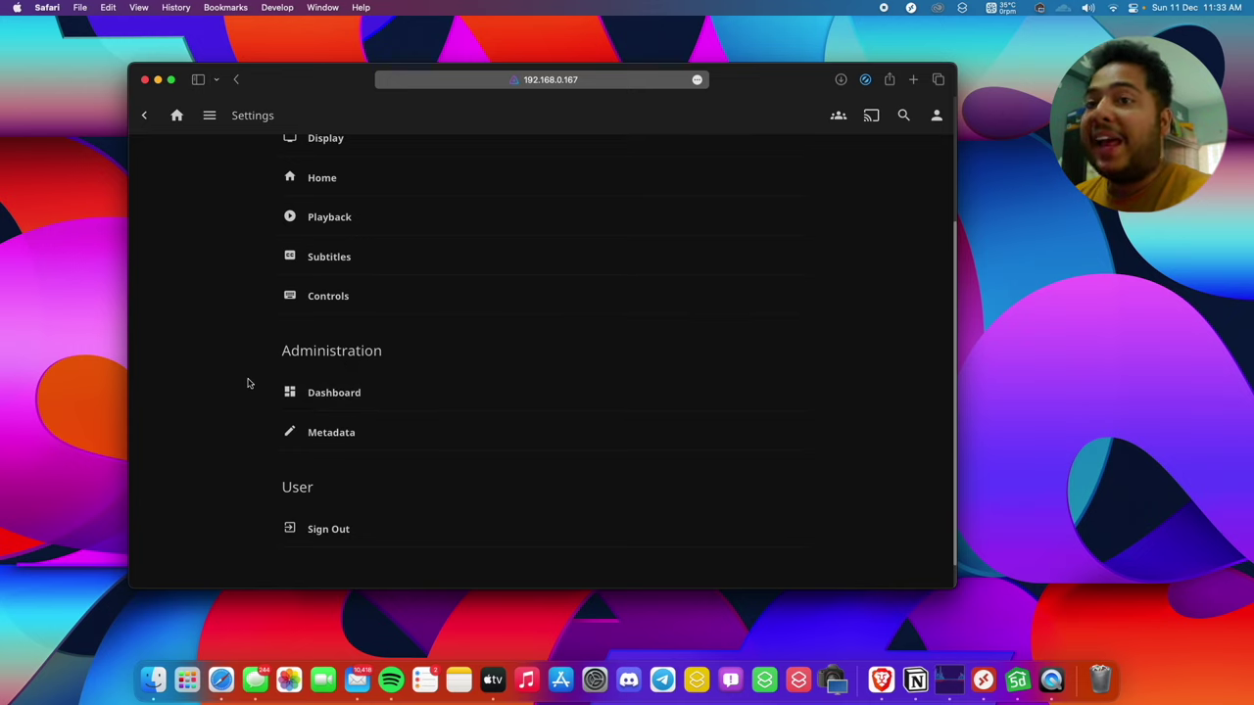
click(308, 392)
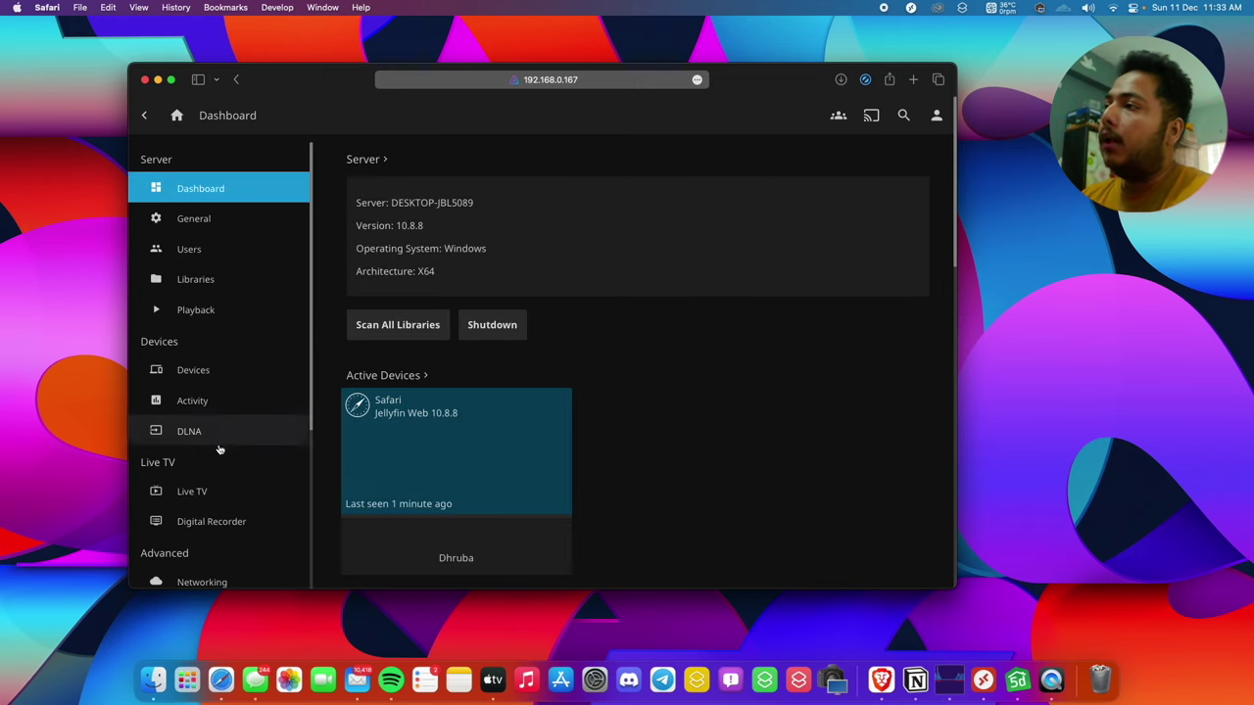
scroll(217, 451, down, 1)
scroll(217, 450, down, 5)
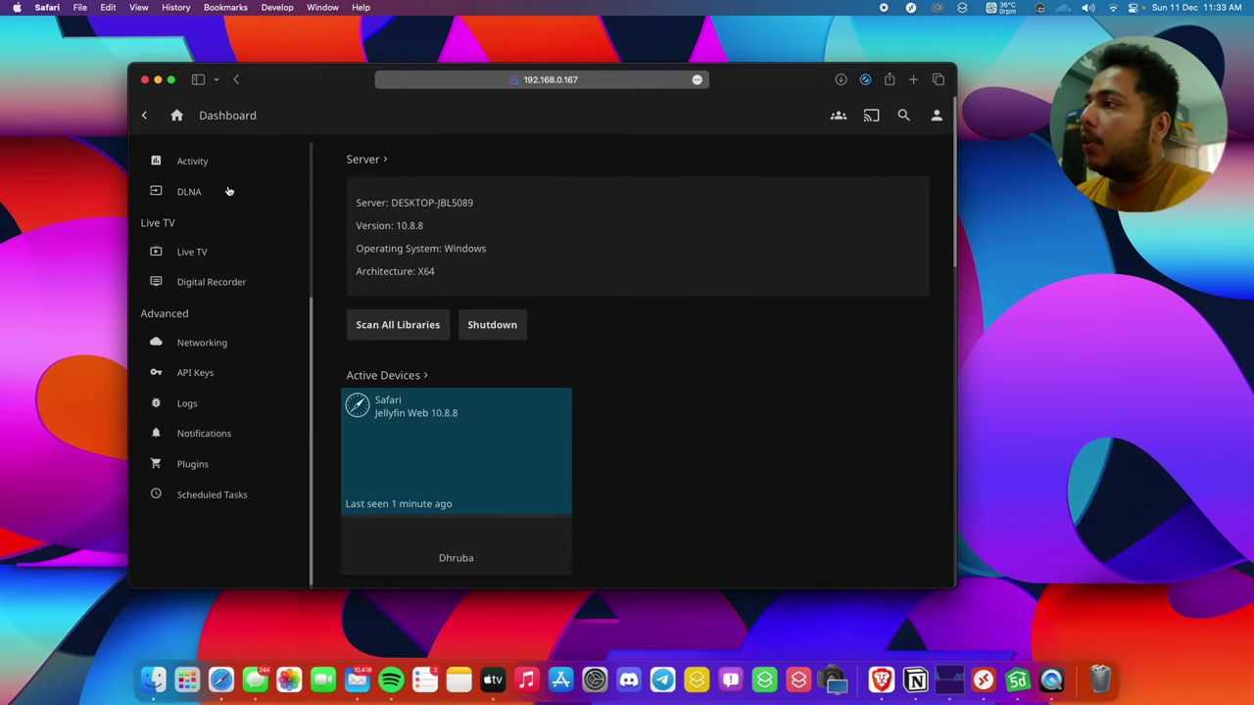
click(214, 348)
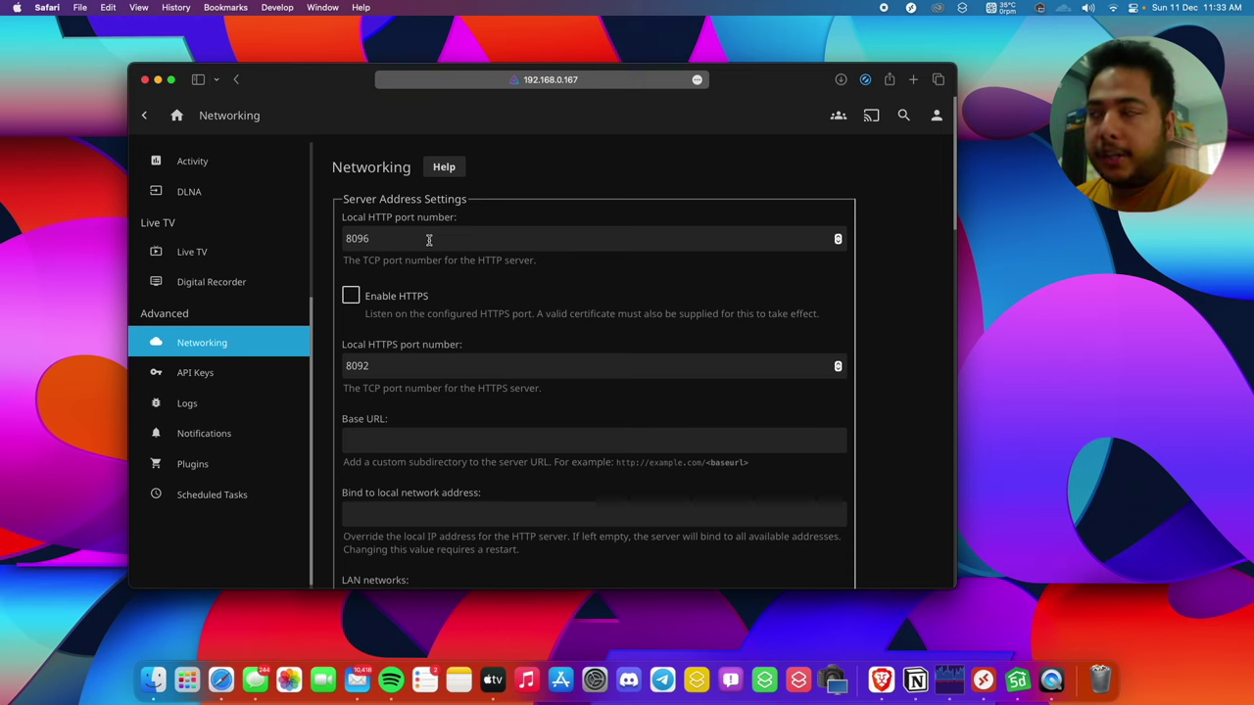
Set the local HTTP port number to 9000 in the server address settings
click(426, 245)
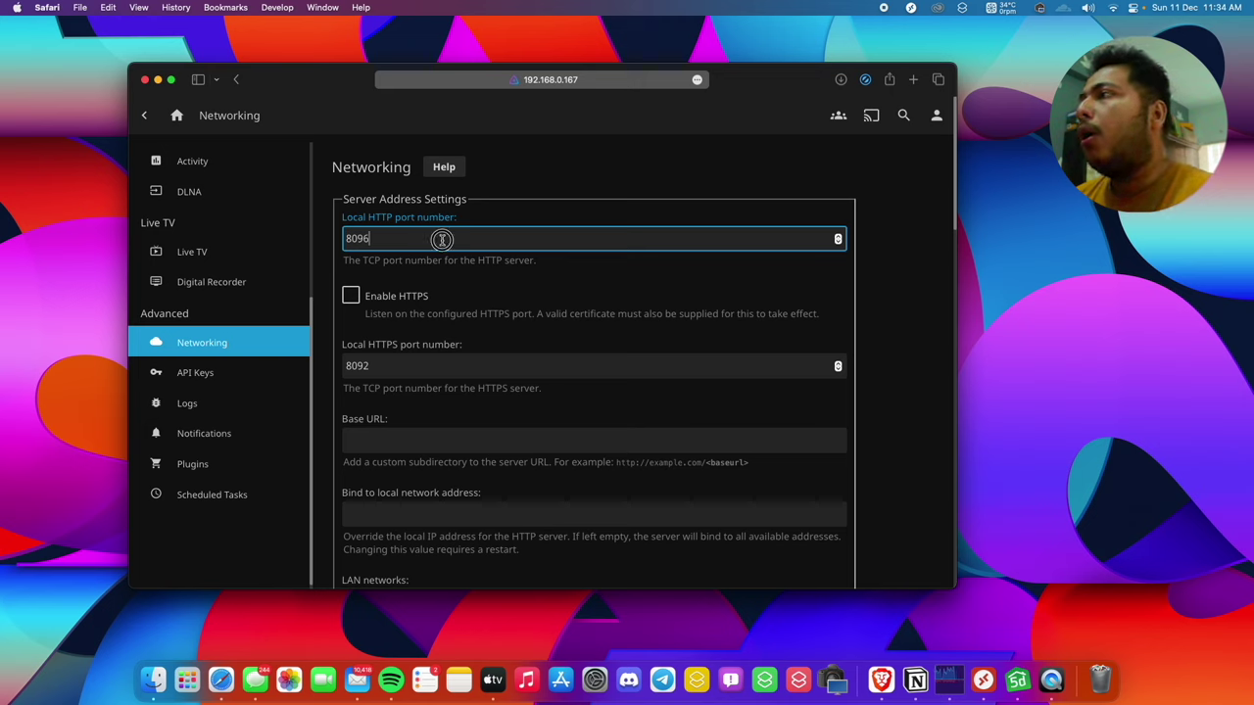
drag(441, 239, 336, 232)
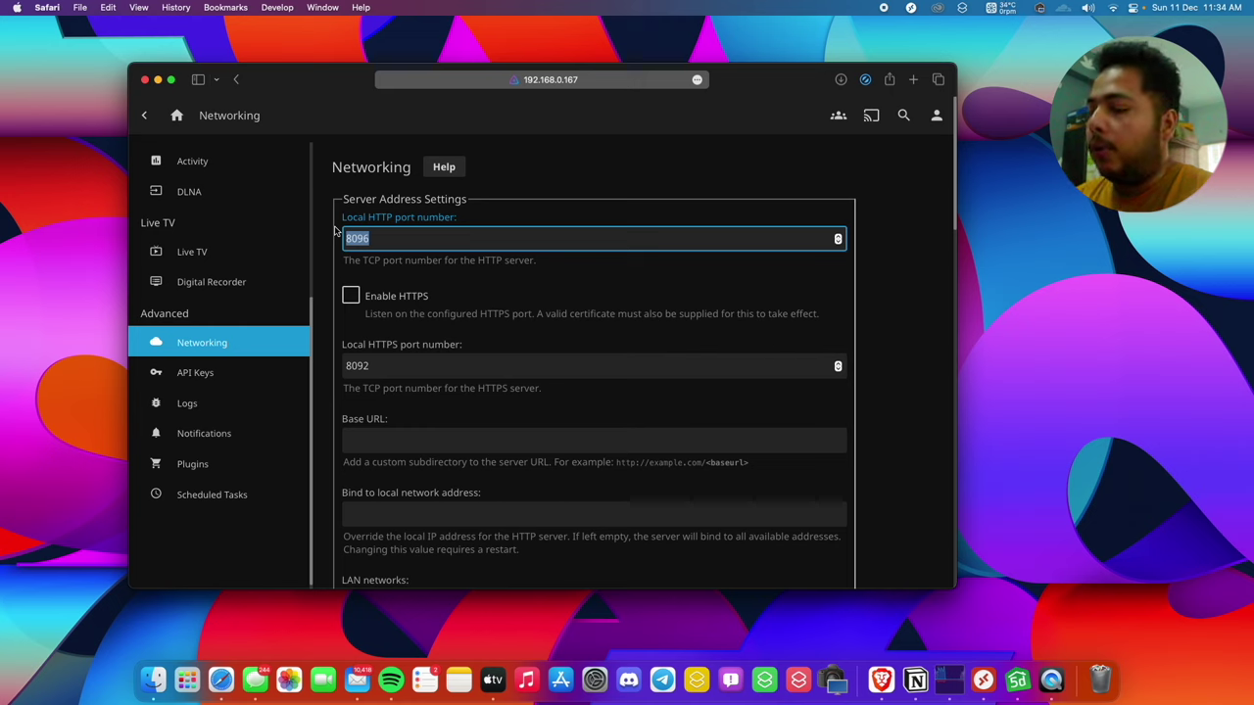
text(9000)
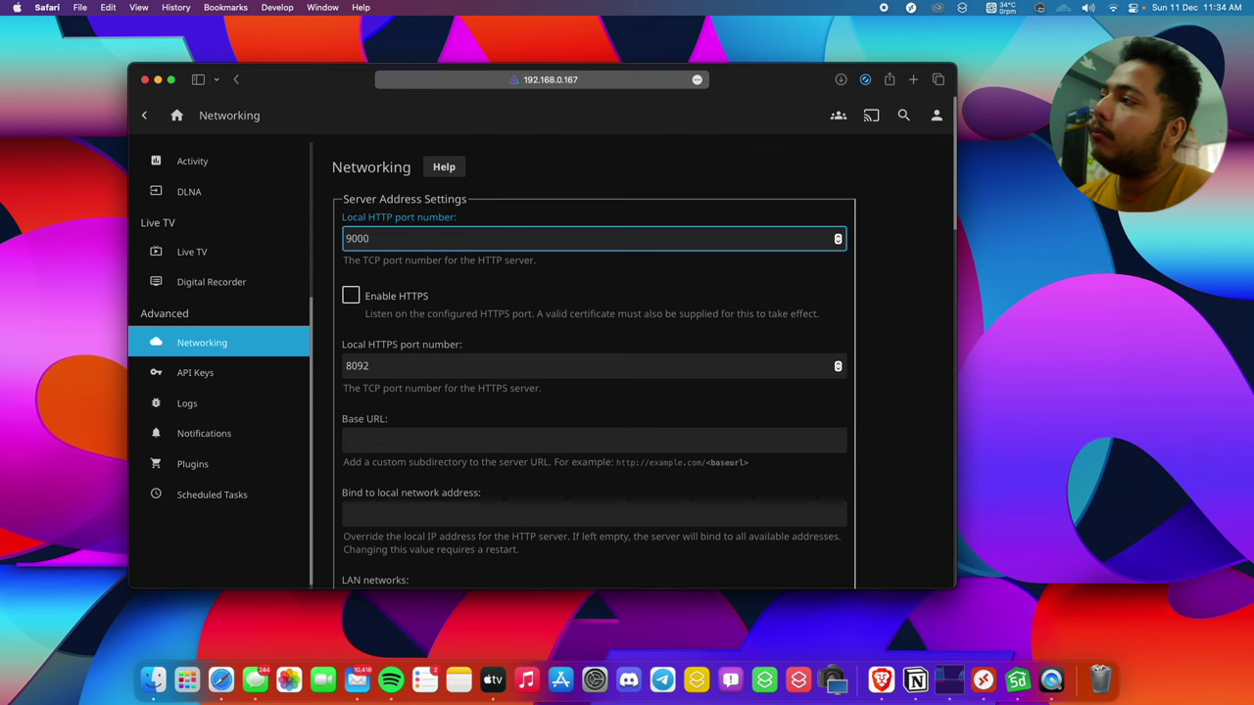
Set the public HTTP port number to 9000 in the remote access settings
scroll(500, 344, down, 2)
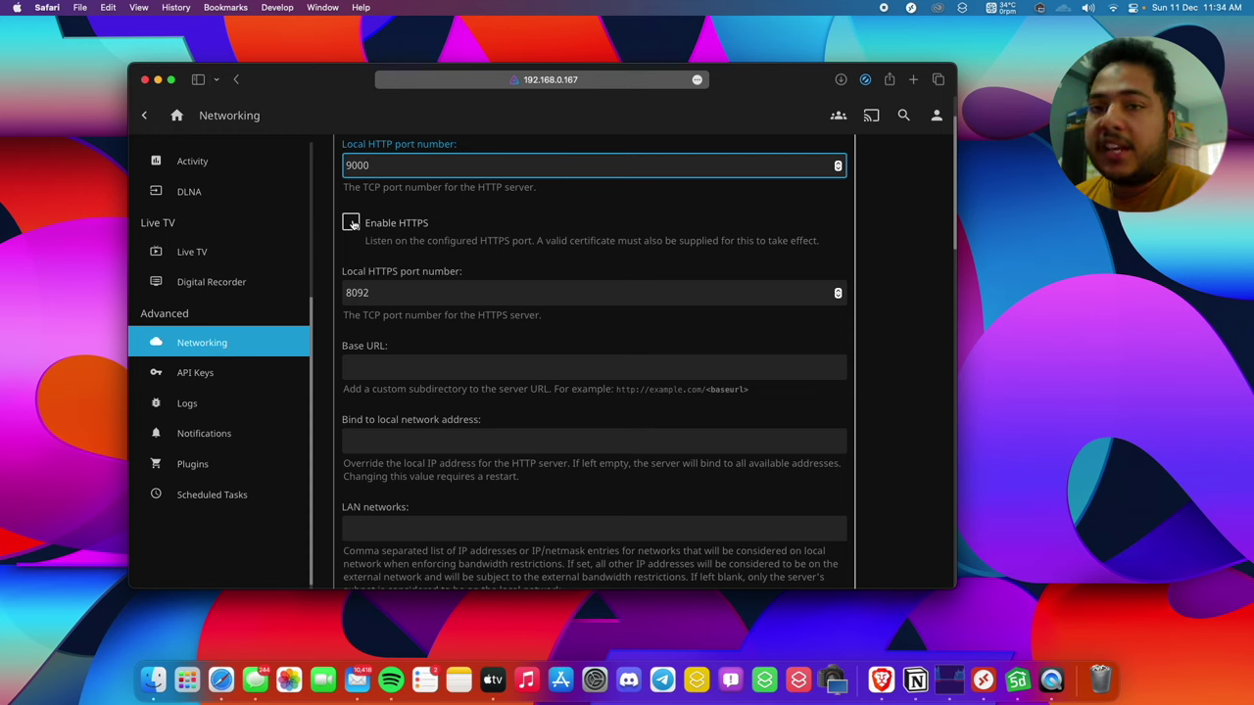
scroll(439, 368, down, 15)
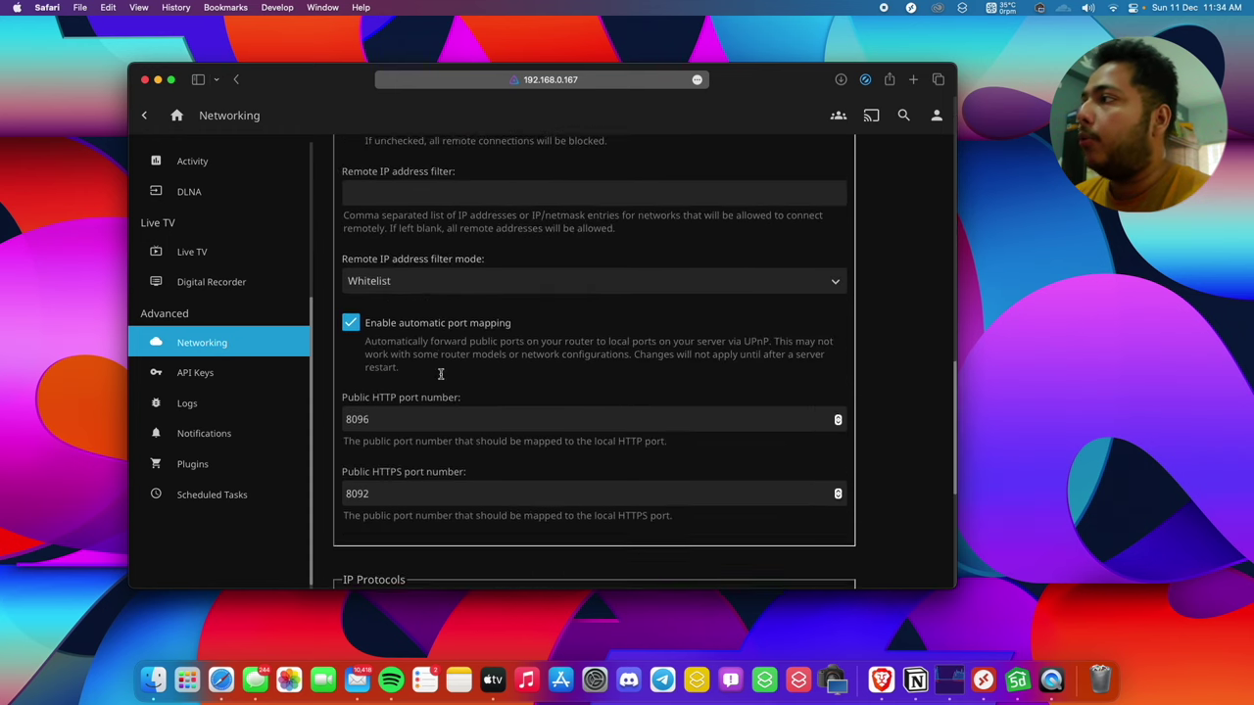
scroll(441, 373, down, 3)
scroll(441, 377, up, 8)
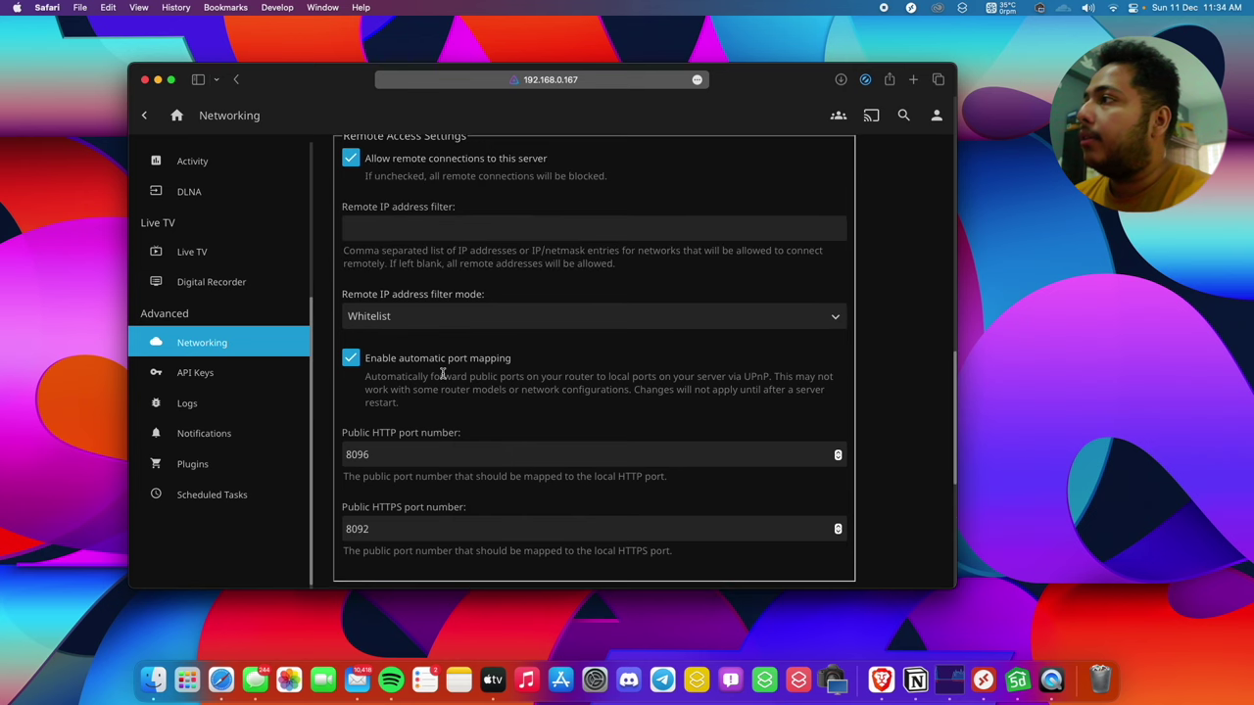
drag(347, 241, 476, 246)
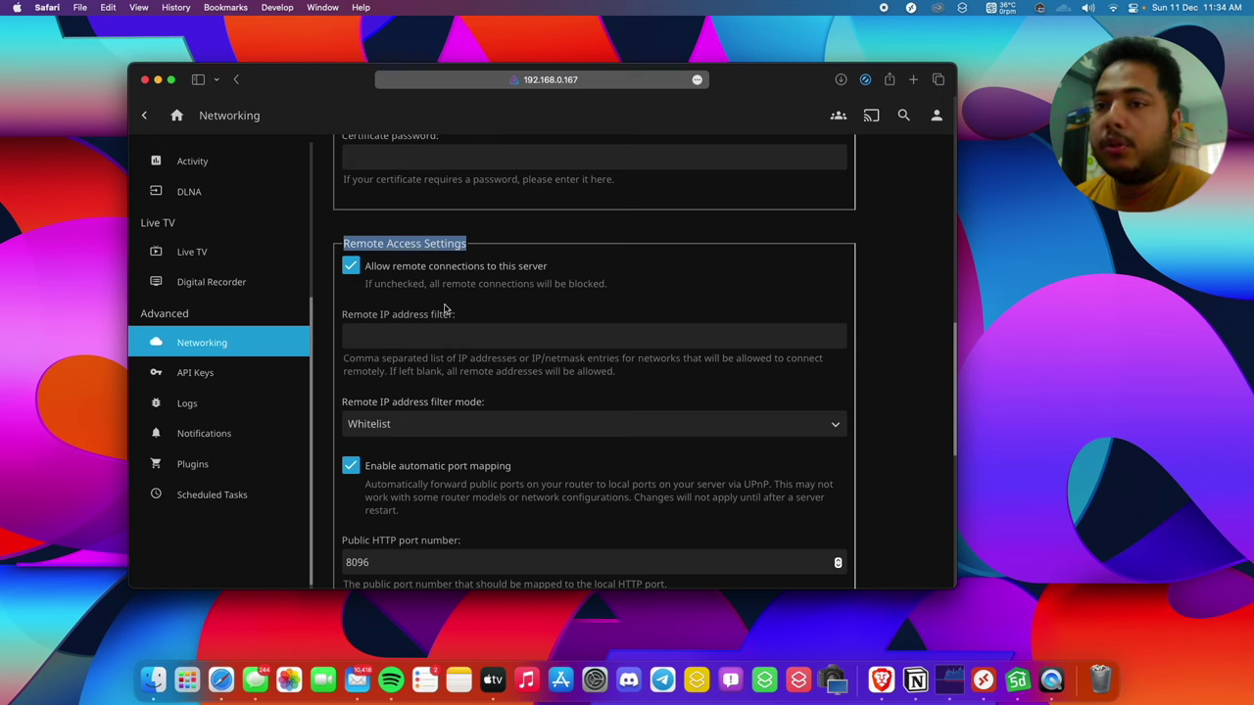
scroll(411, 314, down, 5)
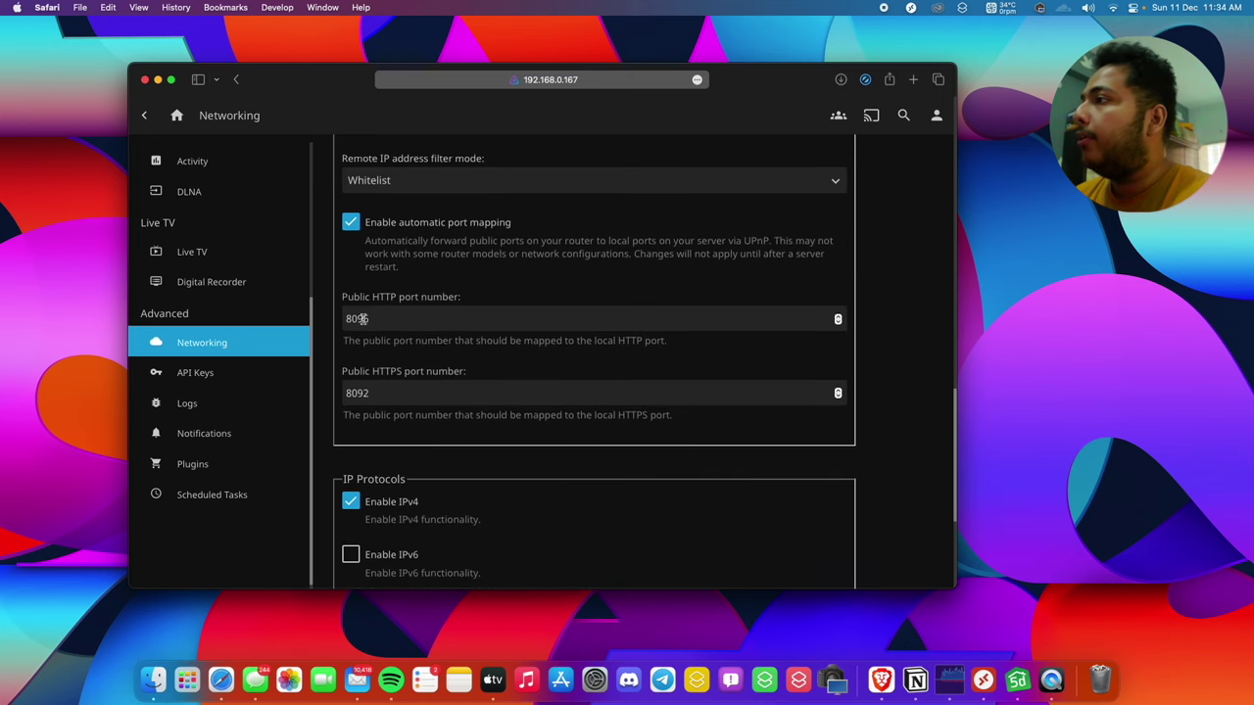
scroll(360, 318, down, 1)
drag(344, 291, 315, 296)
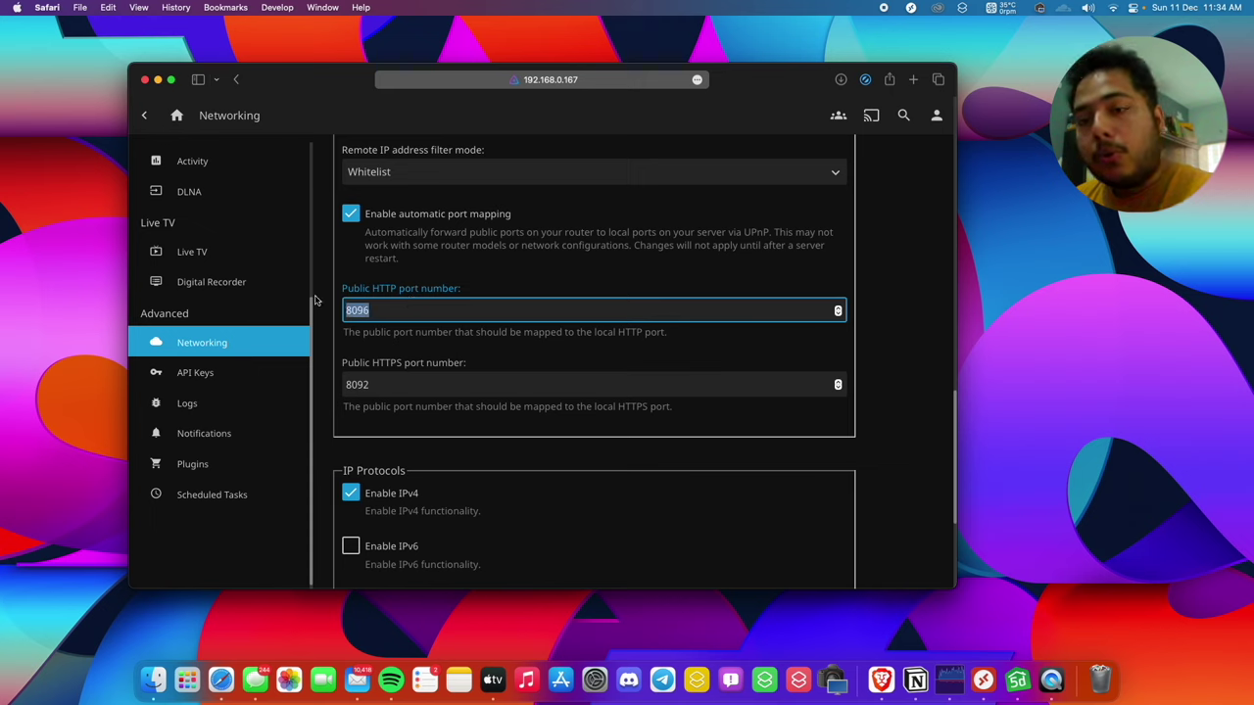
text(9000)
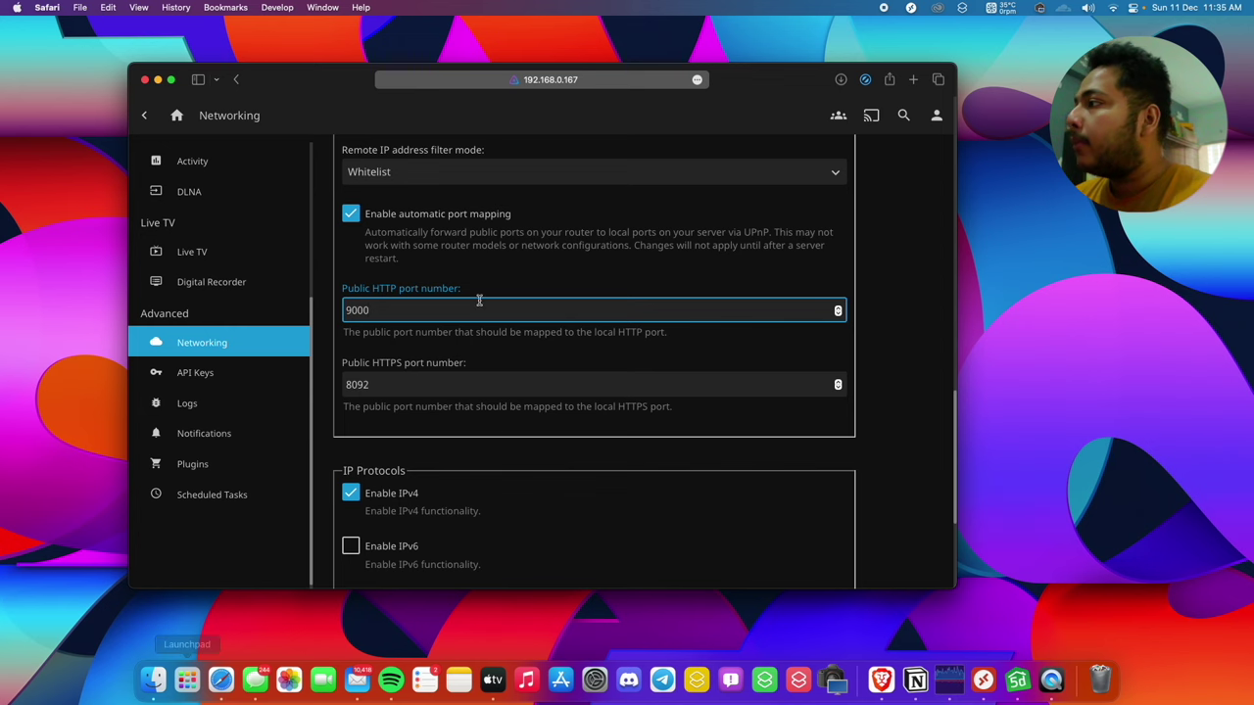
Save the networking settings and return to the Jellyfin home page
scroll(592, 402, down, 3)
scroll(591, 402, down, 3)
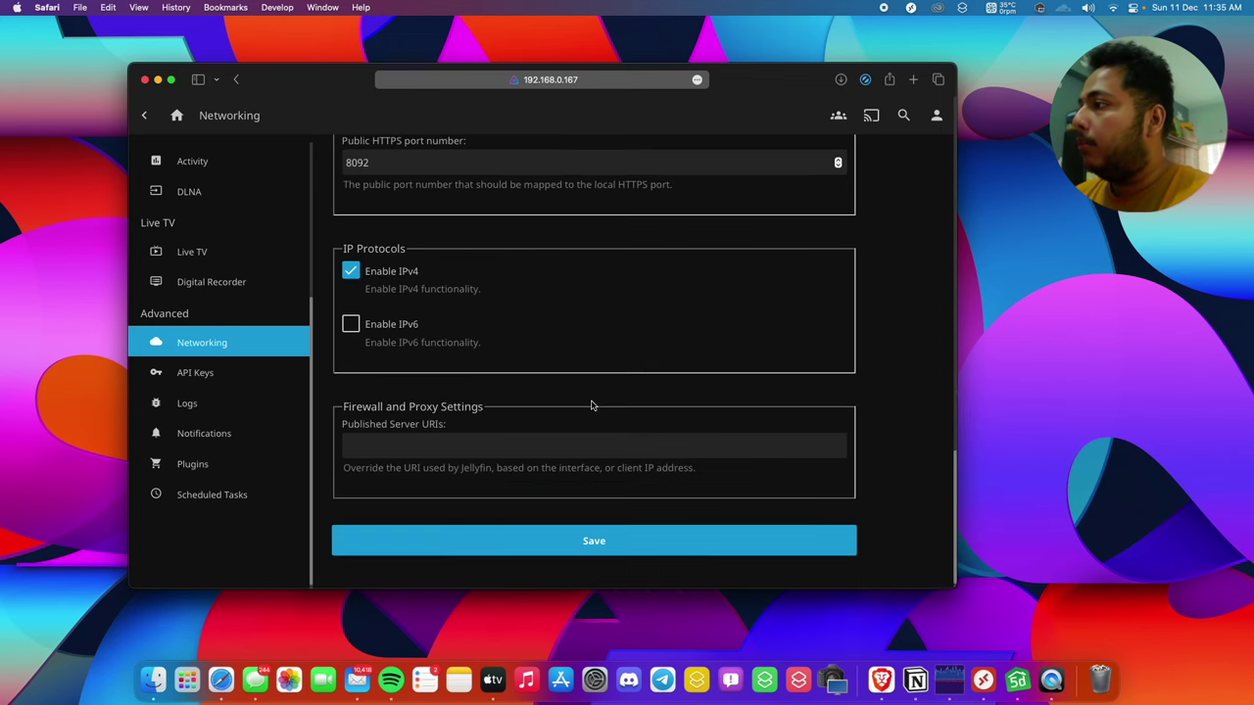
scroll(586, 409, up, 5)
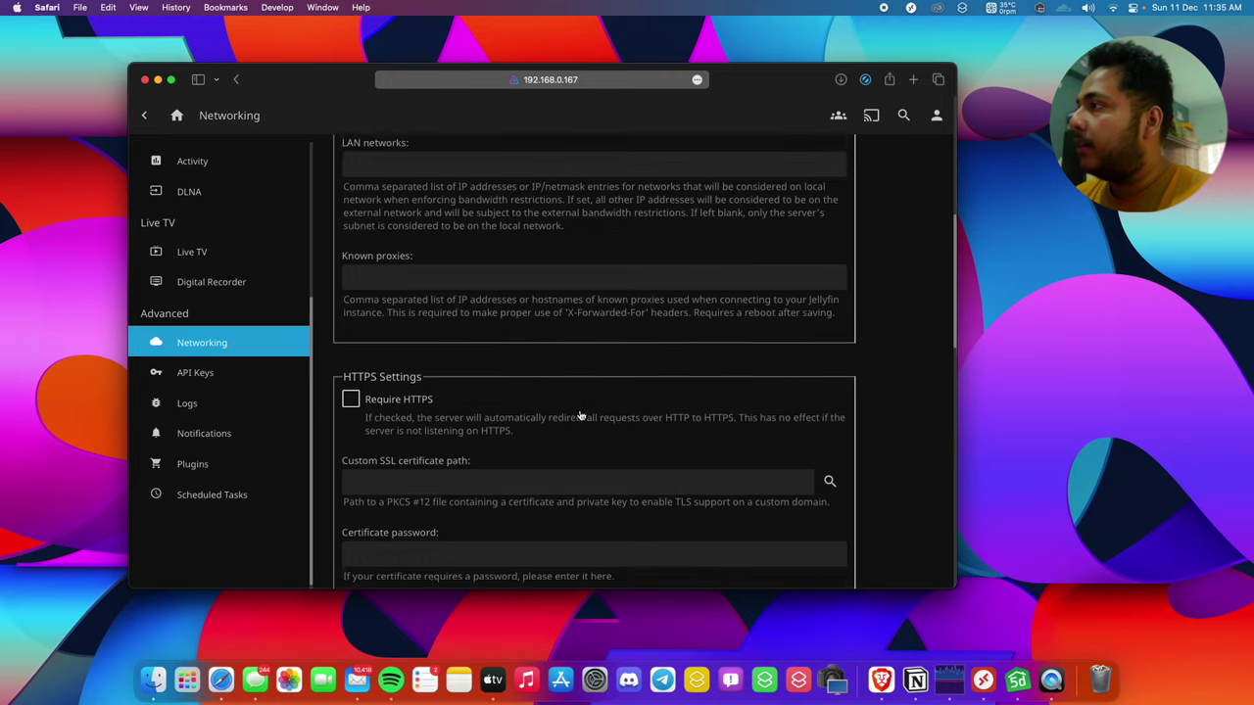
scroll(580, 417, down, 5)
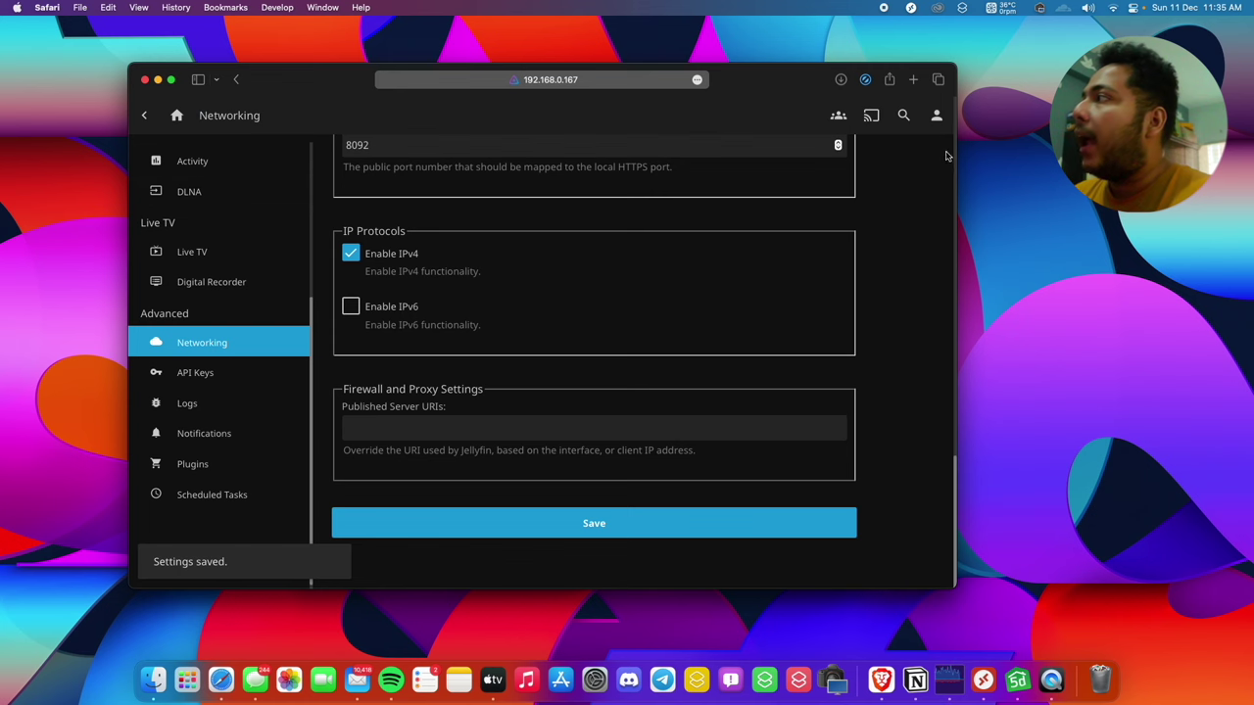
click(937, 123)
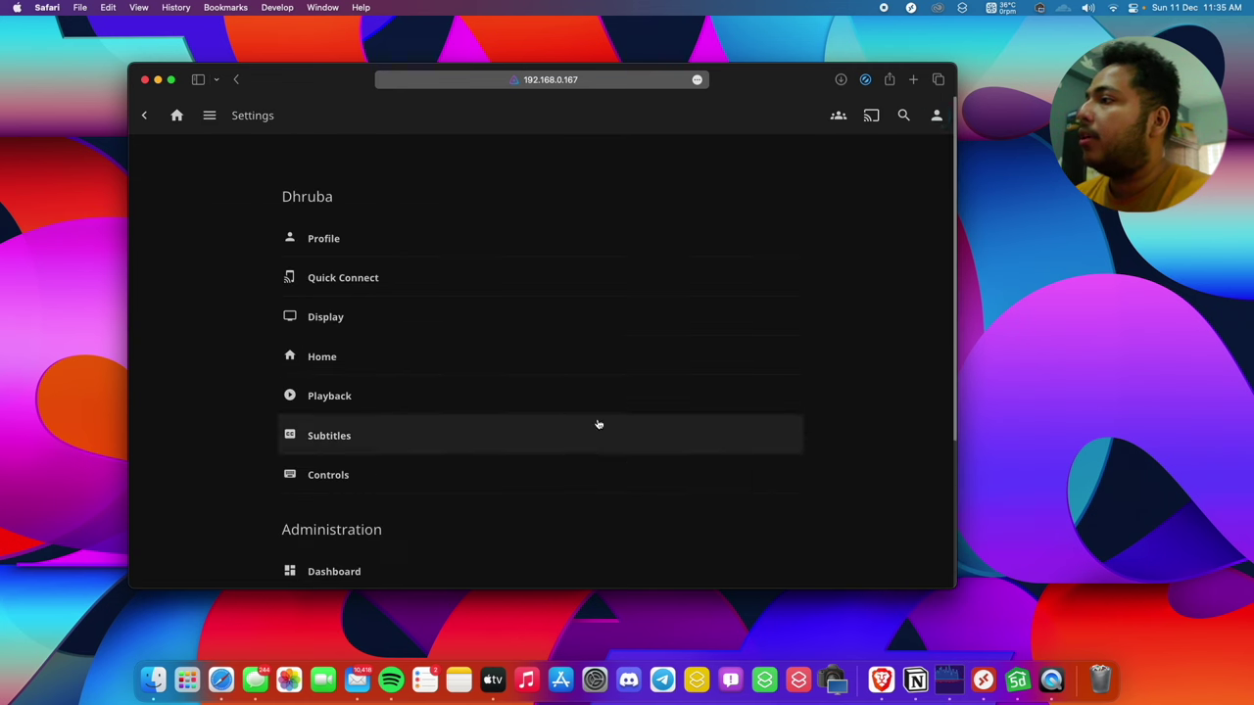
scroll(607, 412, down, 2)
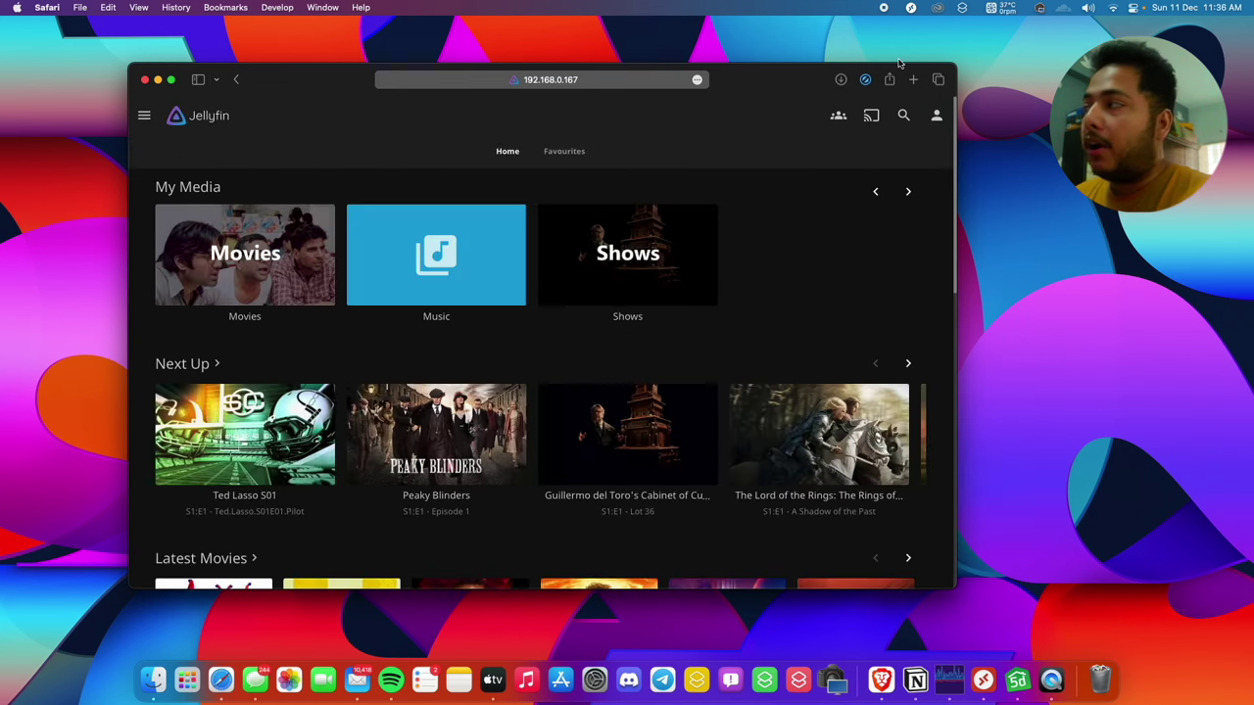
Switch to Microsoft Remote Desktop and connect to the 192.168.0.167 PC saved with the e-mail account
click(909, 9)
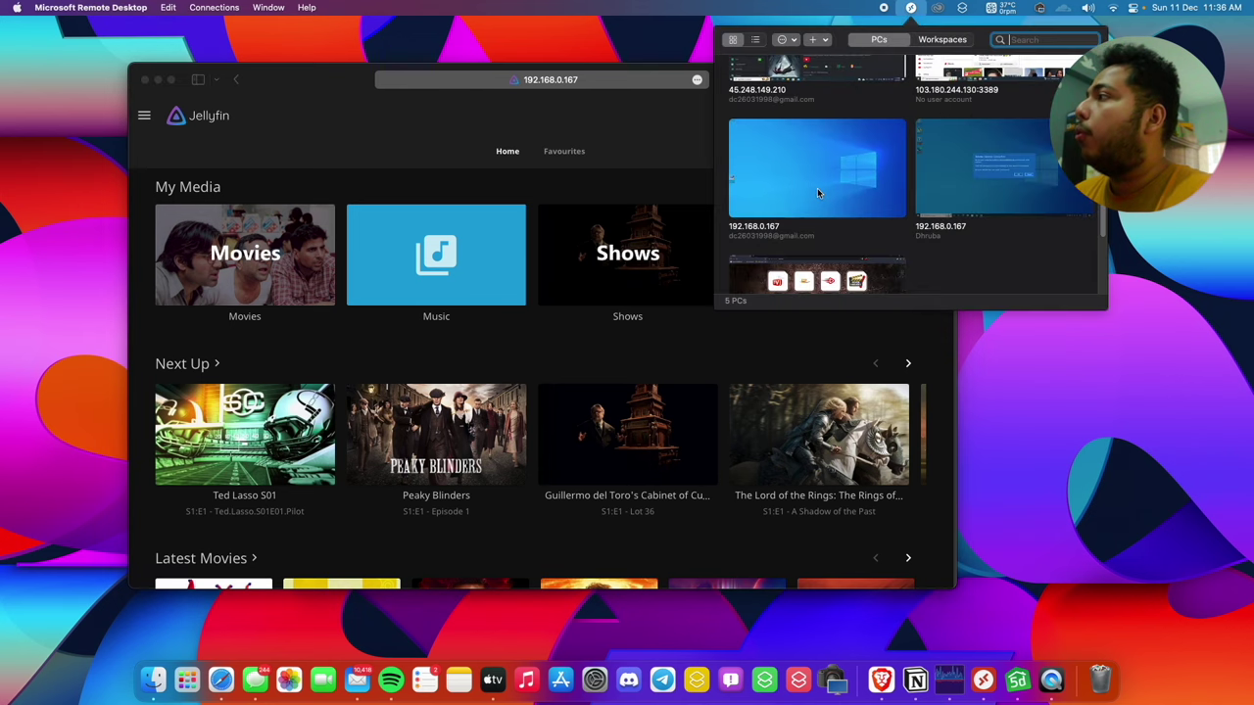
double_click(774, 157)
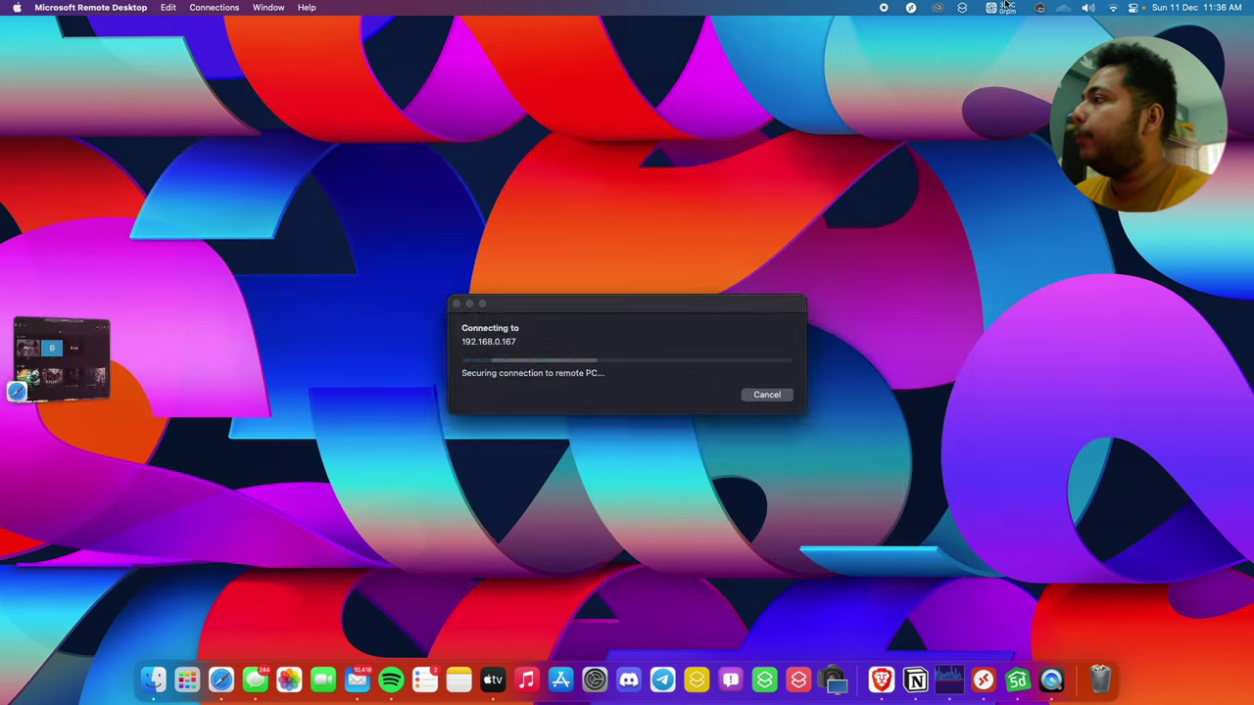
click(764, 409)
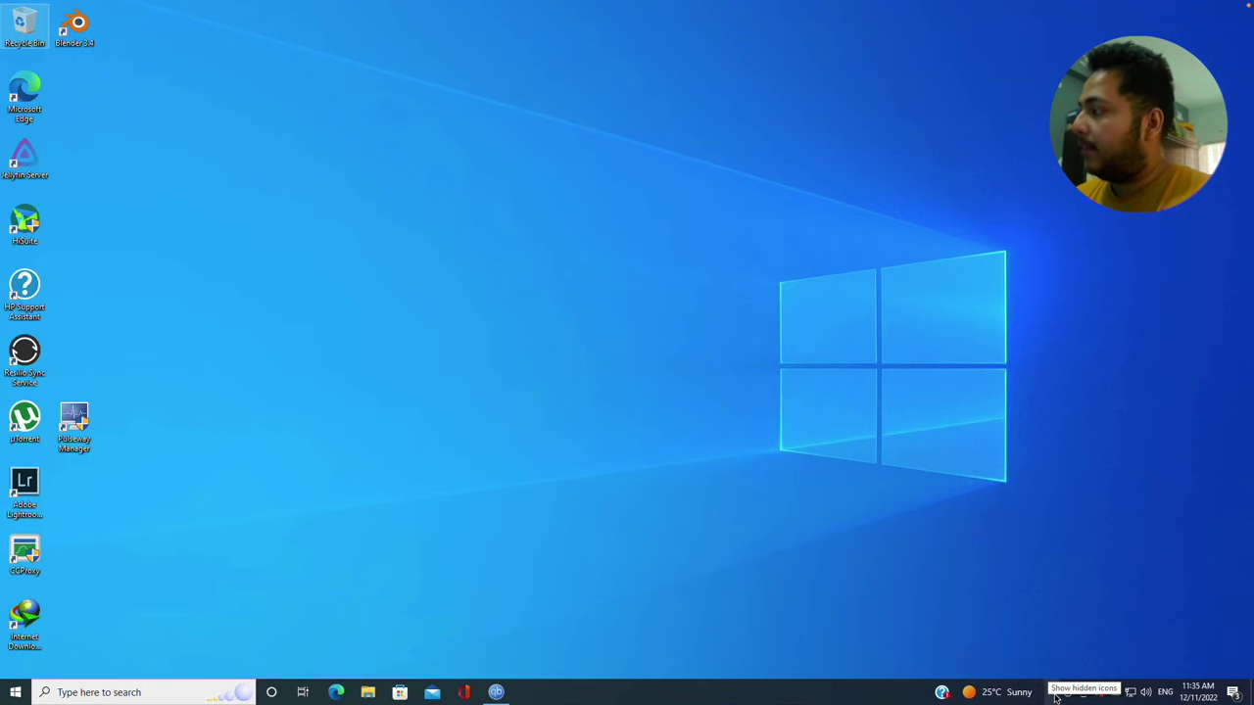
Stop the Jellyfin server running in the background on the remote Windows PC
click(1056, 694)
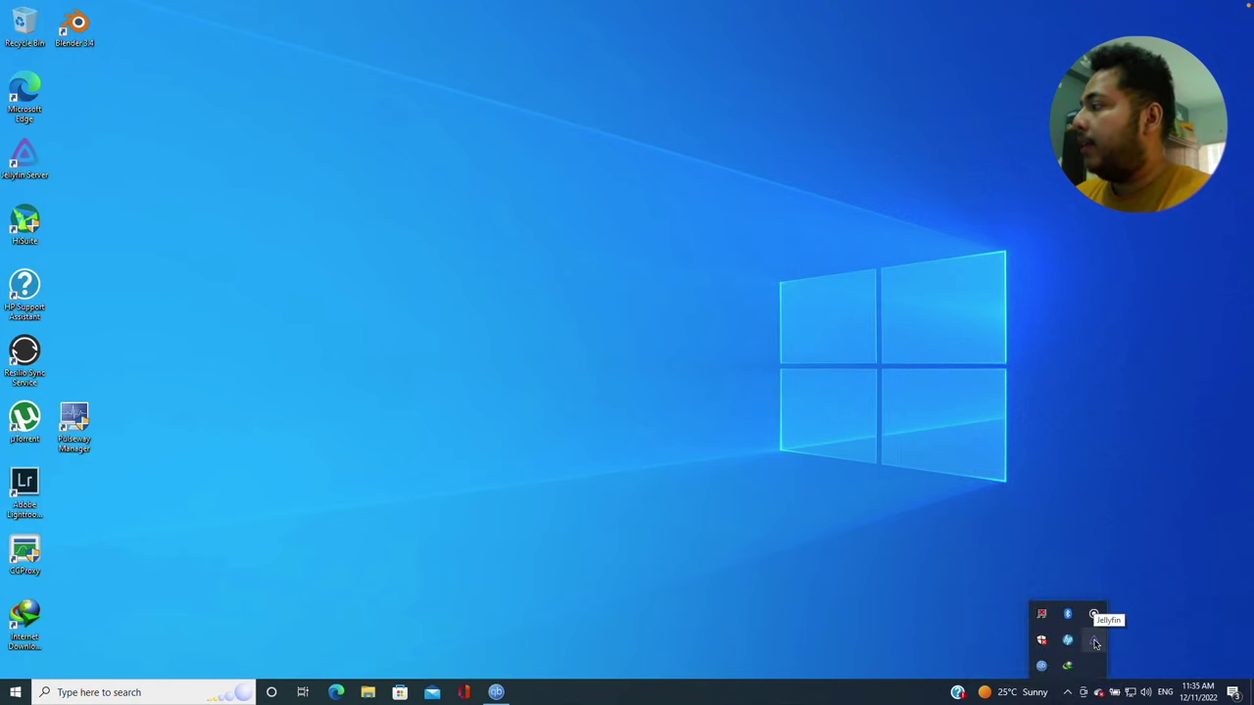
click(1093, 643)
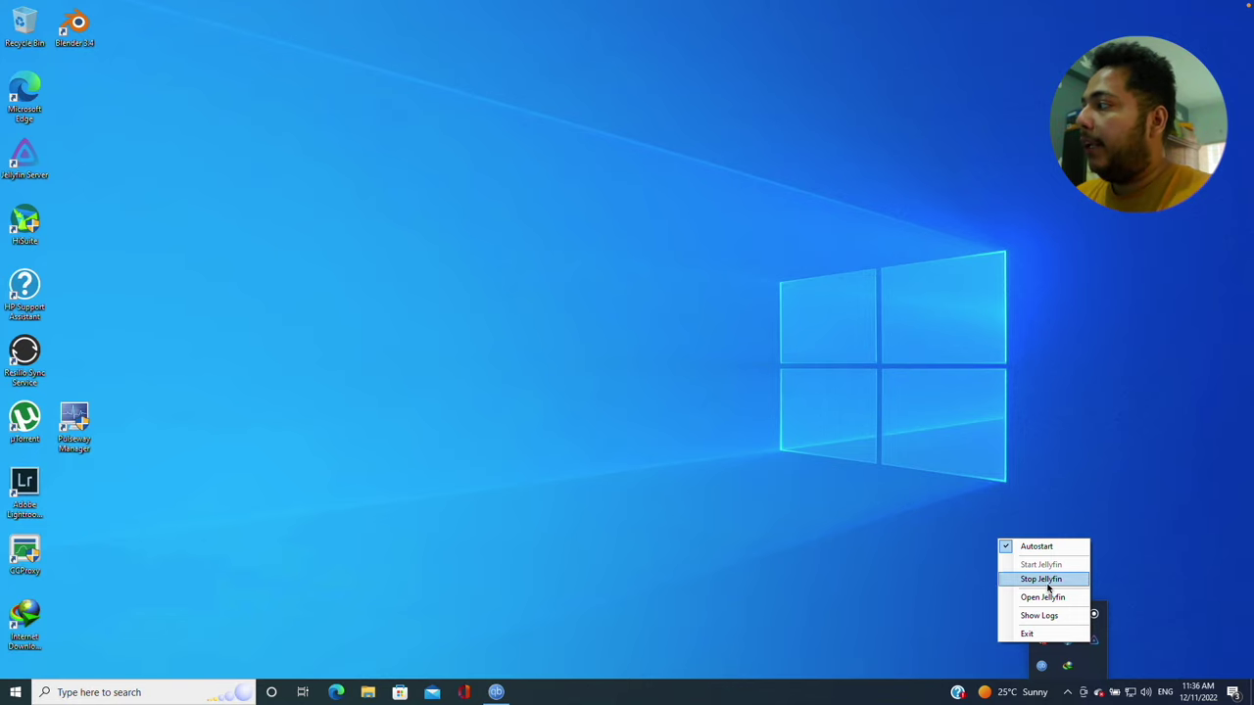
click(1047, 584)
Start the Jellyfin server again on the remote PC and check that it is running
click(1068, 693)
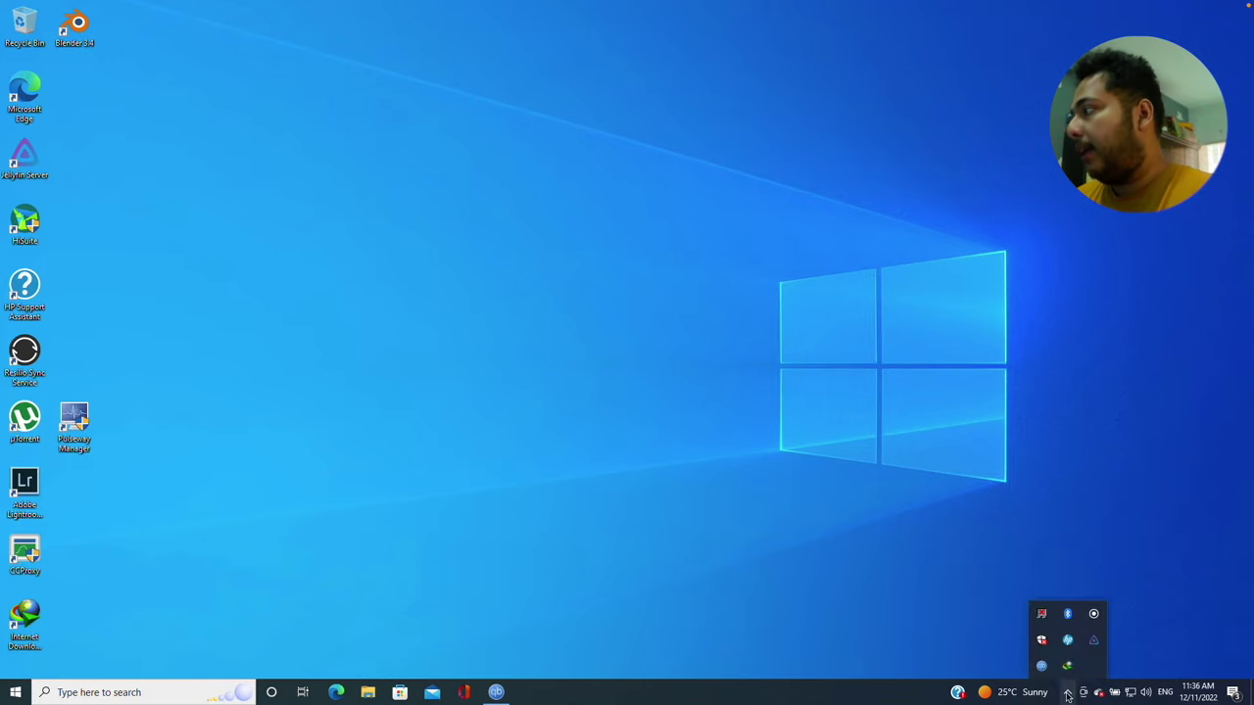
right_click(1088, 642)
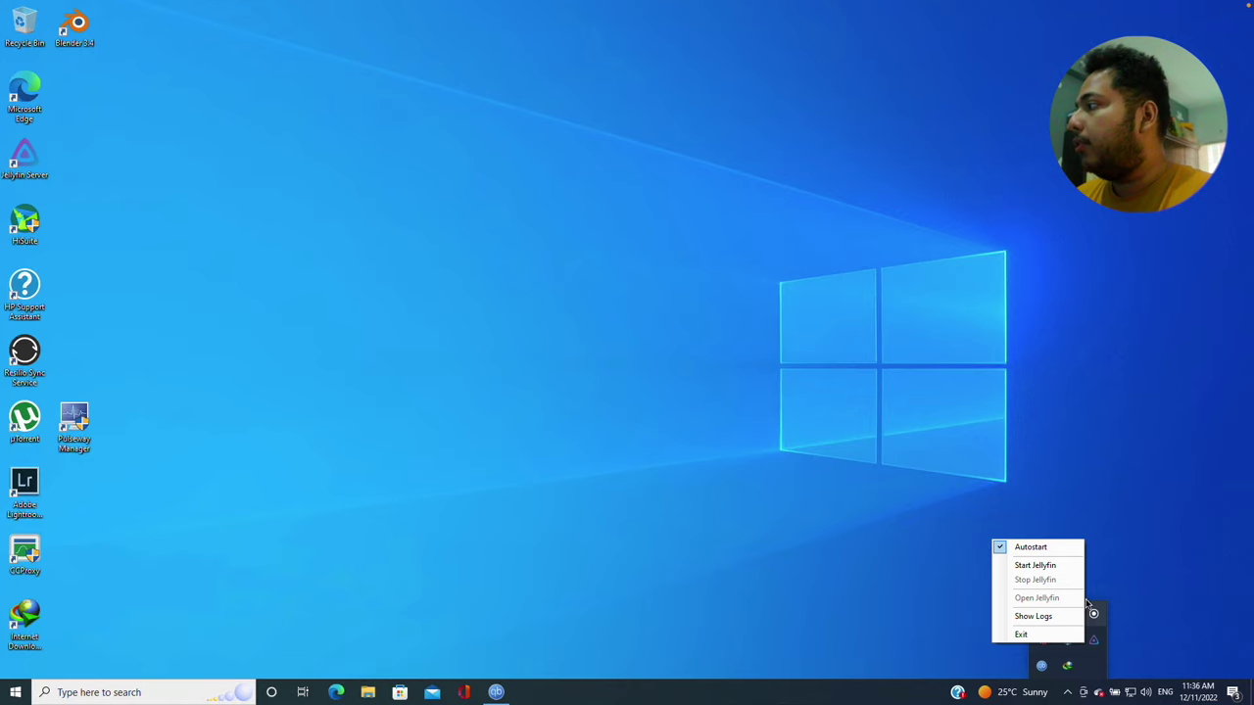
click(1028, 565)
click(1068, 696)
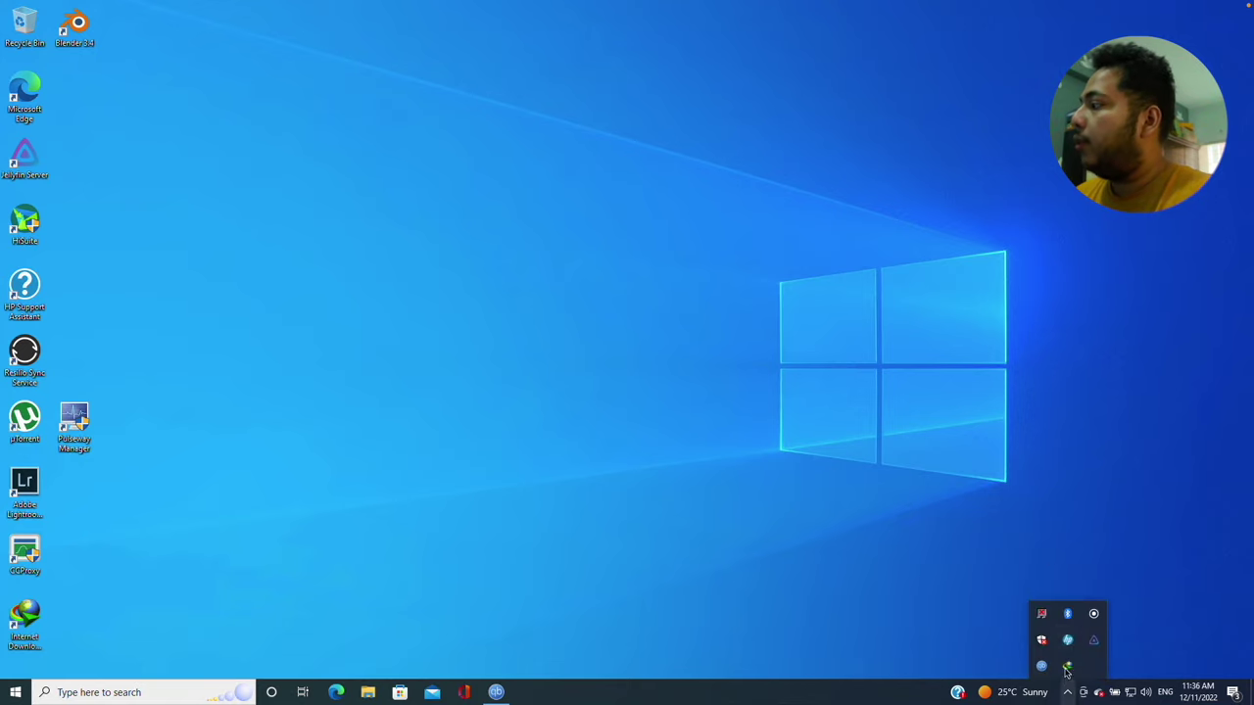
right_click(1093, 641)
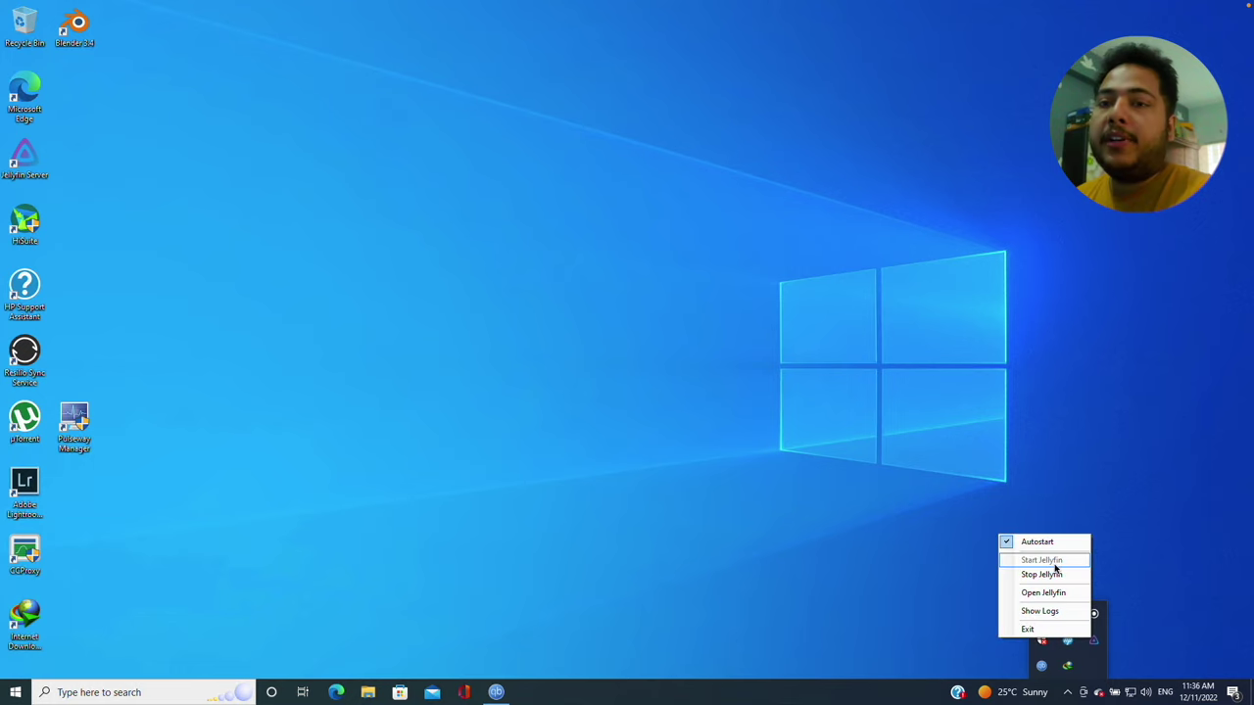
Close the 192.168.0.167 remote desktop session and switch back to the Jellyfin page in Safari
mouse_move(41, 20)
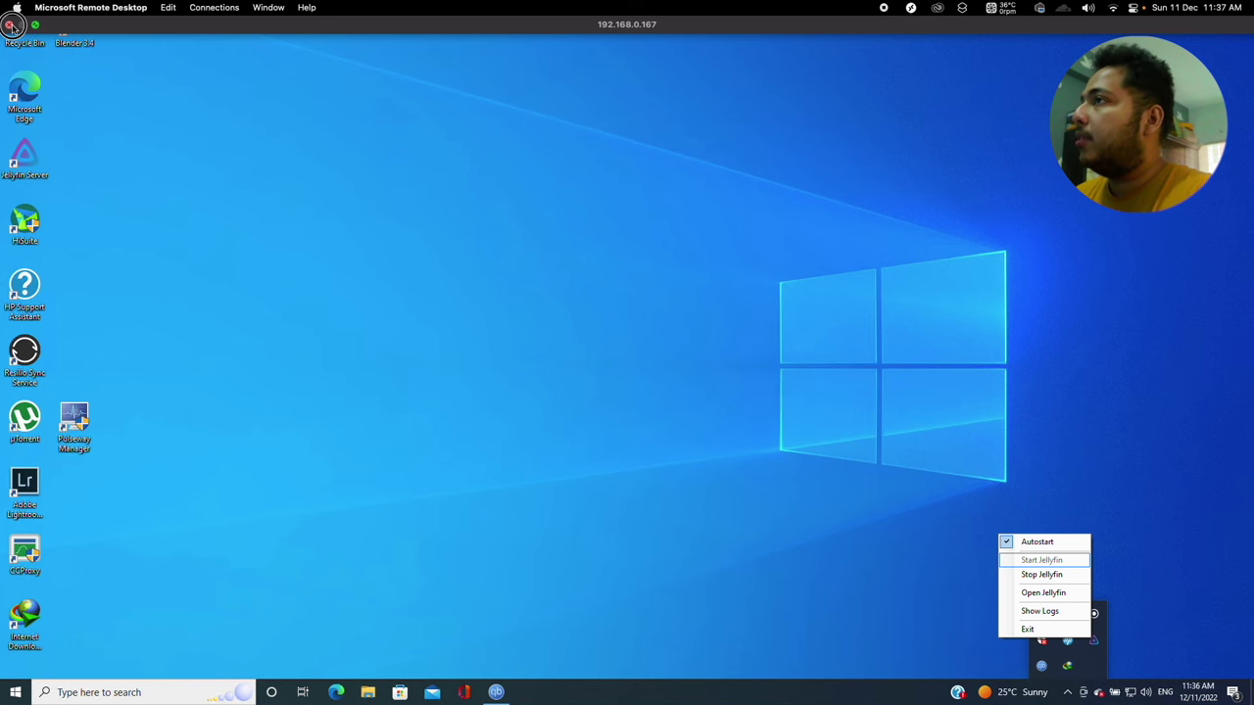
click(12, 25)
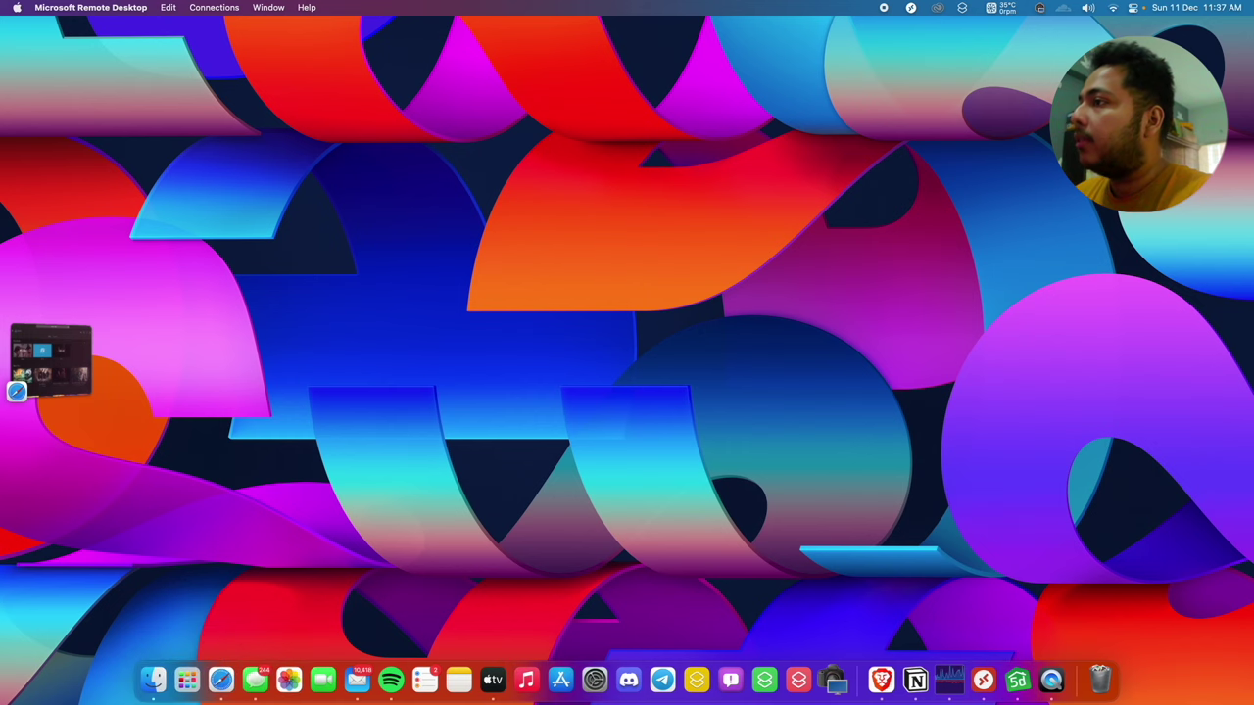
click(49, 360)
Load the Jellyfin server on its new port at 192.168.0.167:9000
click(627, 78)
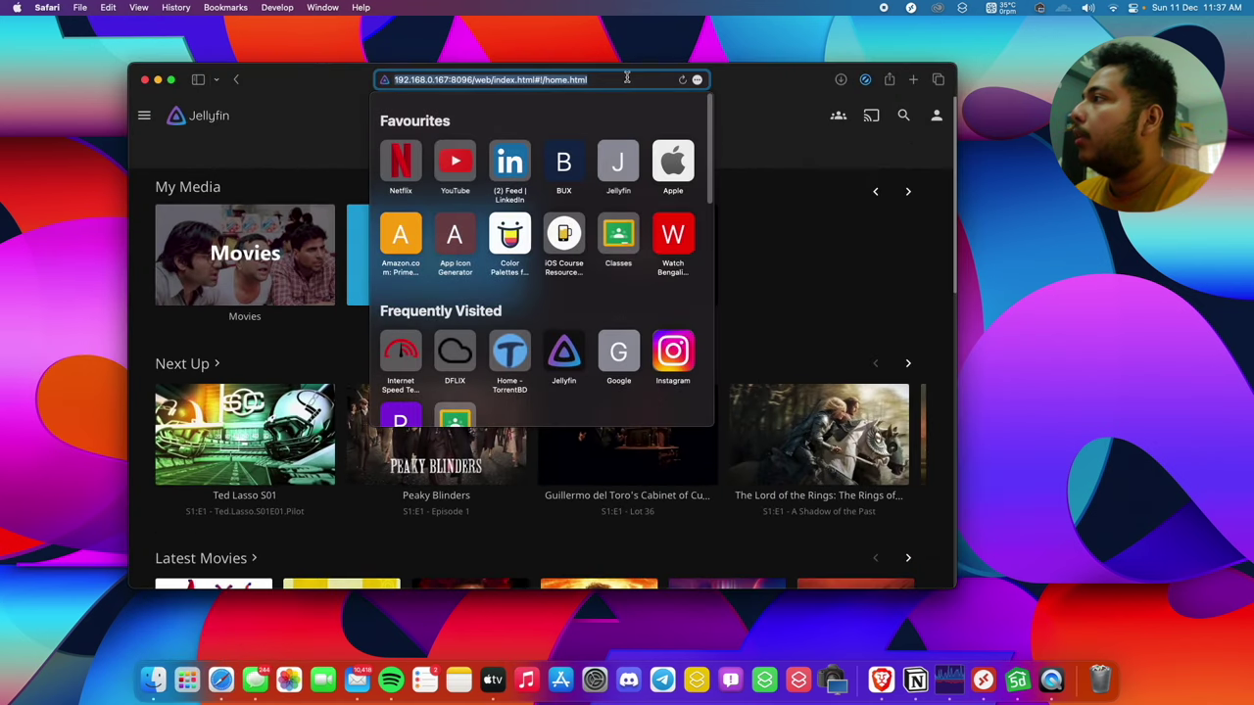
drag(497, 69, 451, 79)
text(900)
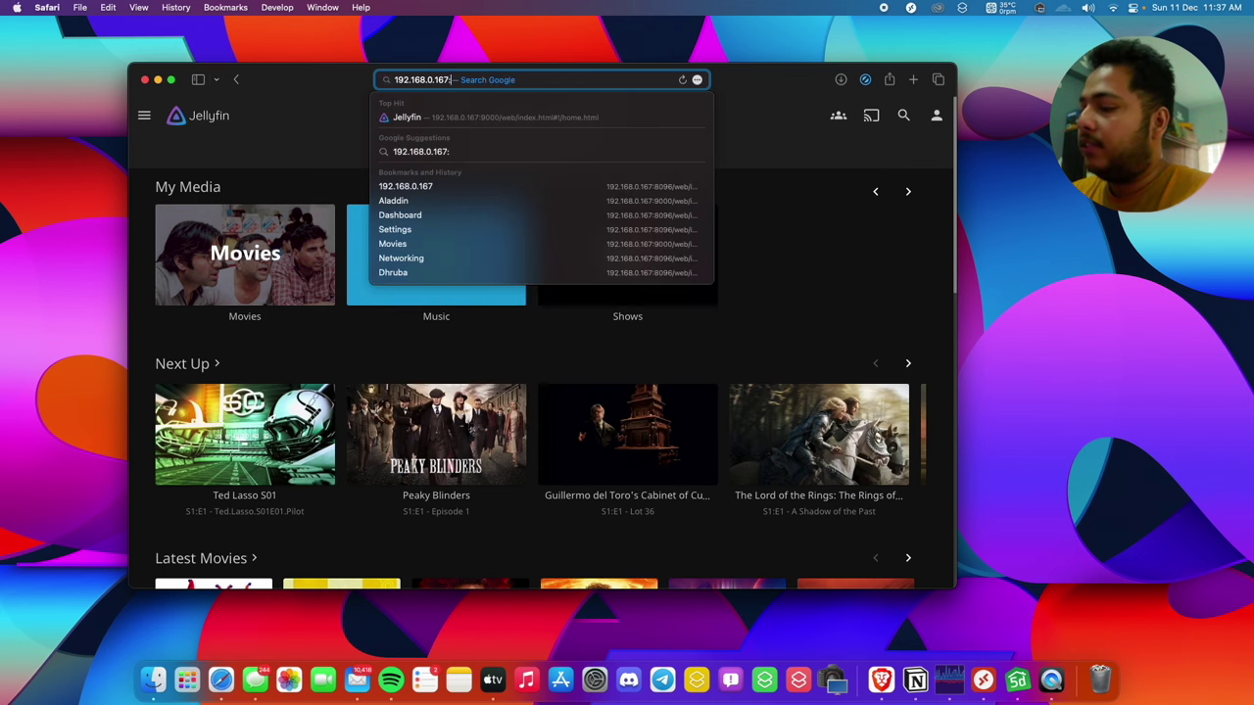
text(0)
key(BackSpace)
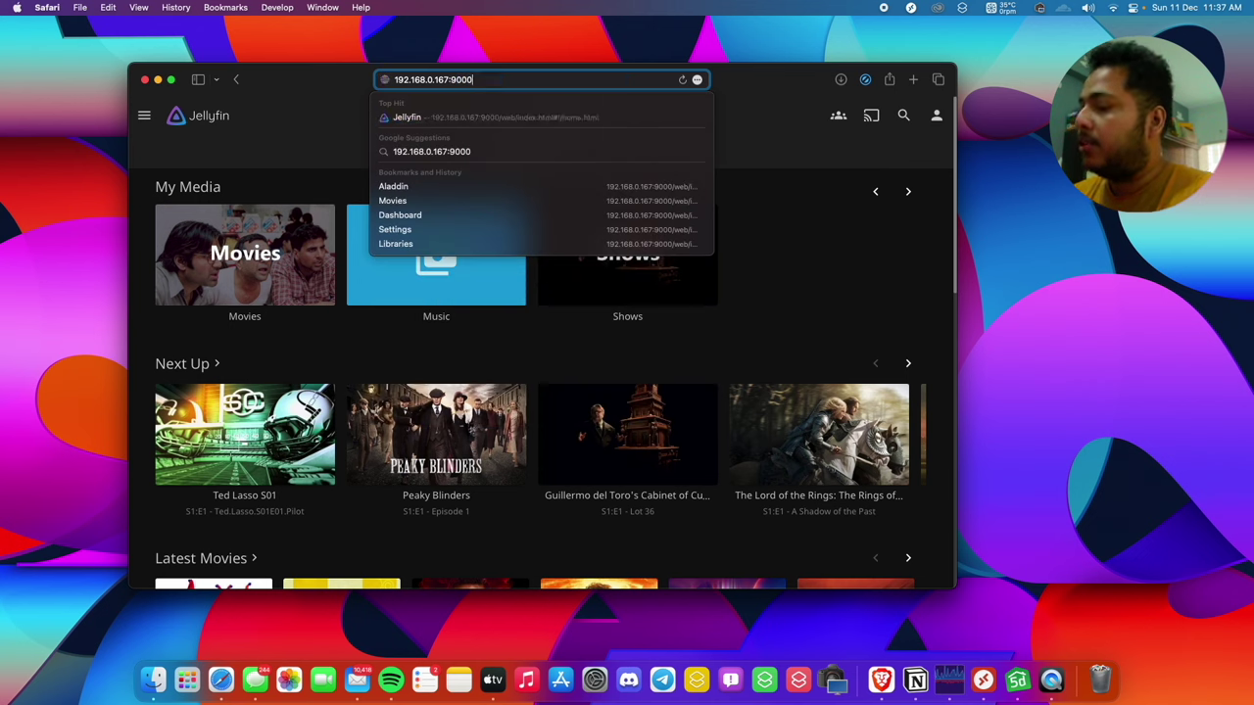
key(Return)
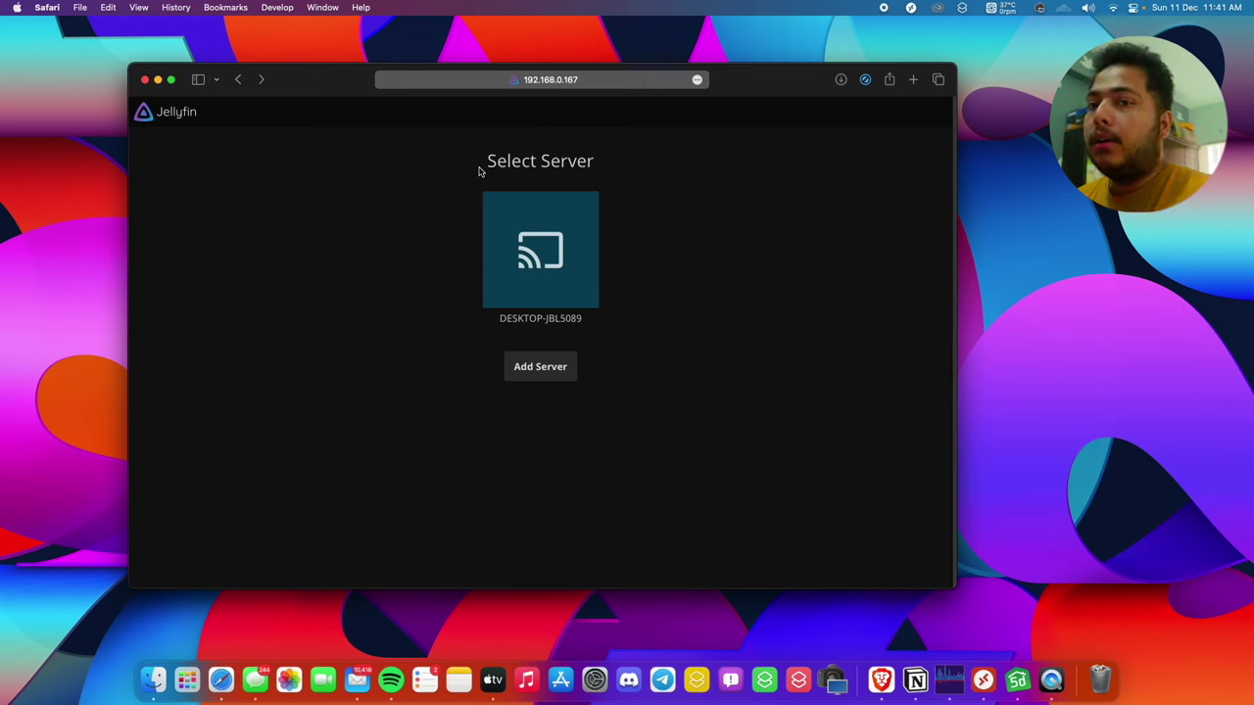
drag(487, 159, 885, 152)
click(867, 161)
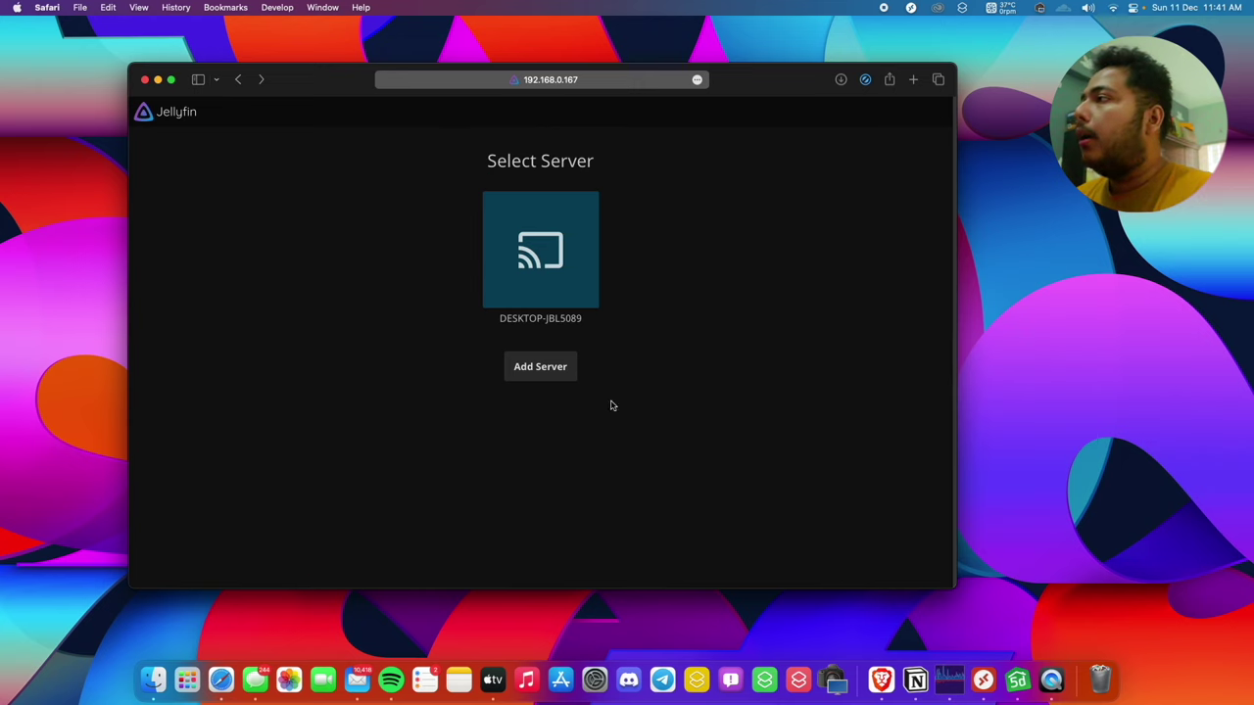
click(564, 258)
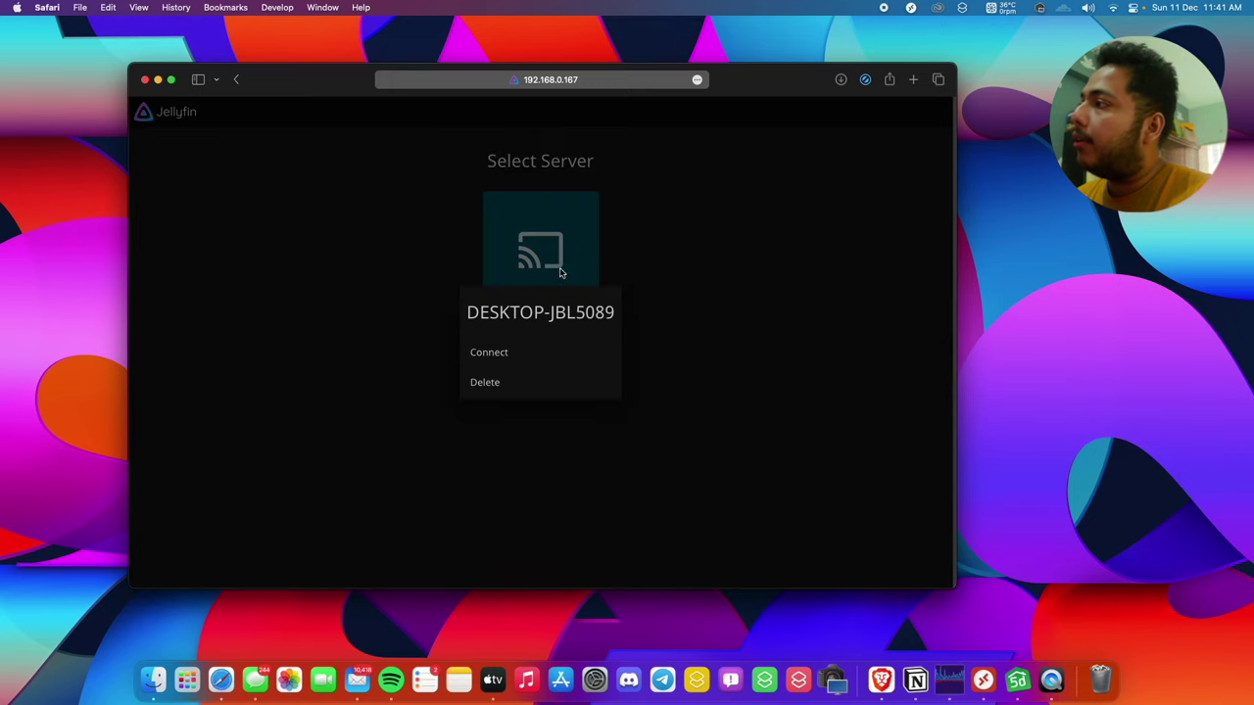
click(524, 381)
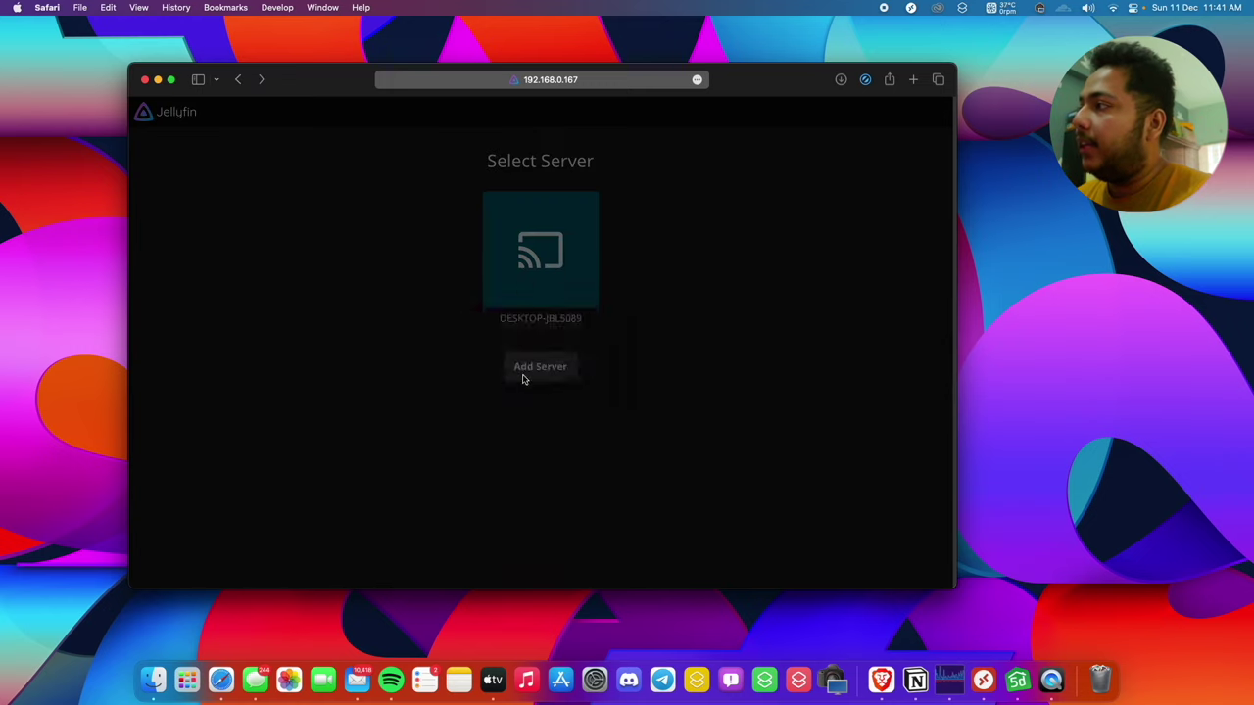
Shorten the page address to the base 192.168.0.167:9000/ and reload Jellyfin
click(632, 80)
drag(632, 80, 474, 81)
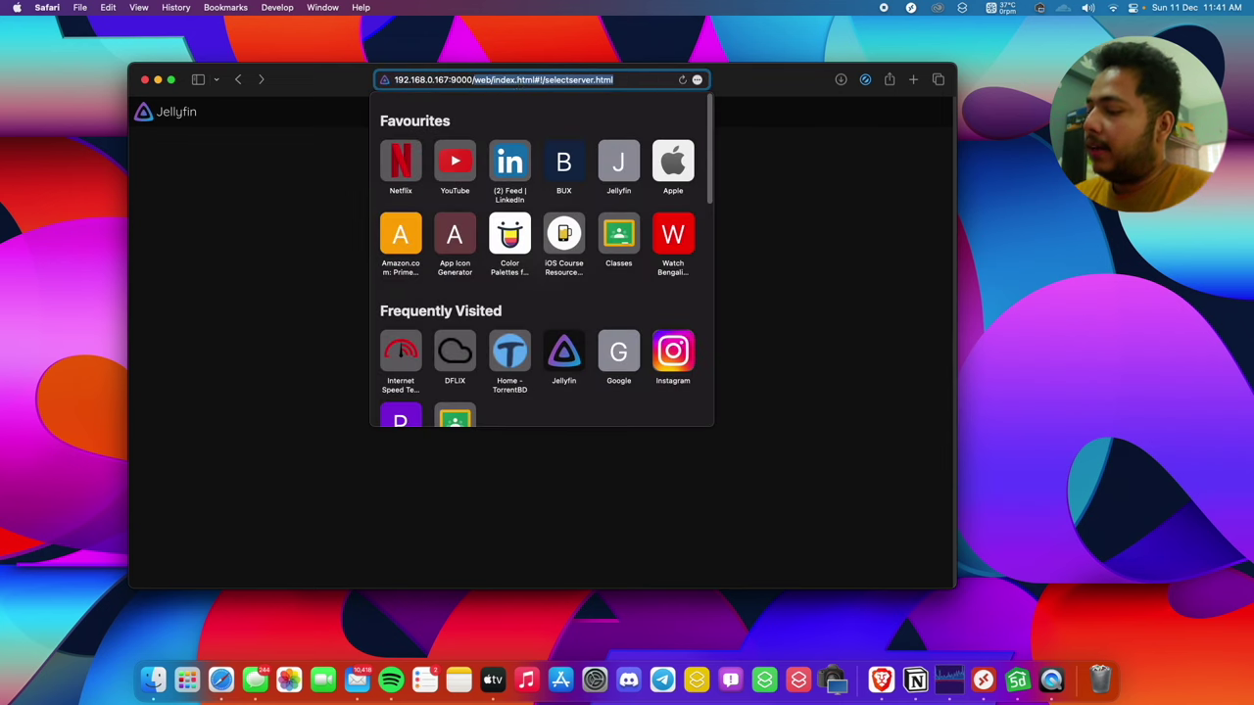
key(BackSpace)
key(Return)
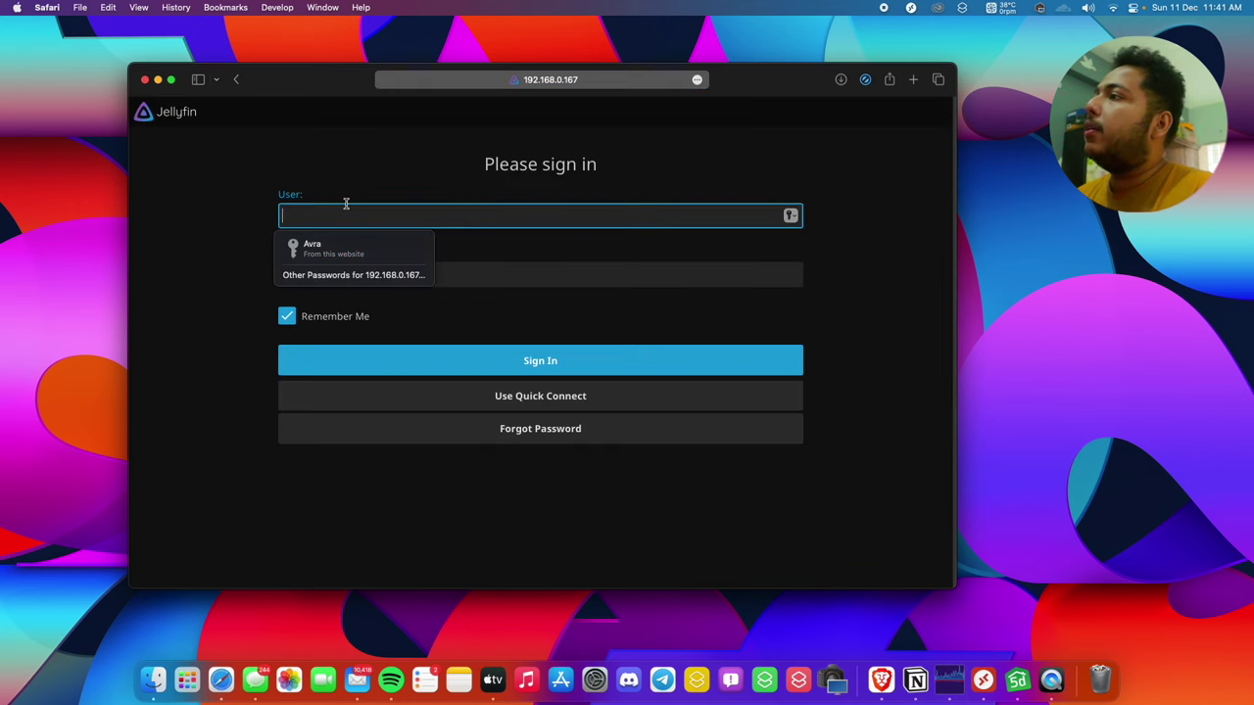
Sign in to Jellyfin with the account's user name and password
text(D)
key(BackSpace)
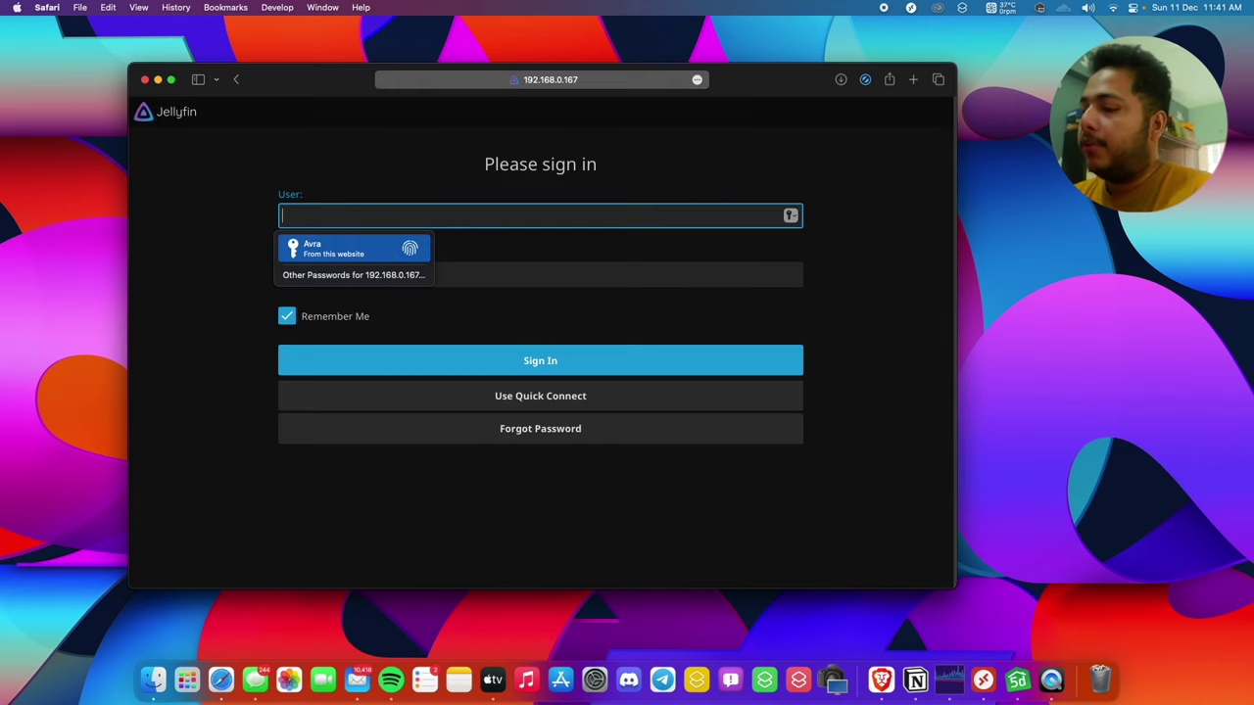
text(dhruba)
key(Tab)
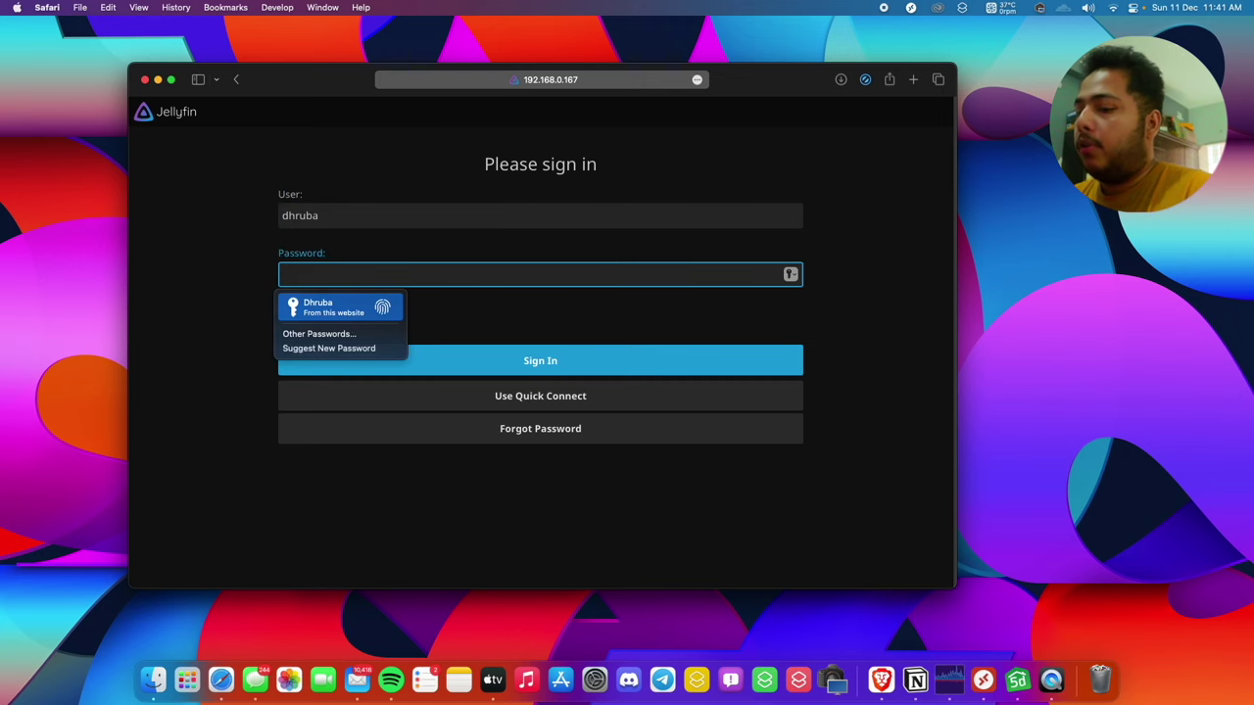
text(****)
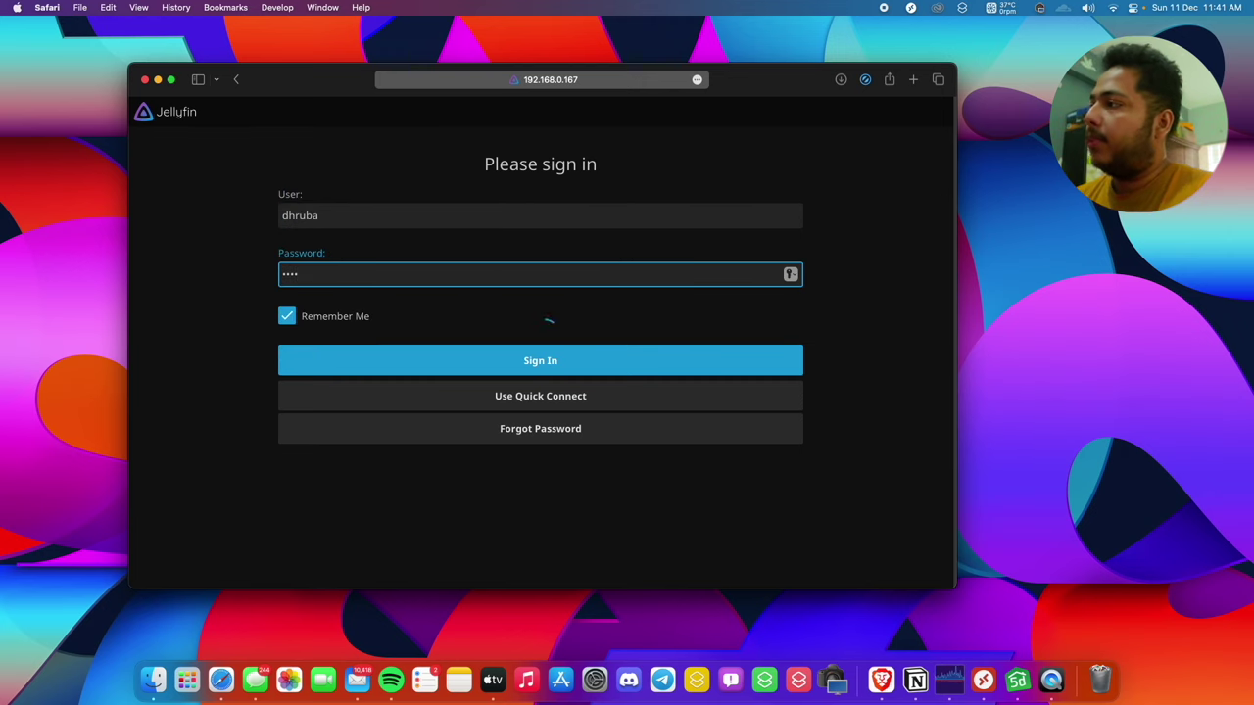
click(542, 412)
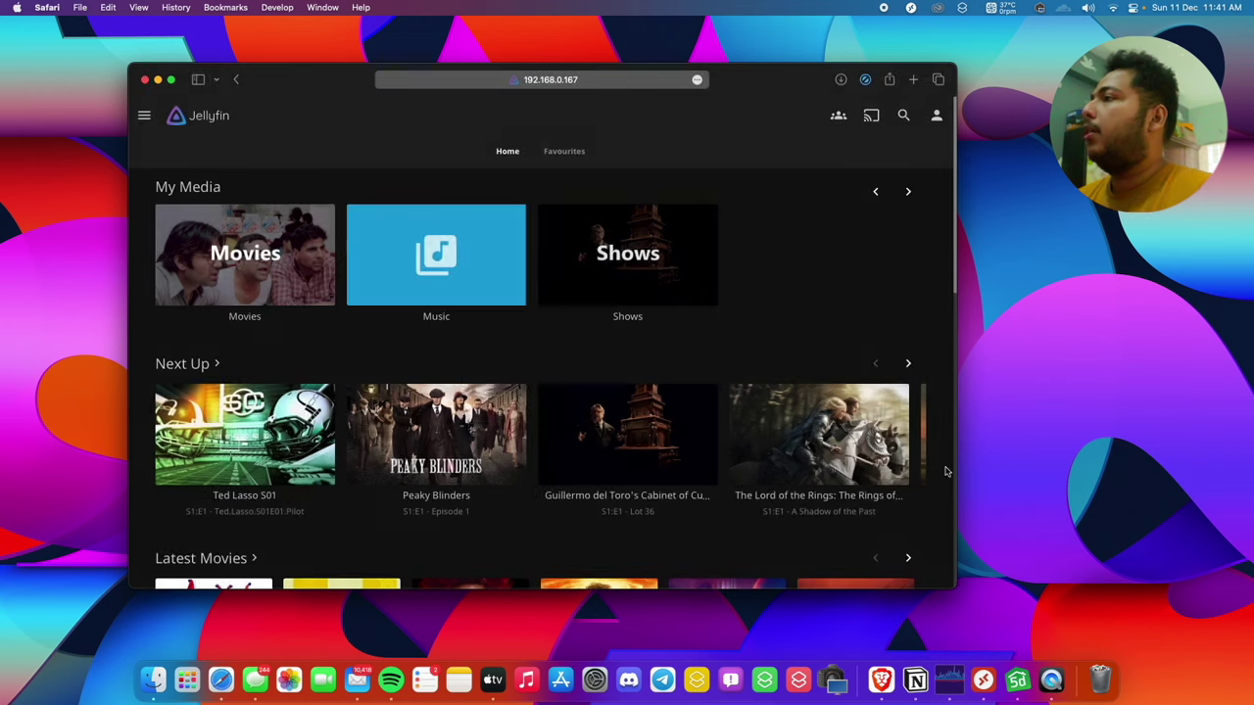
Check the port in the full address of the Jellyfin home page
click(610, 83)
click(610, 79)
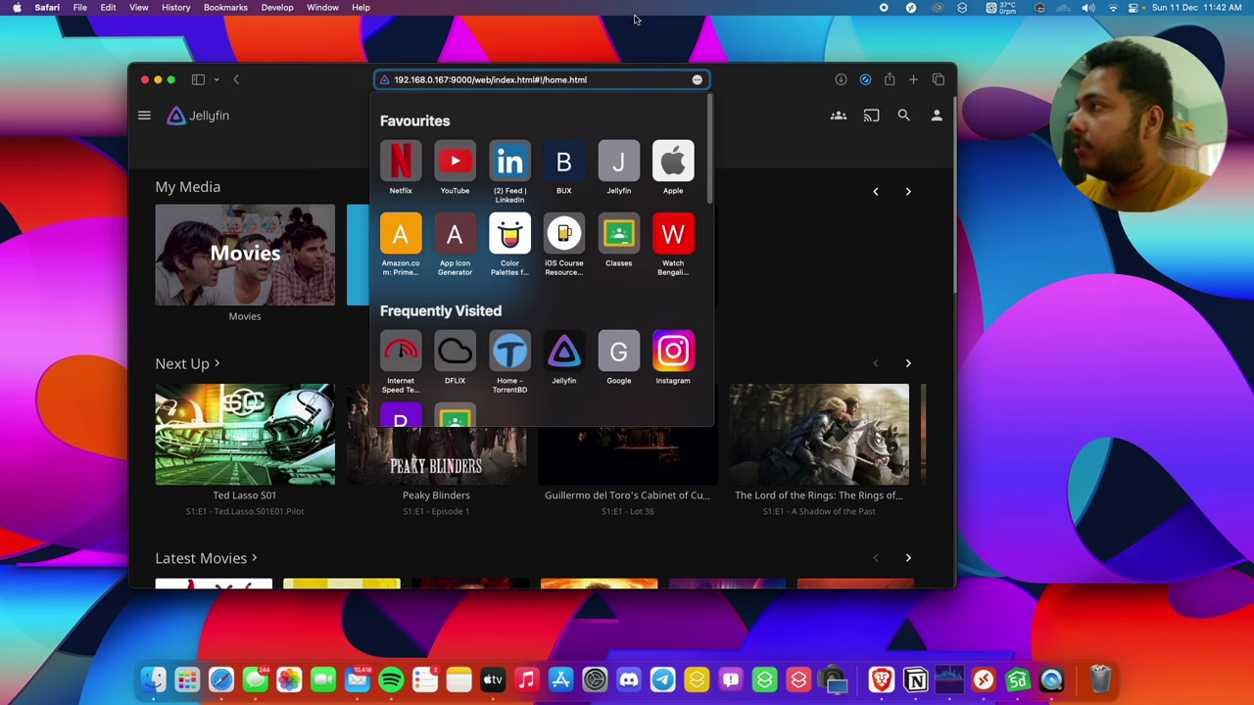
key(Escape)
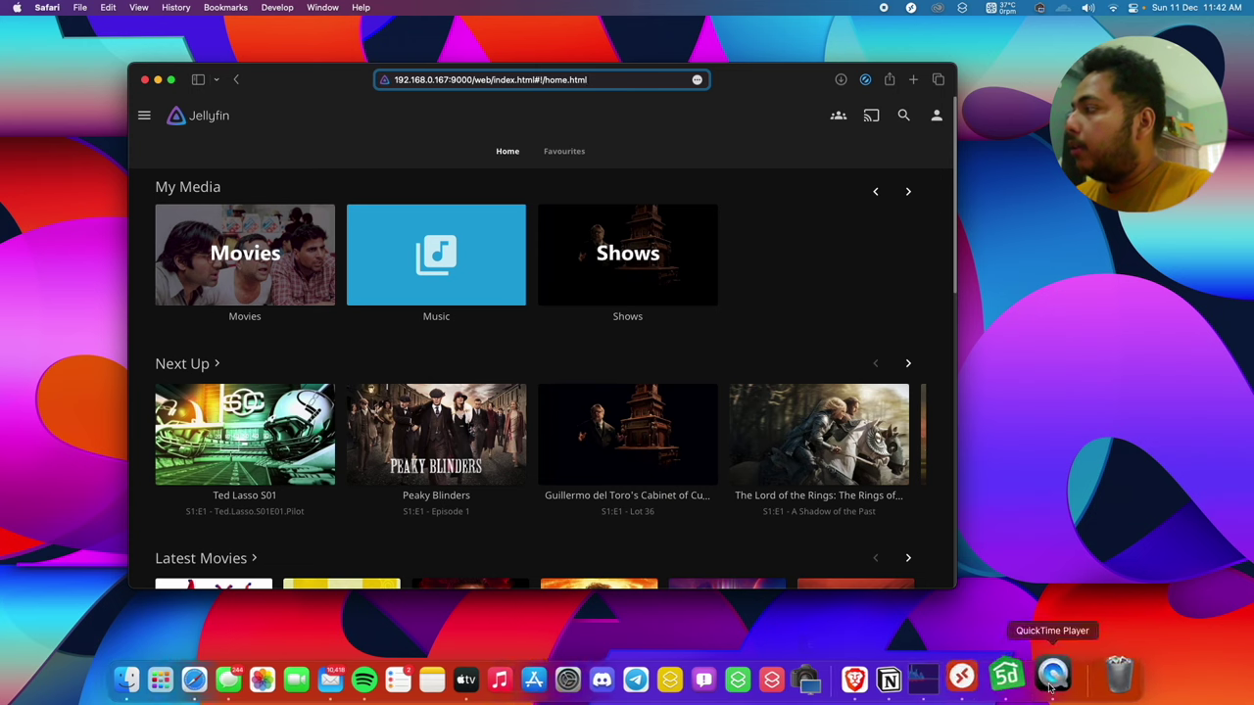
Open the Tenda router's page at 192.168.0.1 in a new tab and log in with the saved admin password
click(913, 80)
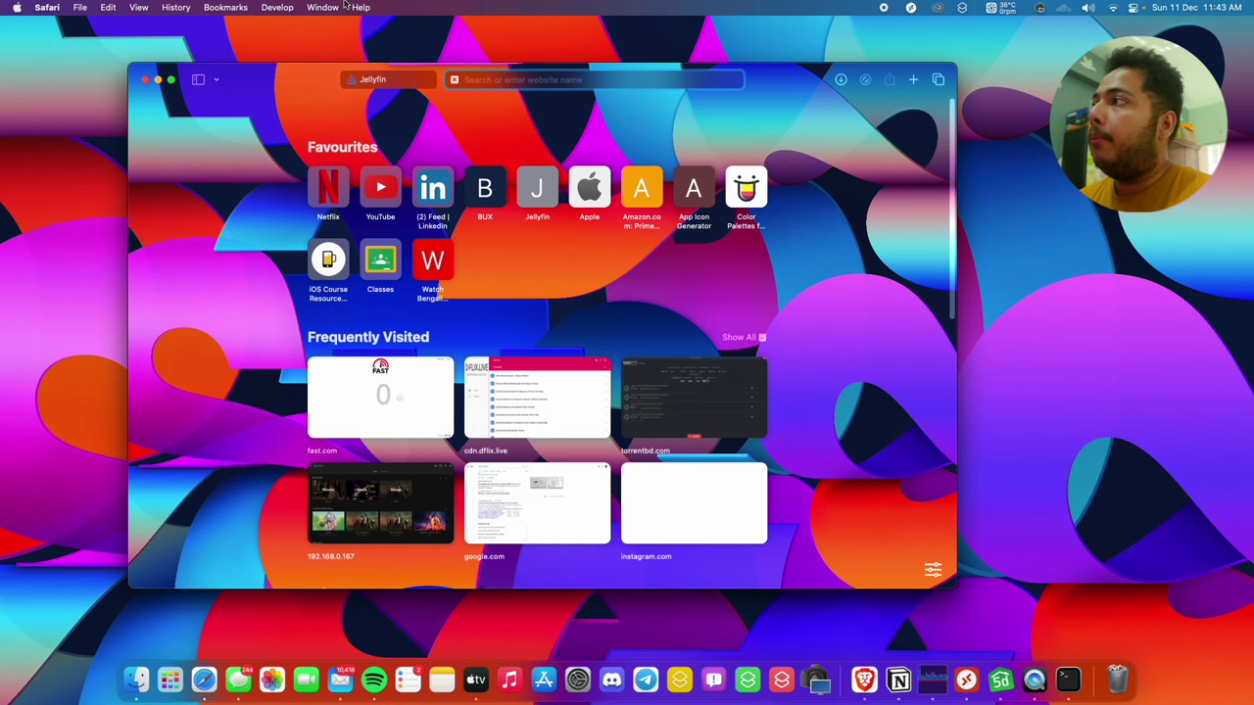
click(397, 79)
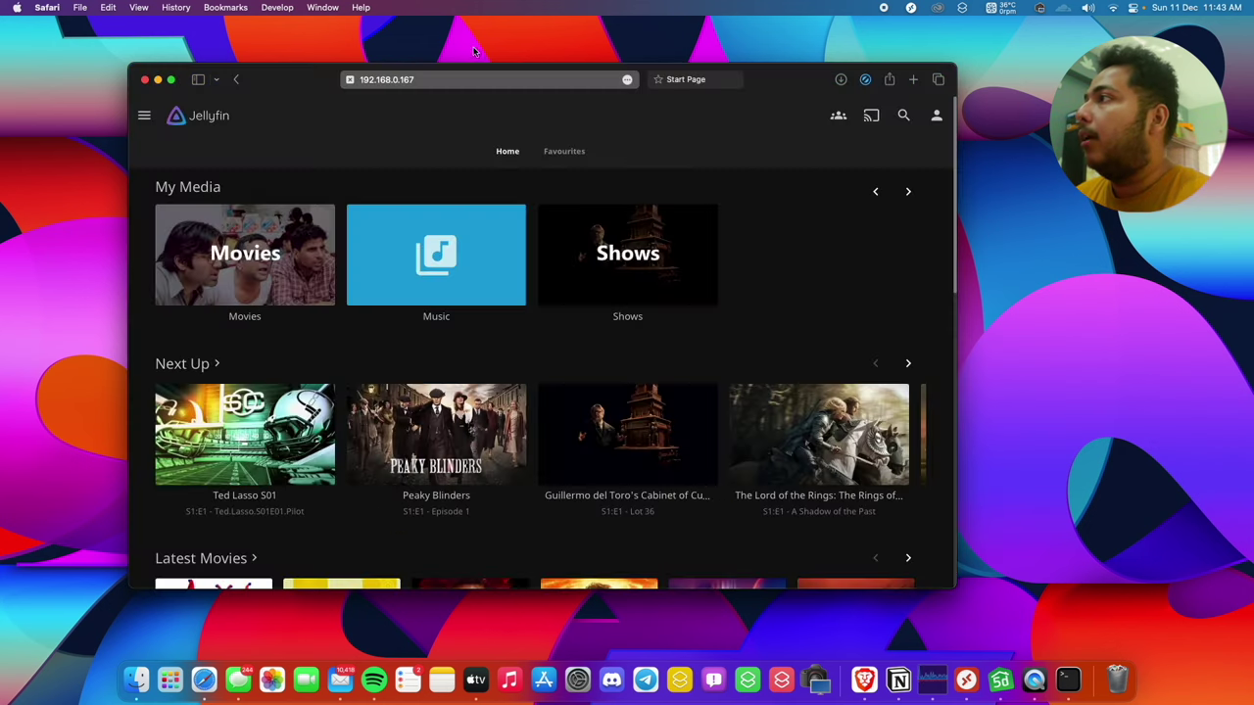
click(405, 83)
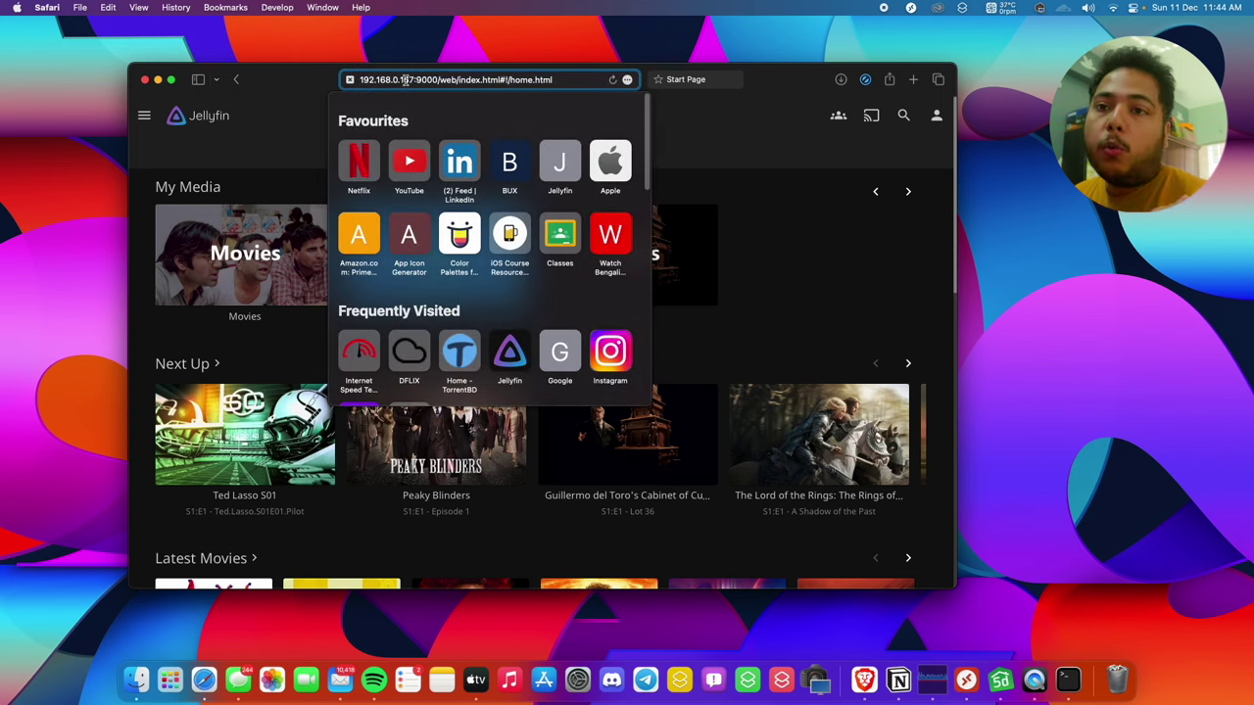
click(676, 80)
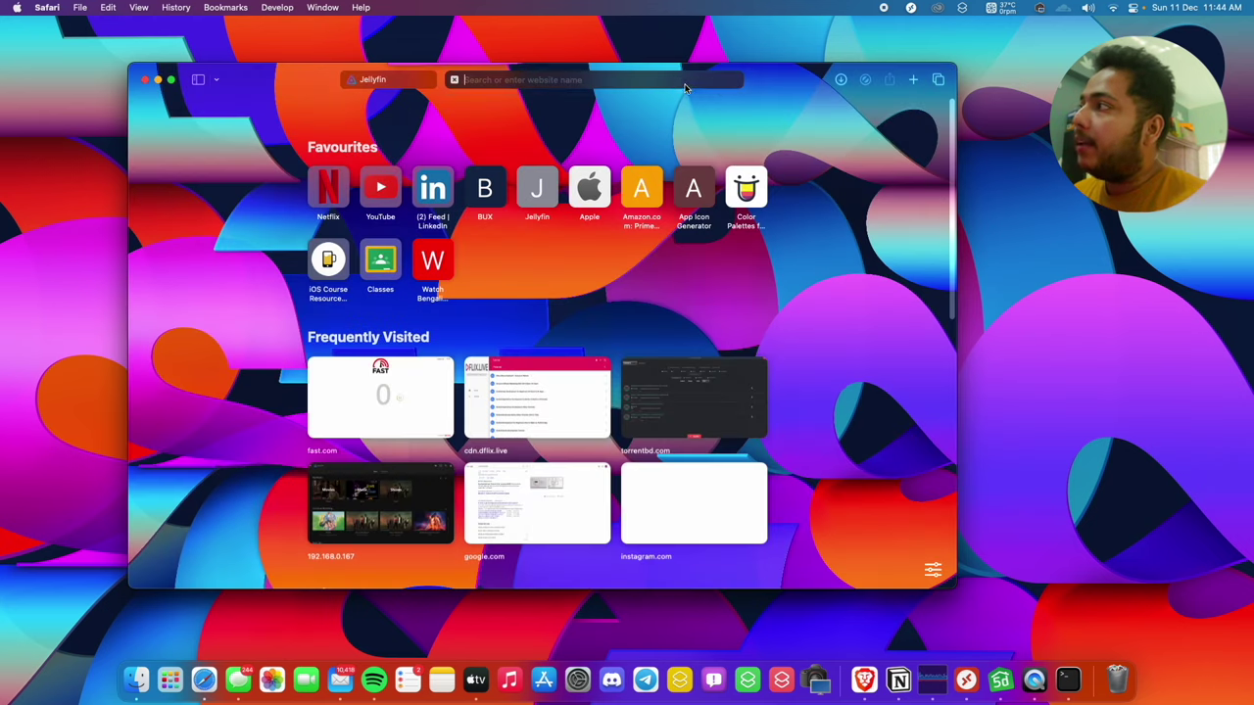
text(192)
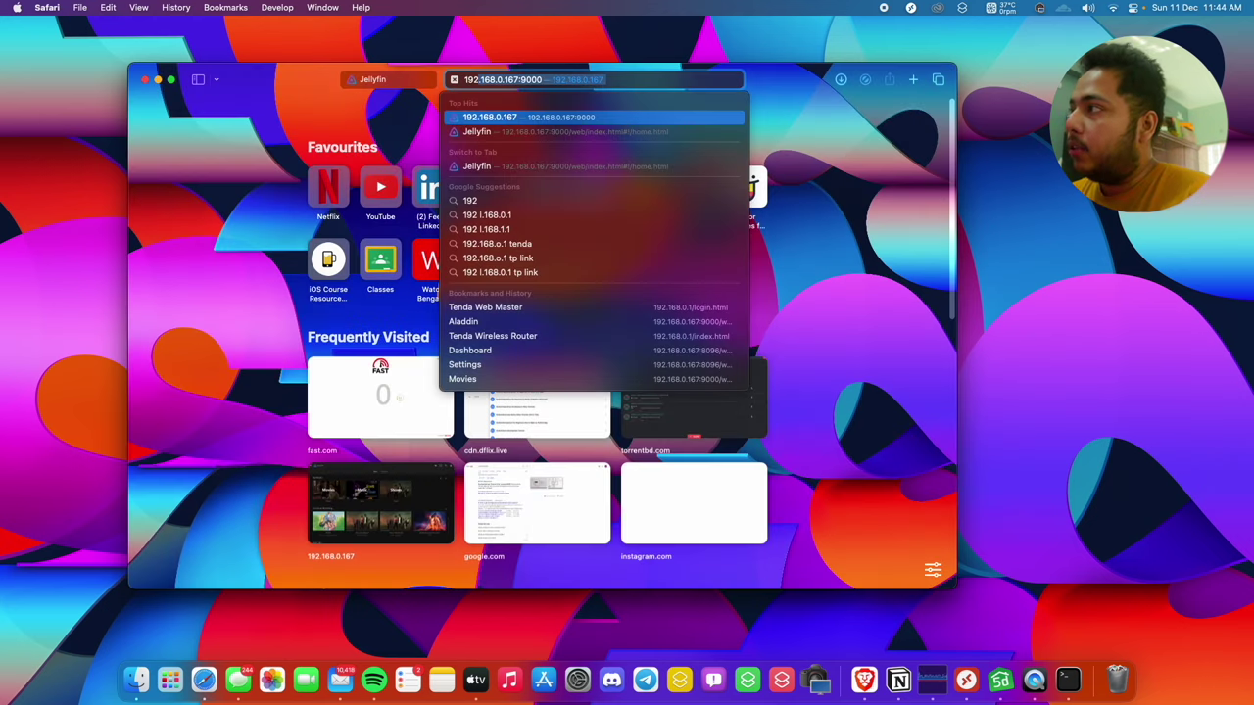
text(.168)
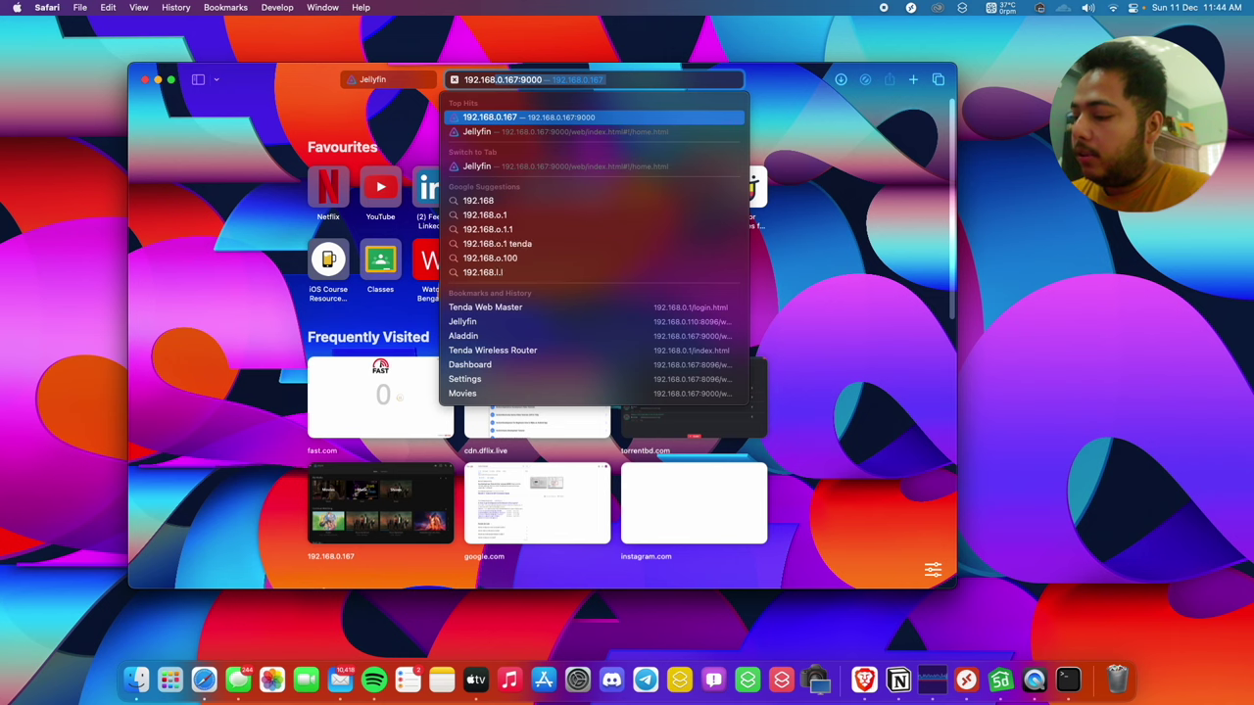
text(.0.1)
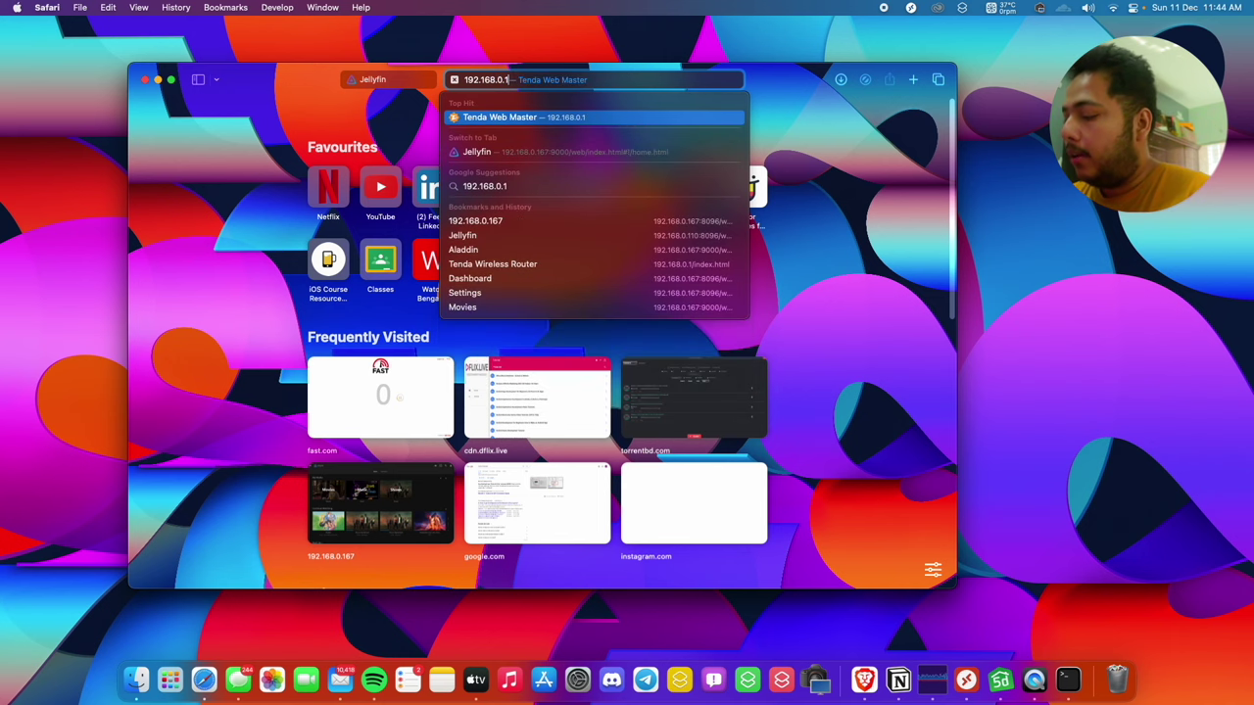
key(Return)
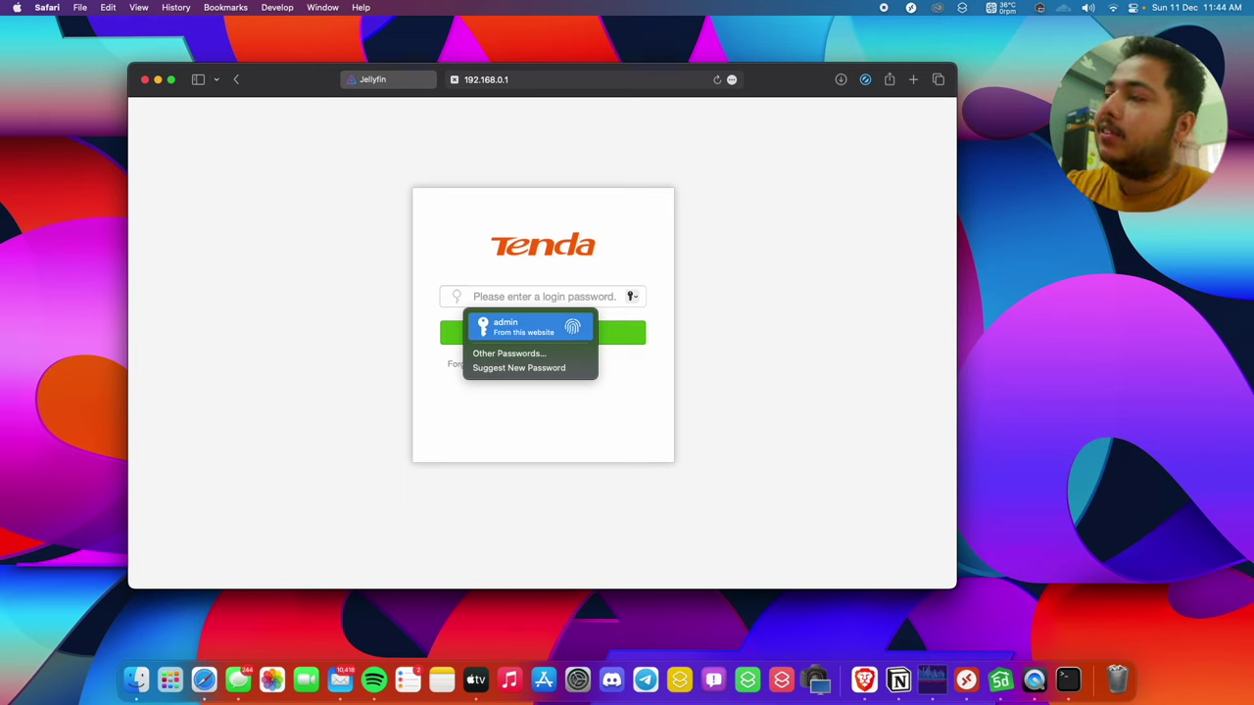
key(Return)
key(Return)
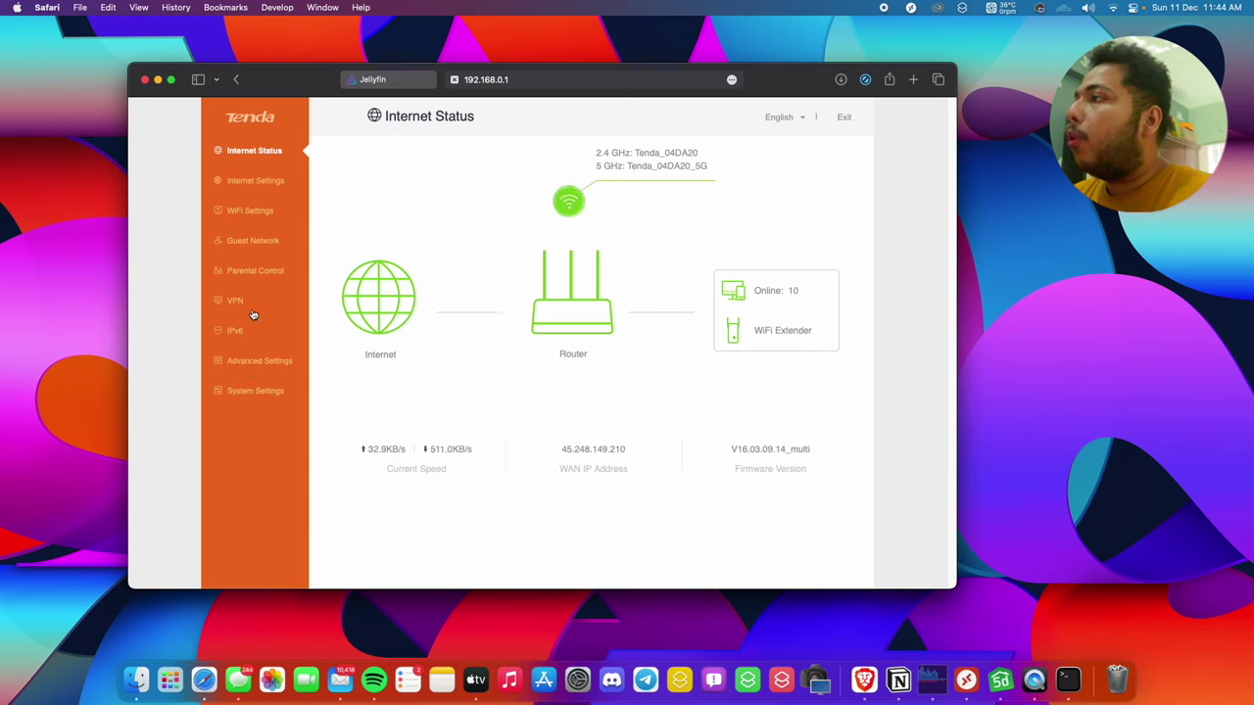
Open the router's Virtual Server settings and delete the existing port 9000 forwarding rule
click(278, 364)
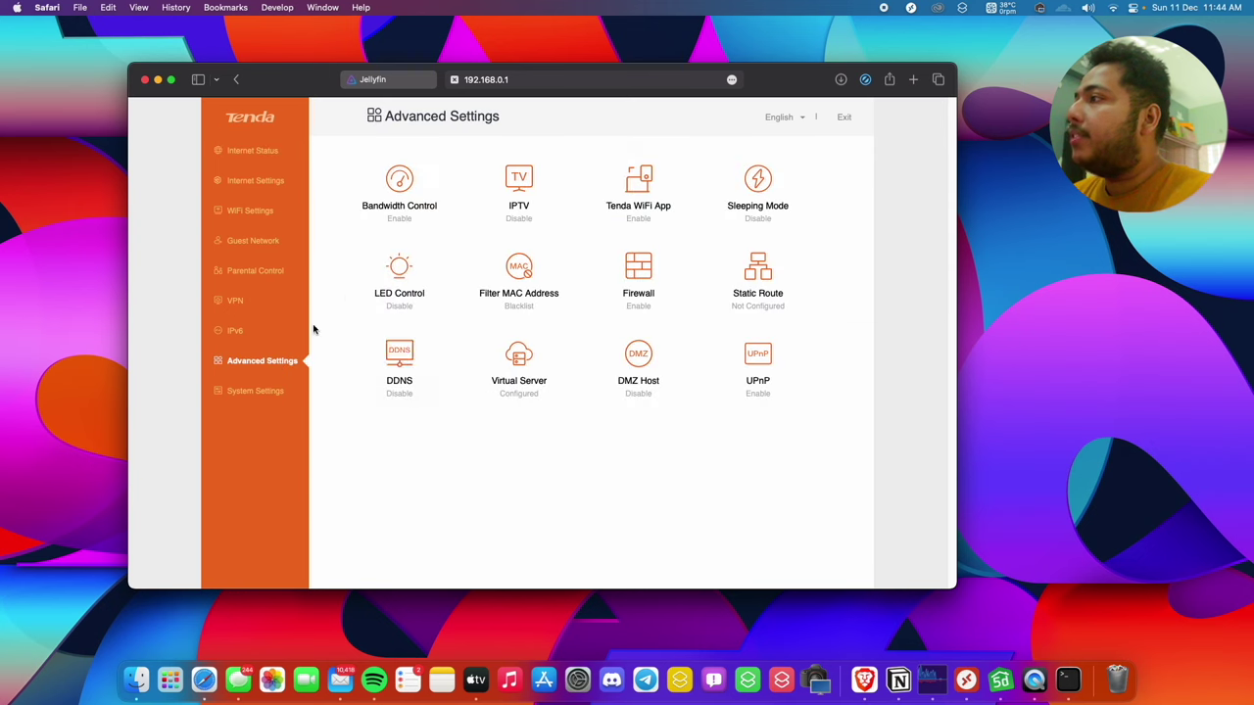
click(526, 370)
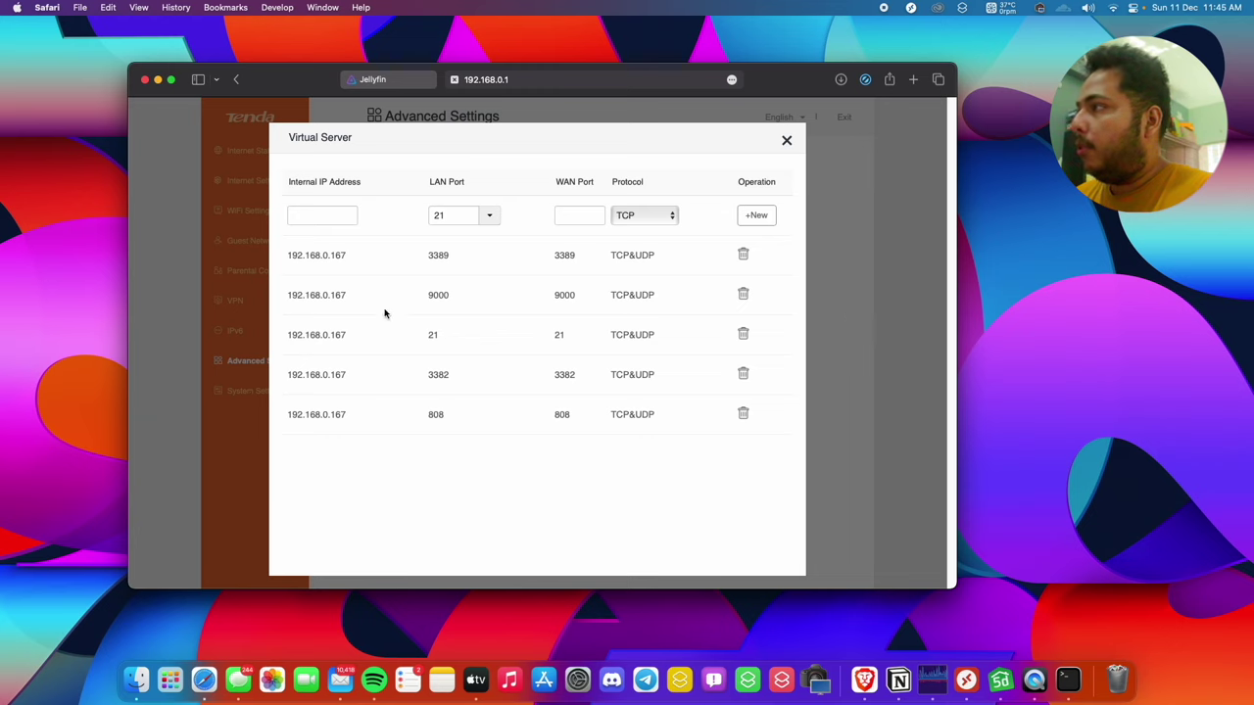
click(743, 293)
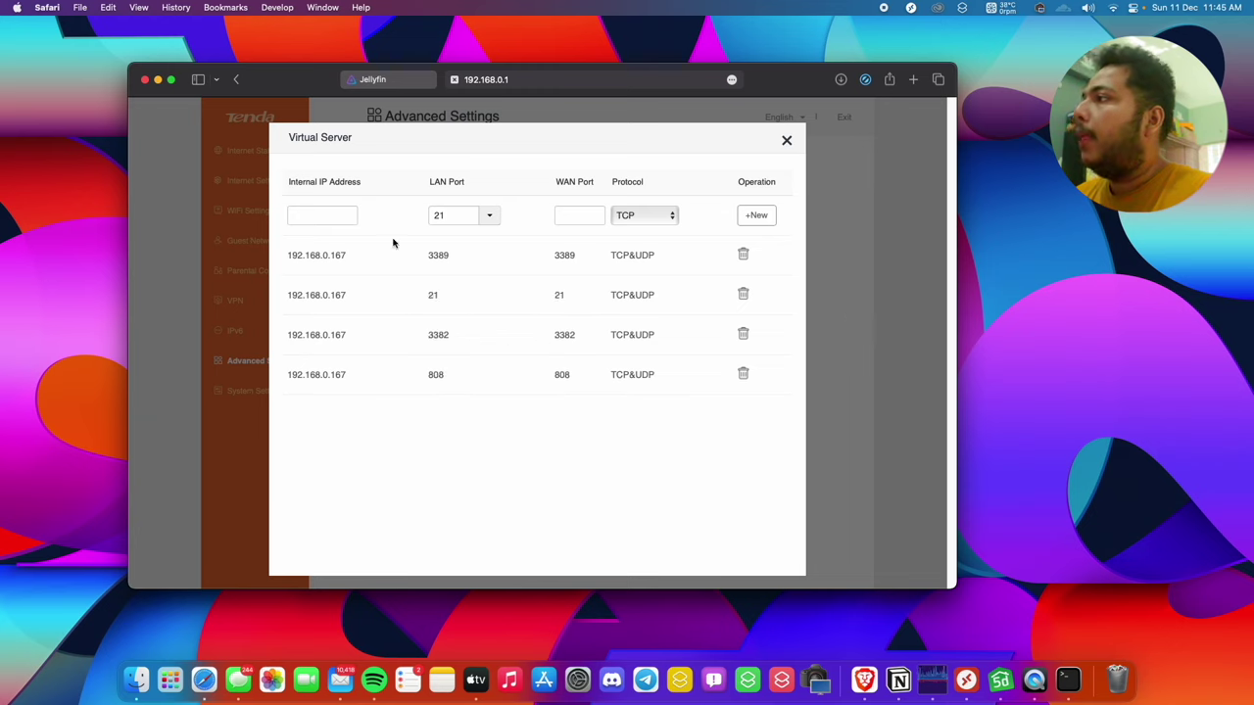
Add a virtual server rule forwarding LAN and WAN port 9000 to 192.168.0.167 over TCP&UDP, and close the Virtual Server settings
click(321, 212)
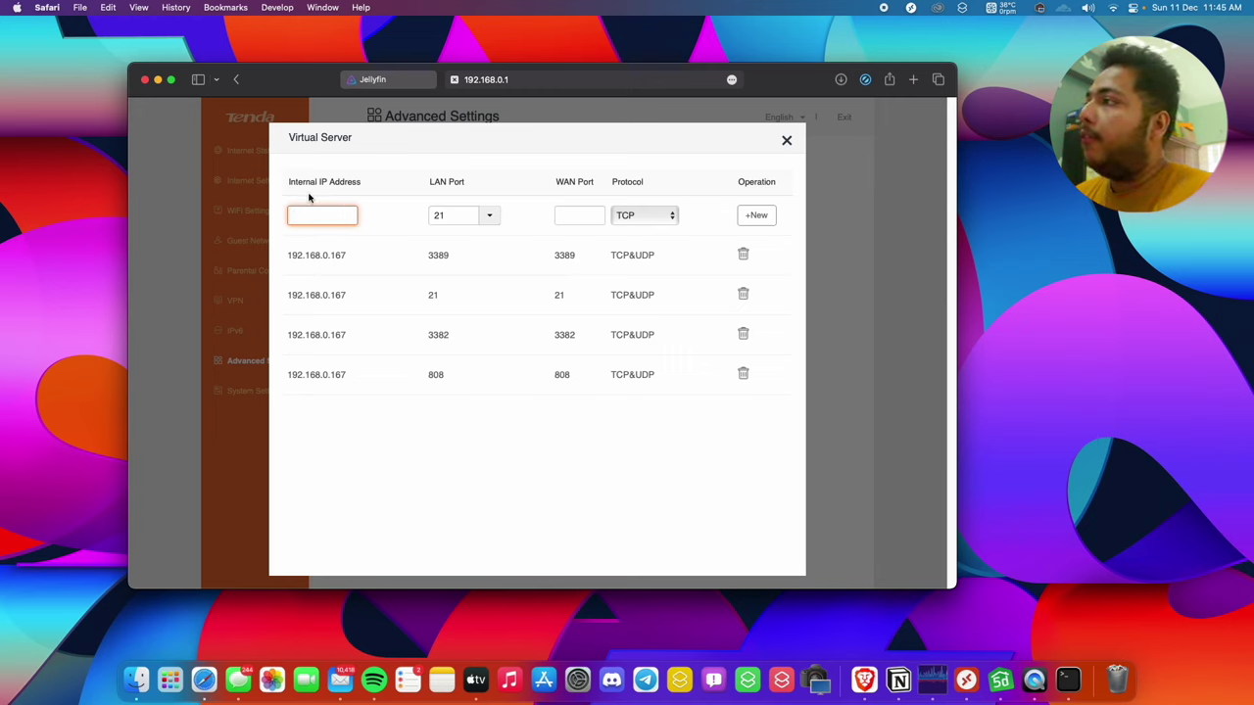
text(192.1)
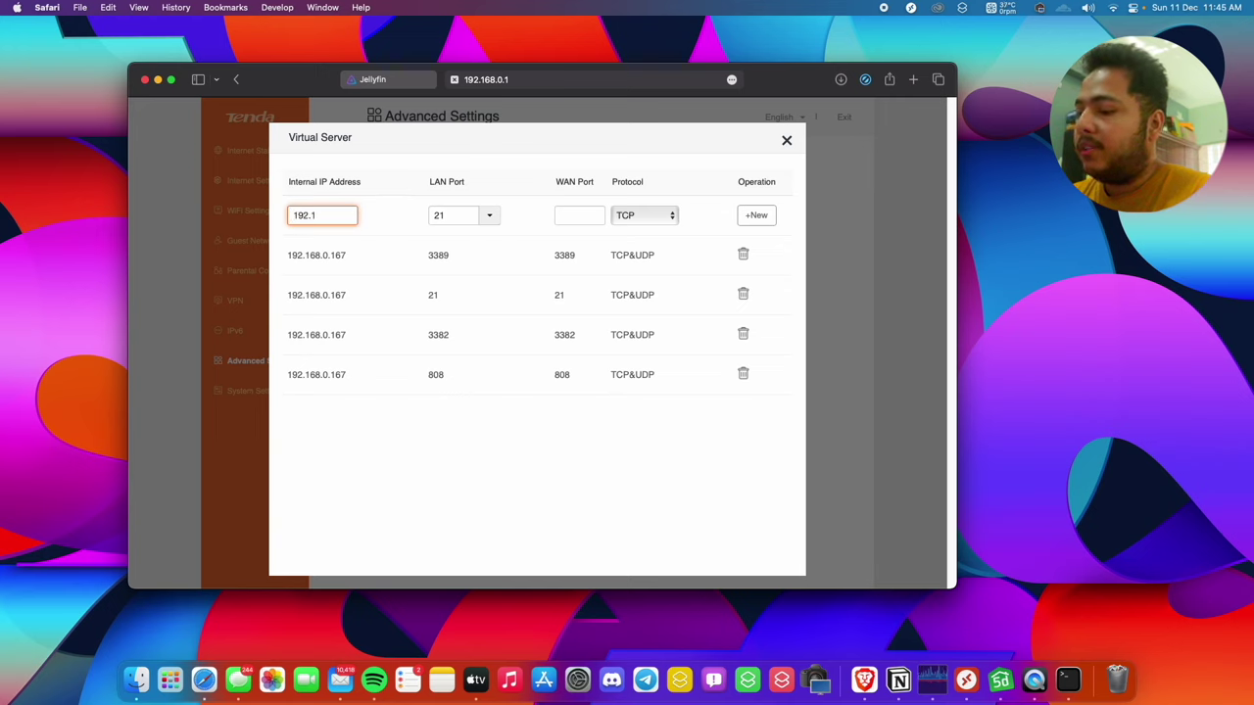
text(68.0.)
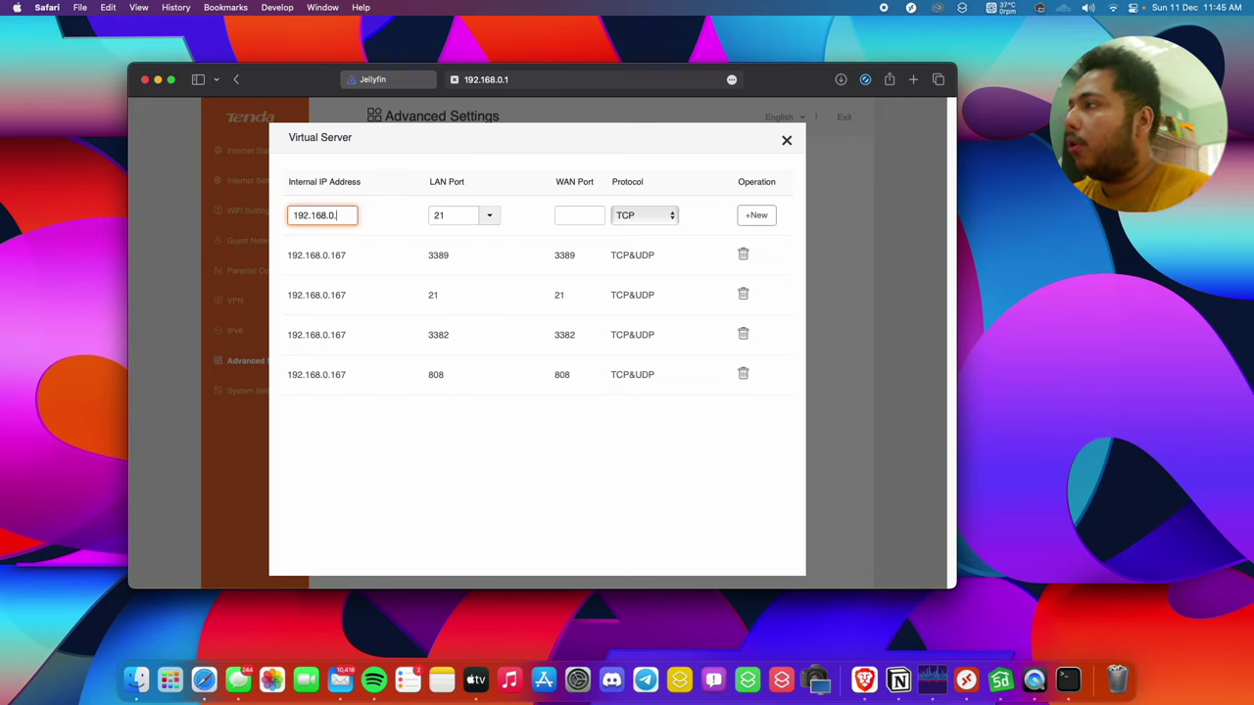
text(167)
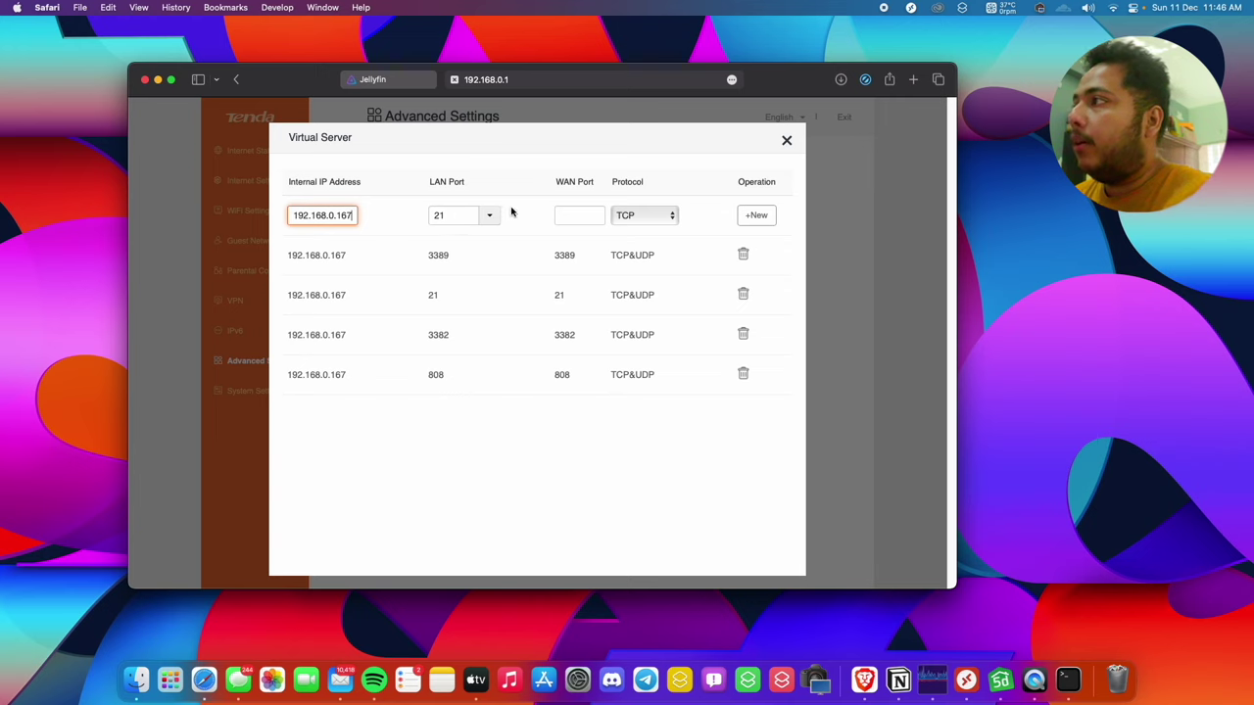
drag(461, 212, 400, 210)
text(9000)
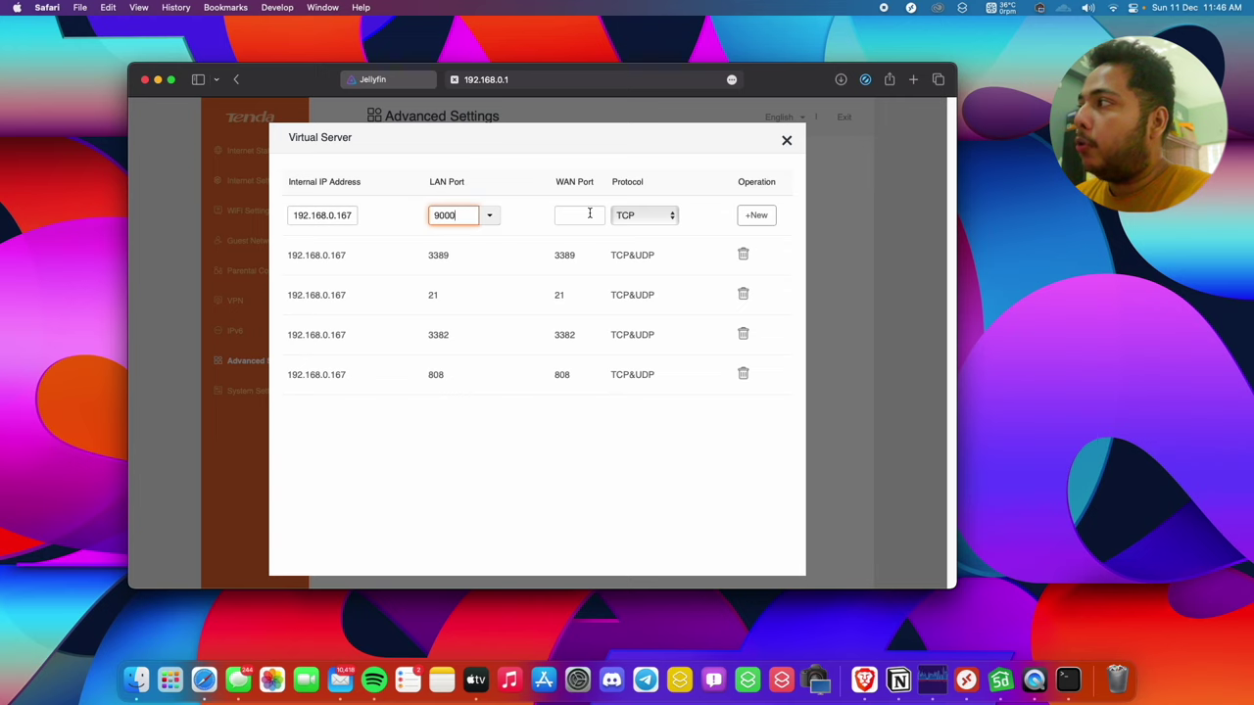
click(590, 214)
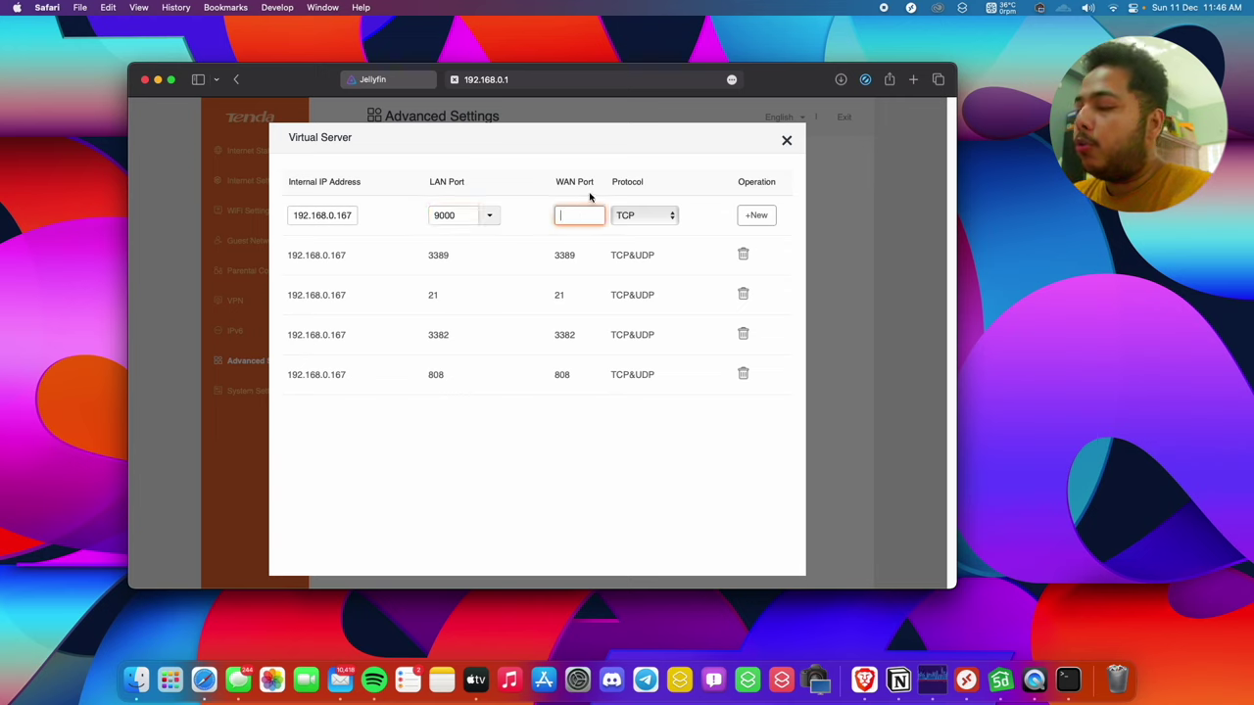
text(9000)
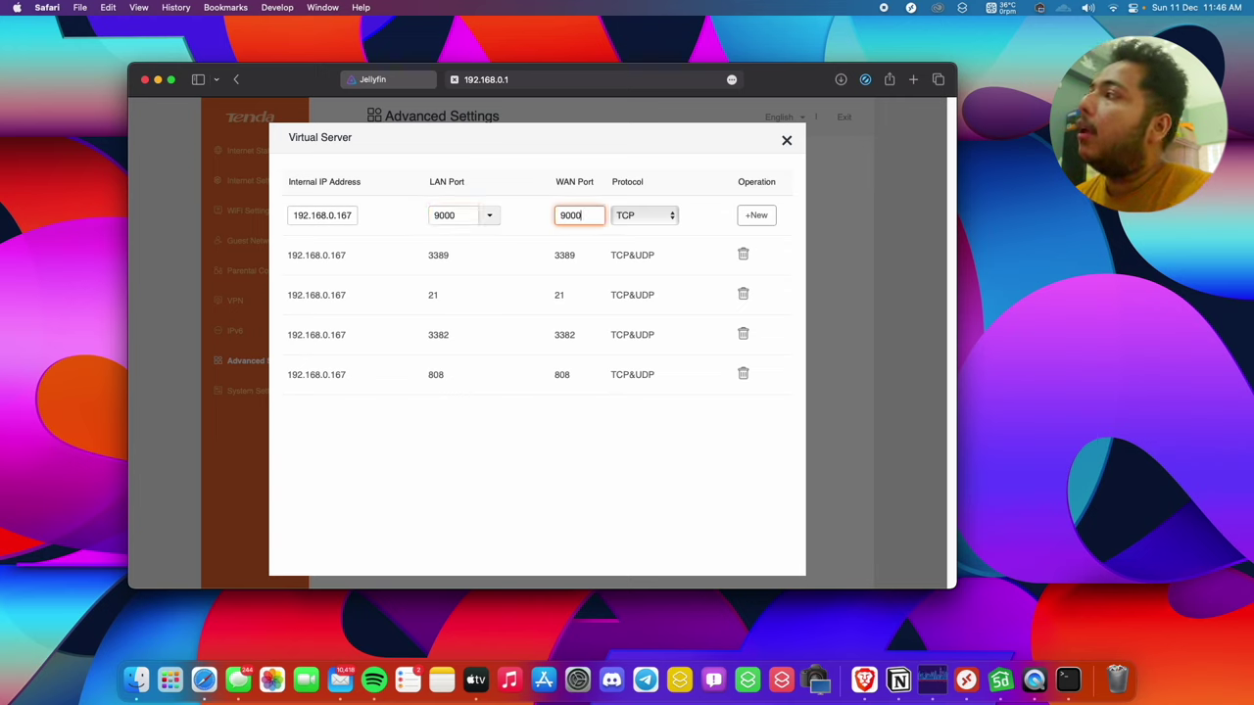
click(649, 215)
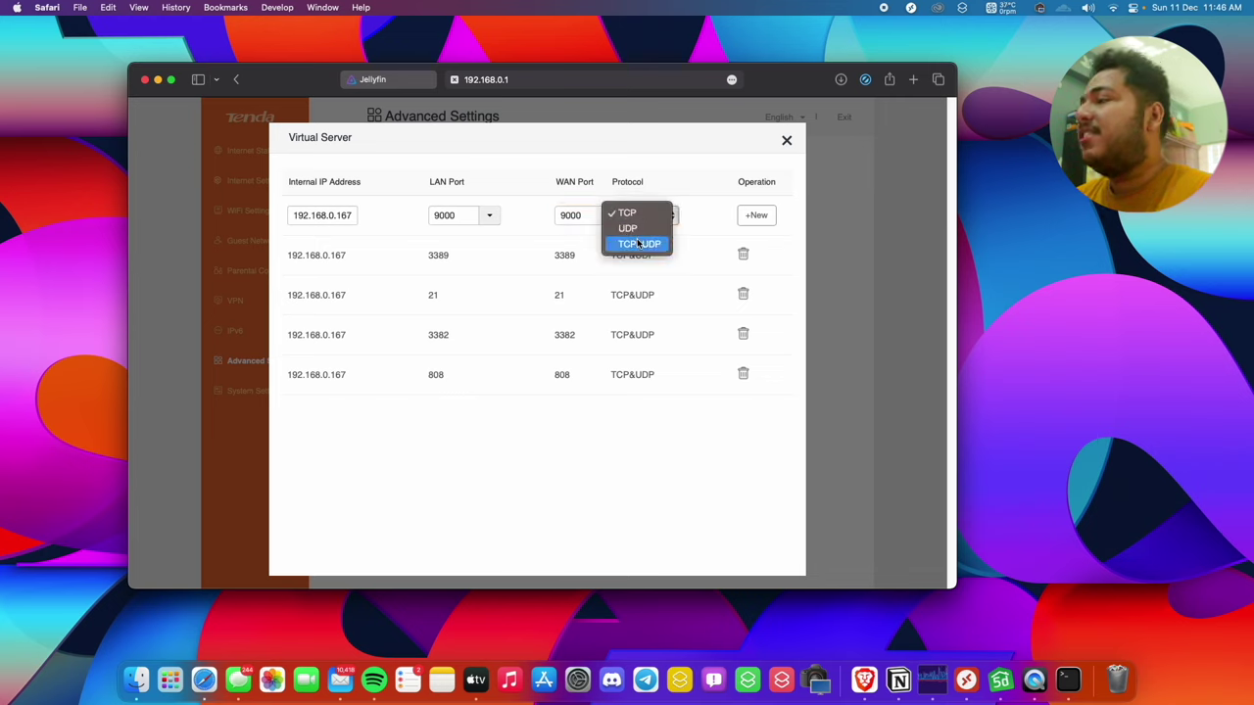
click(639, 242)
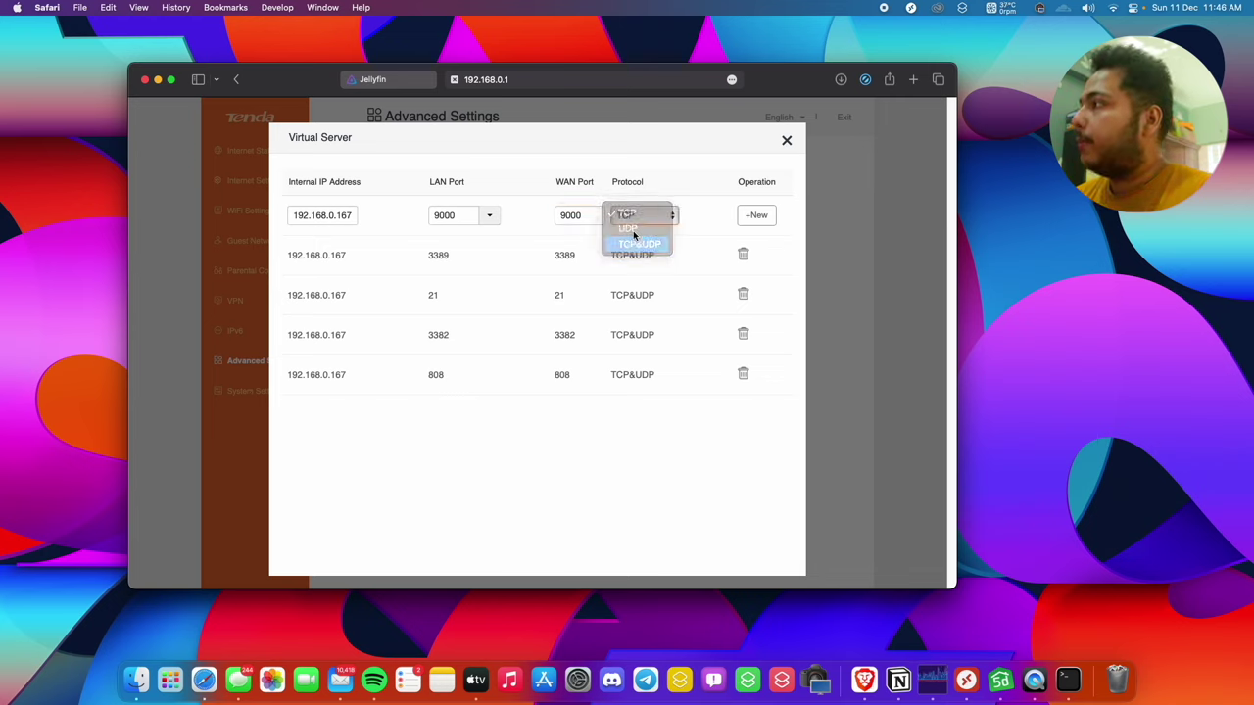
click(769, 221)
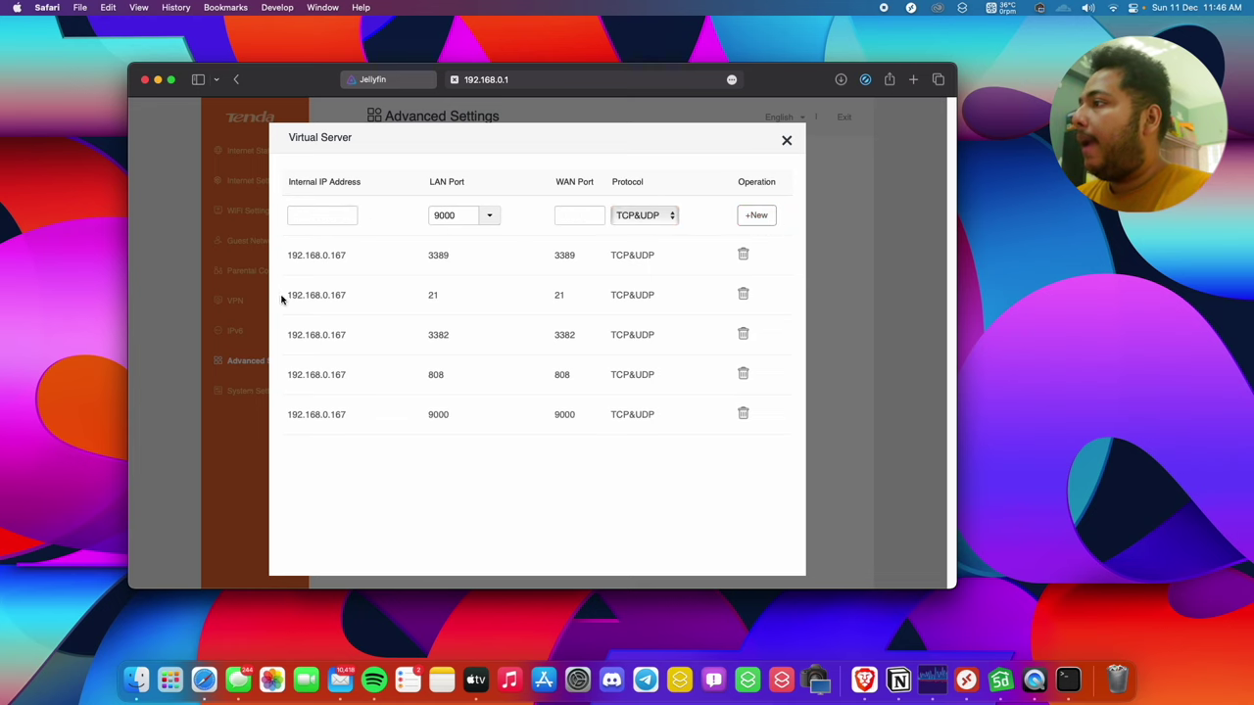
click(788, 141)
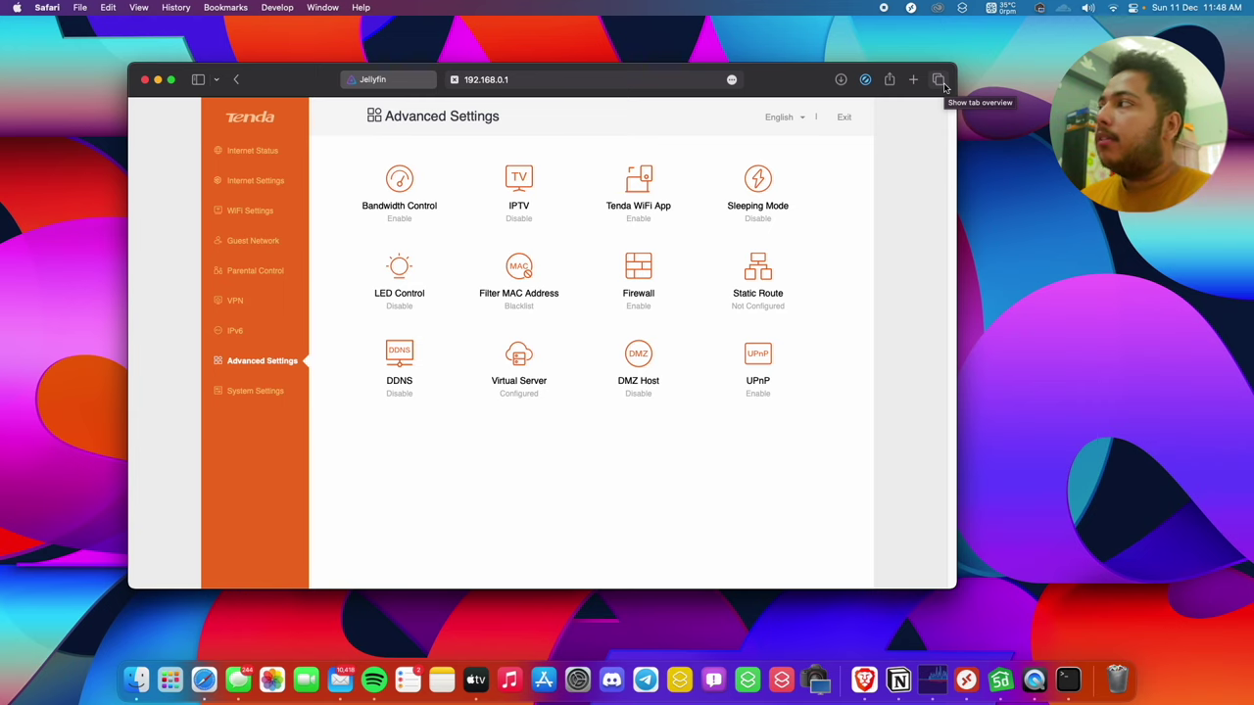
Search the web for "openport check" in a new tab and open the Port Checker site at portchecker.co
click(915, 80)
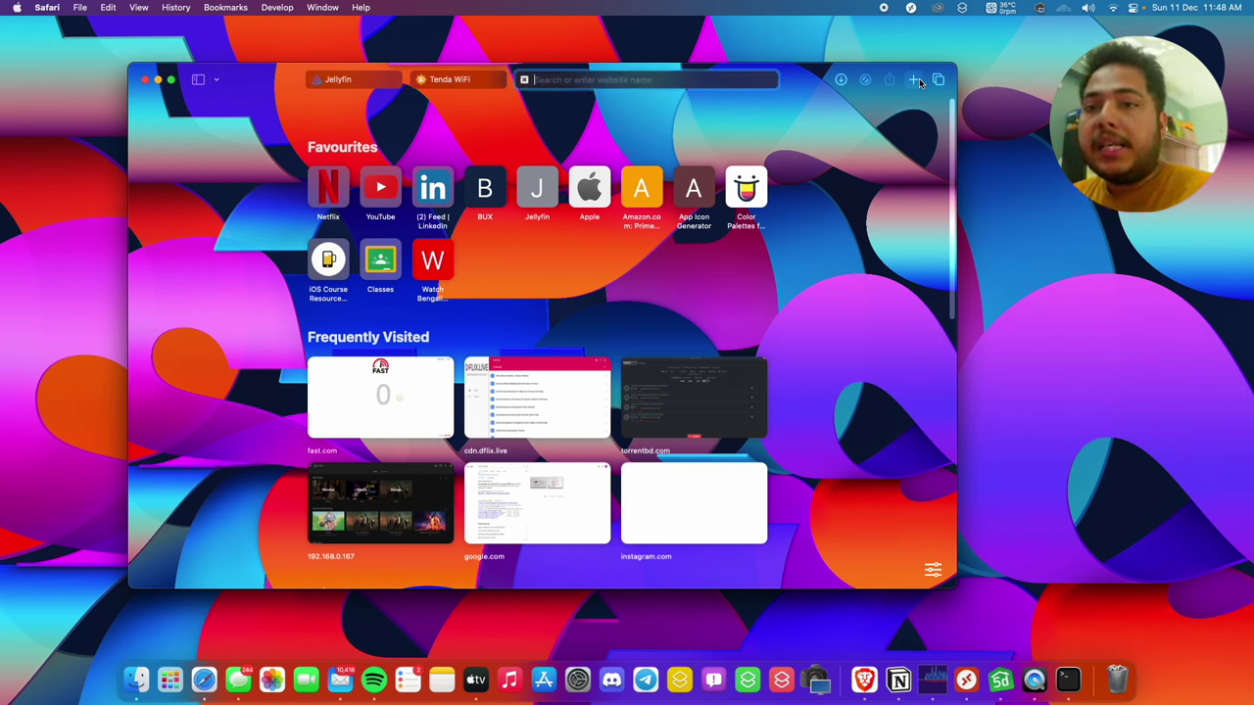
text(openmtp.ganeshrvel.com)
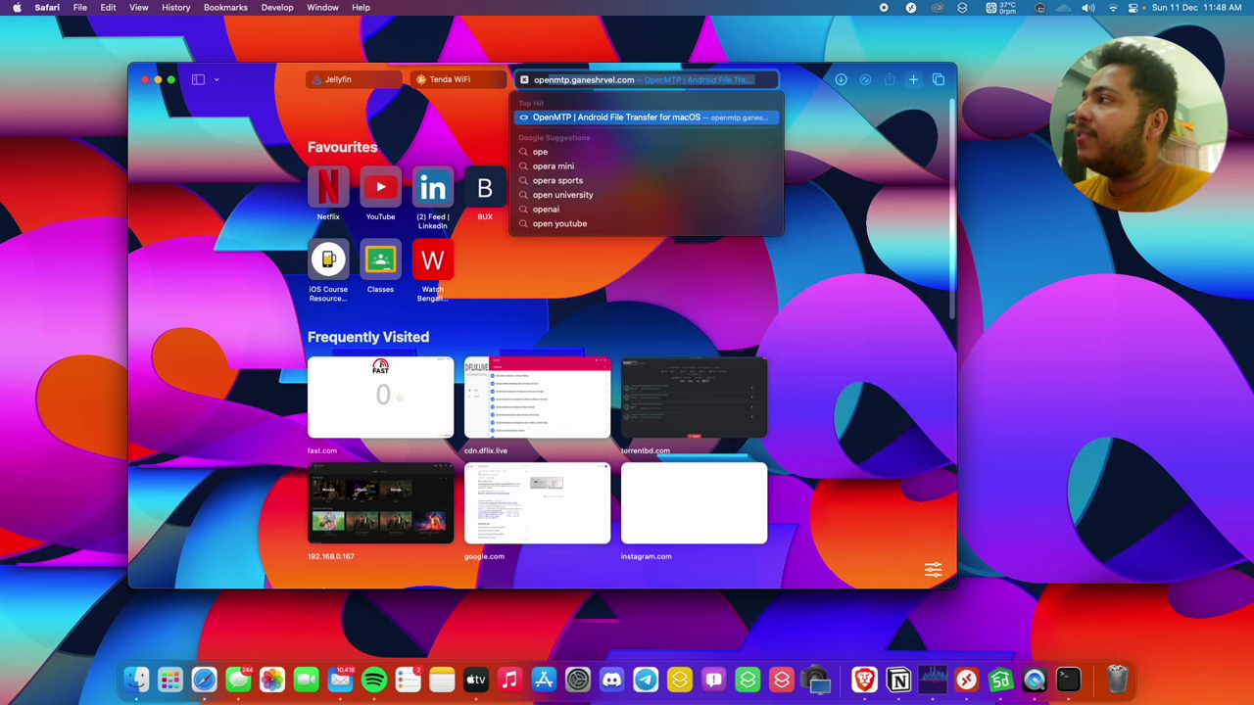
text(ort)
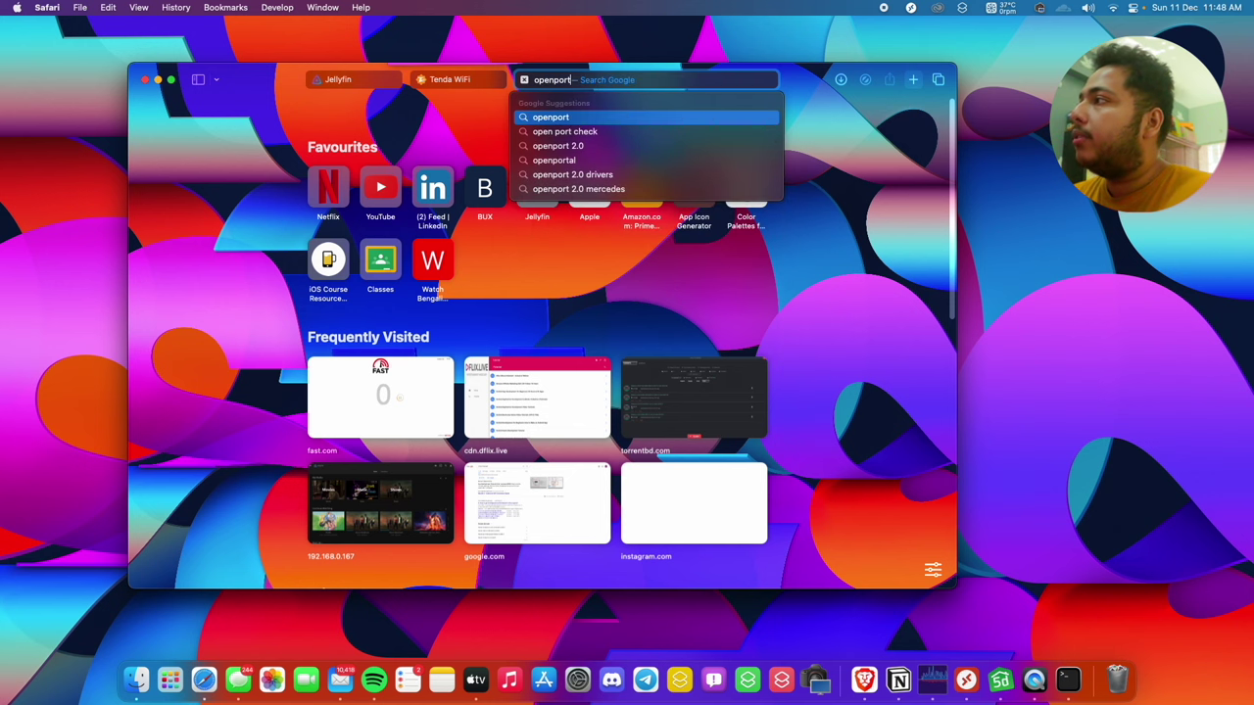
text( check)
key(Return)
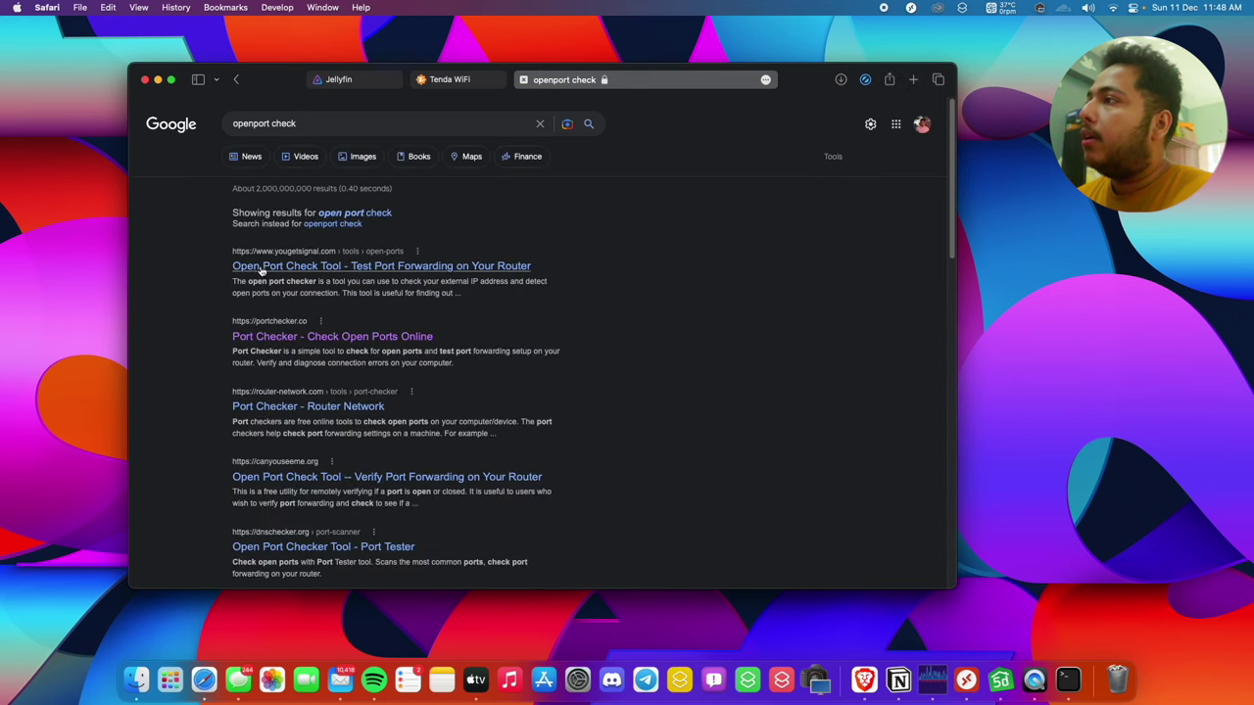
click(260, 337)
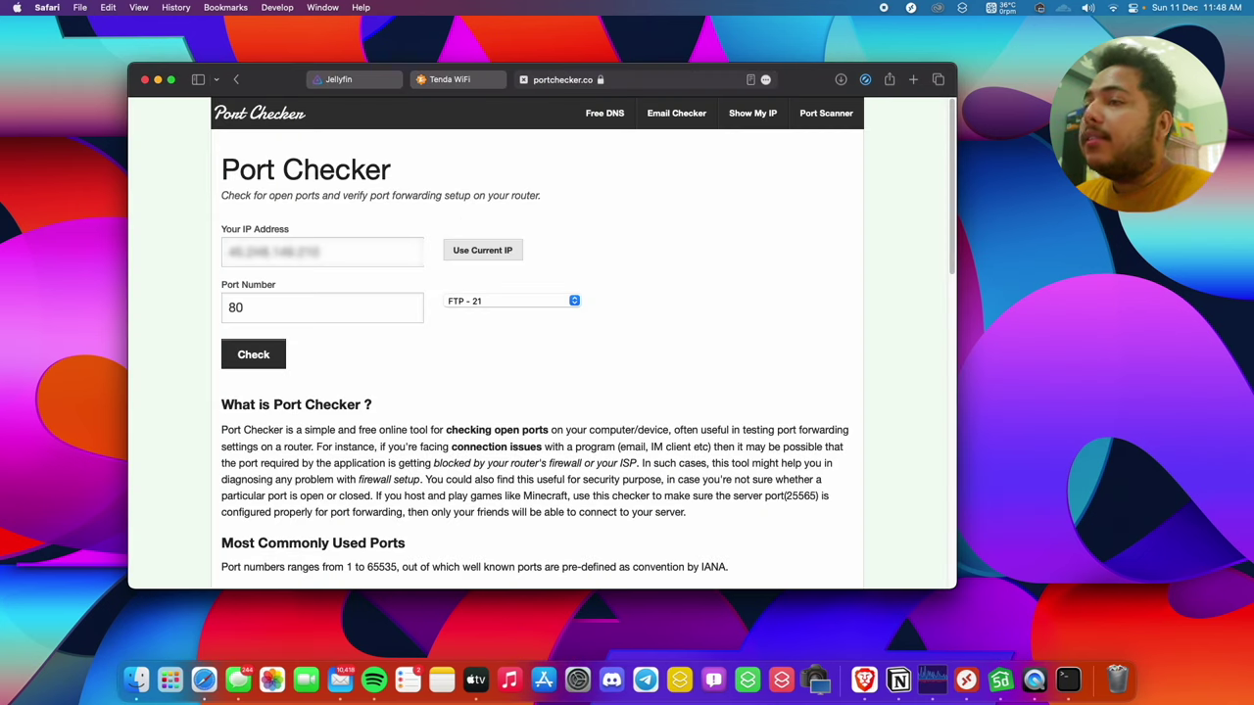
Check whether port 9000 is open on the current public IP address
double_click(316, 253)
click(316, 255)
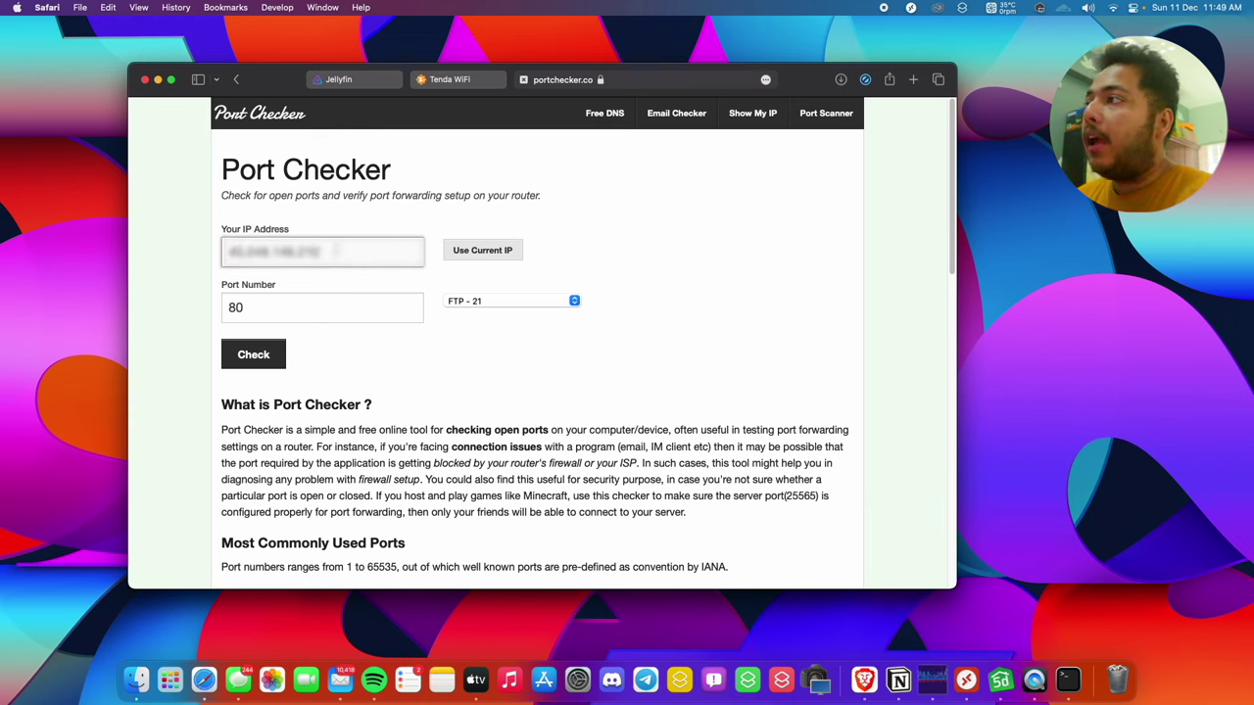
drag(303, 252, 233, 247)
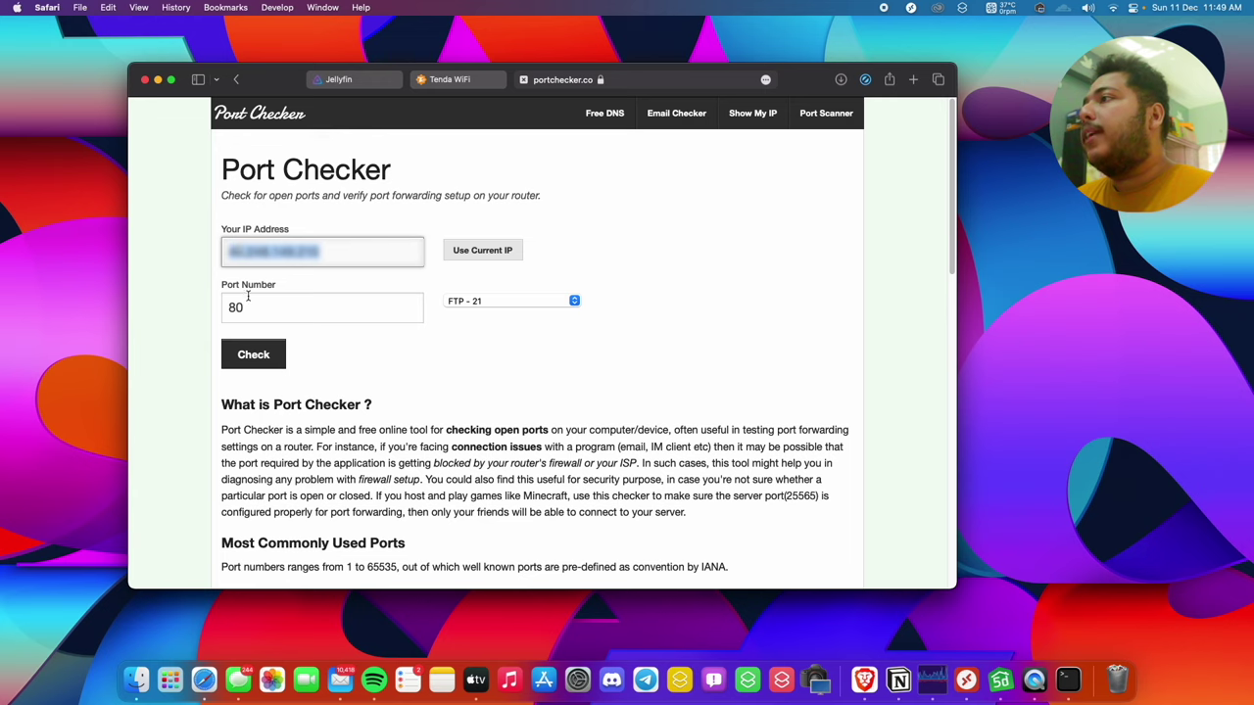
drag(199, 299, 295, 296)
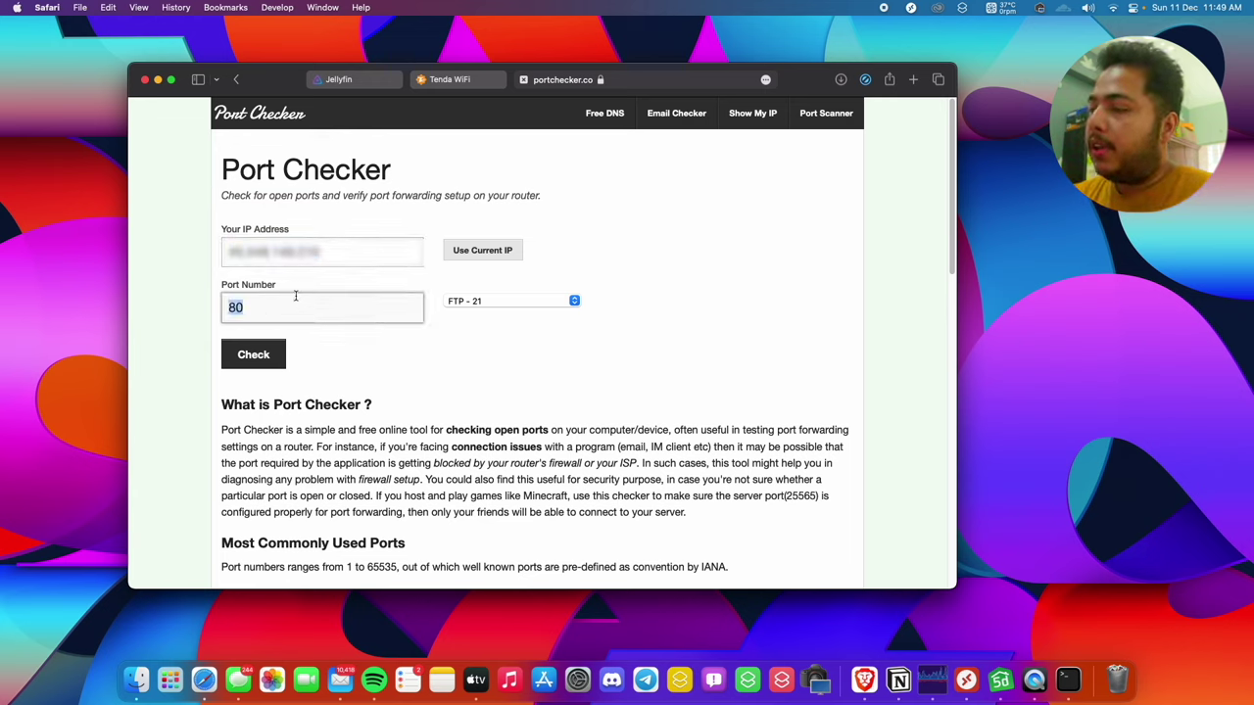
text(9000)
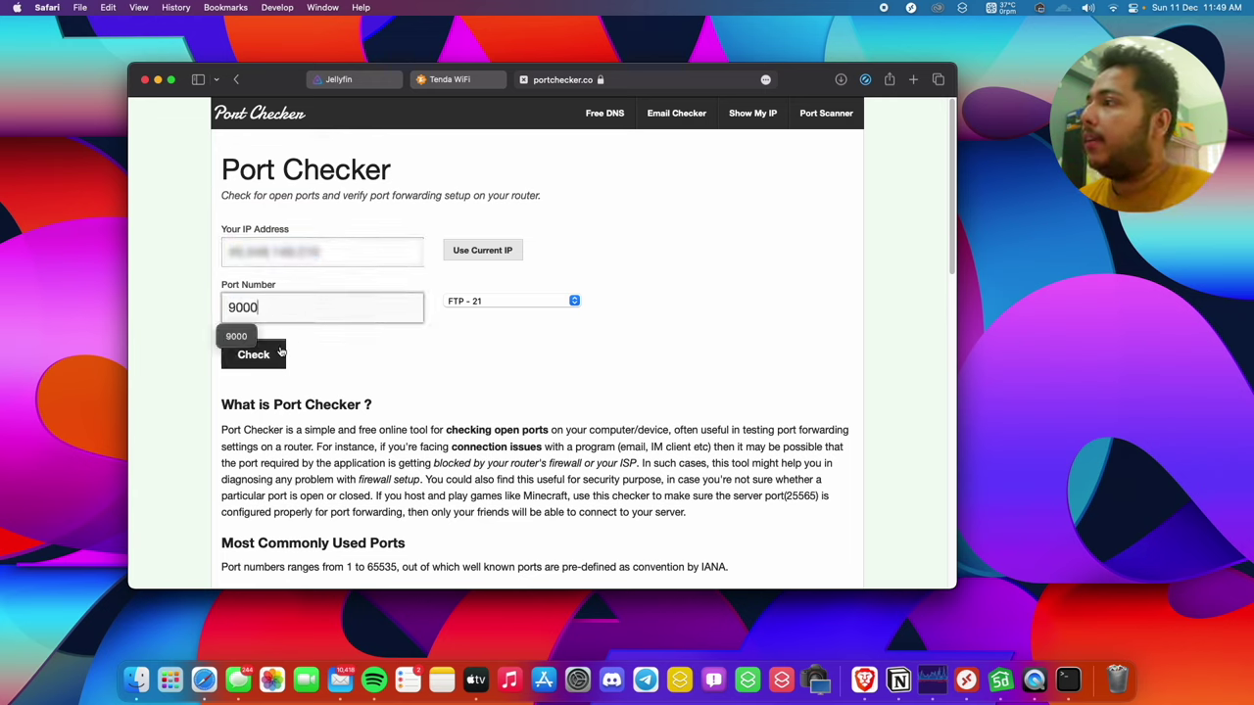
click(281, 353)
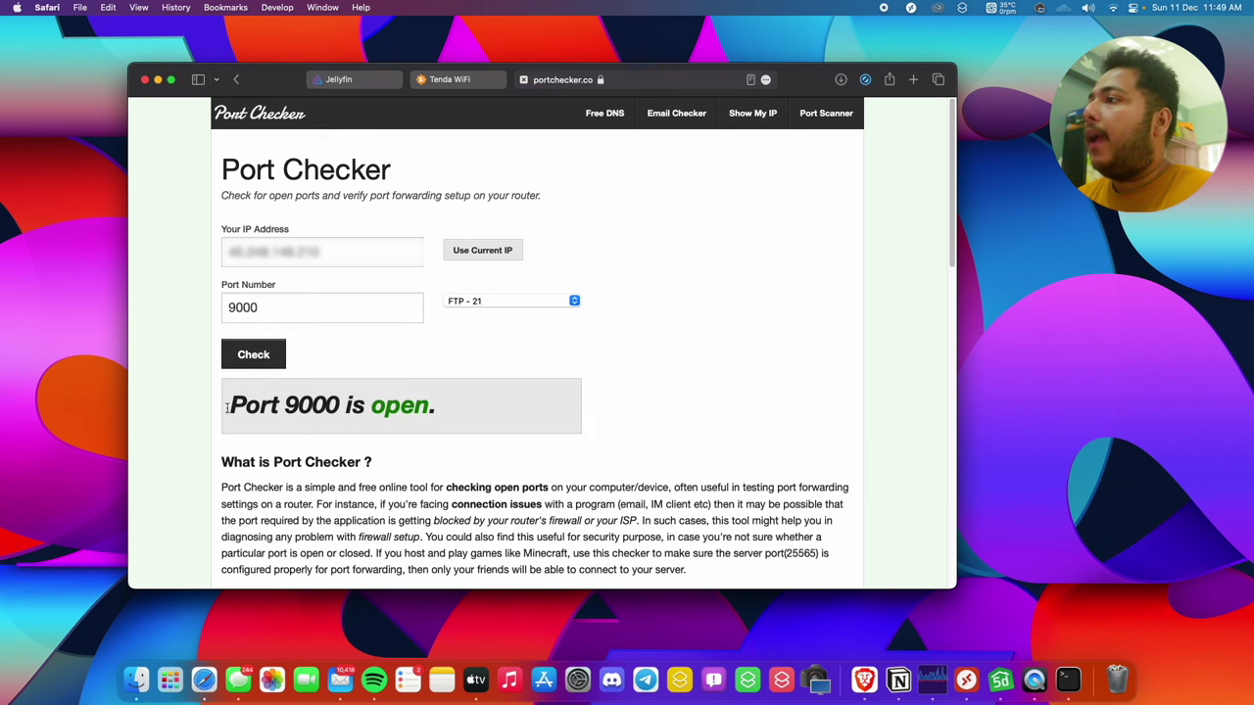
drag(227, 407, 373, 409)
click(294, 397)
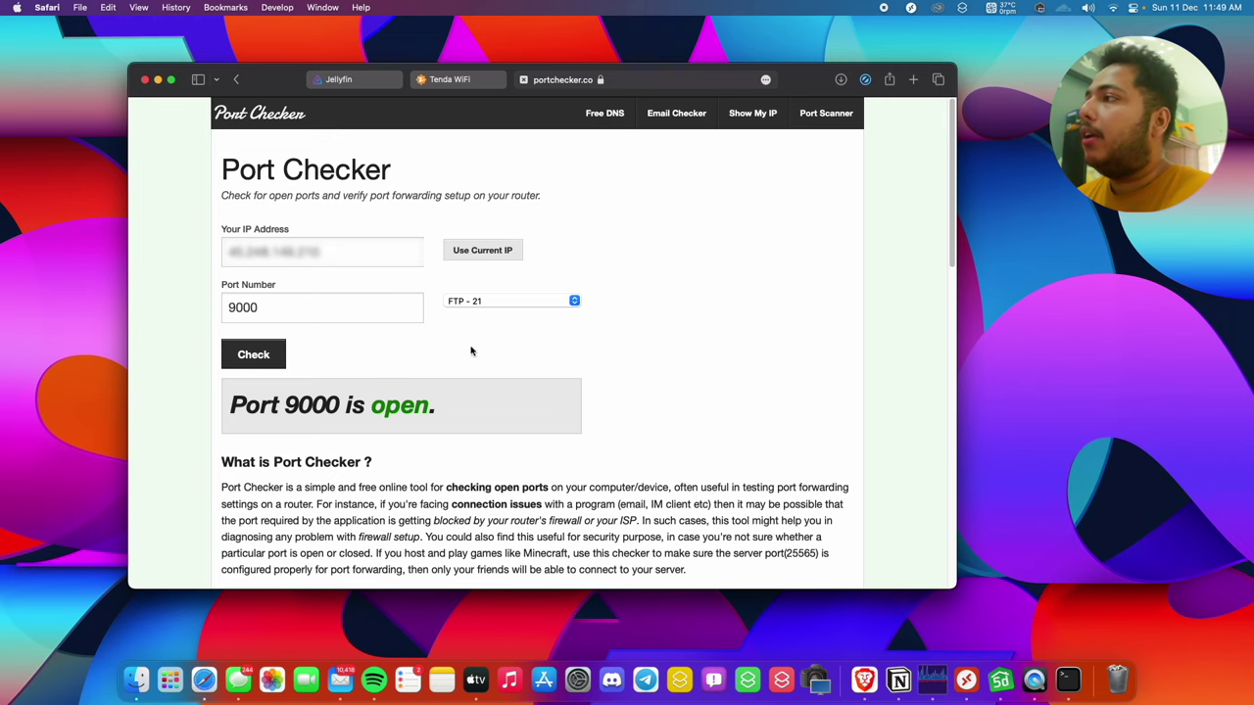
Copy the public IP address from Port Checker and open it with the forwarded Jellyfin port in the router page's tab
click(450, 82)
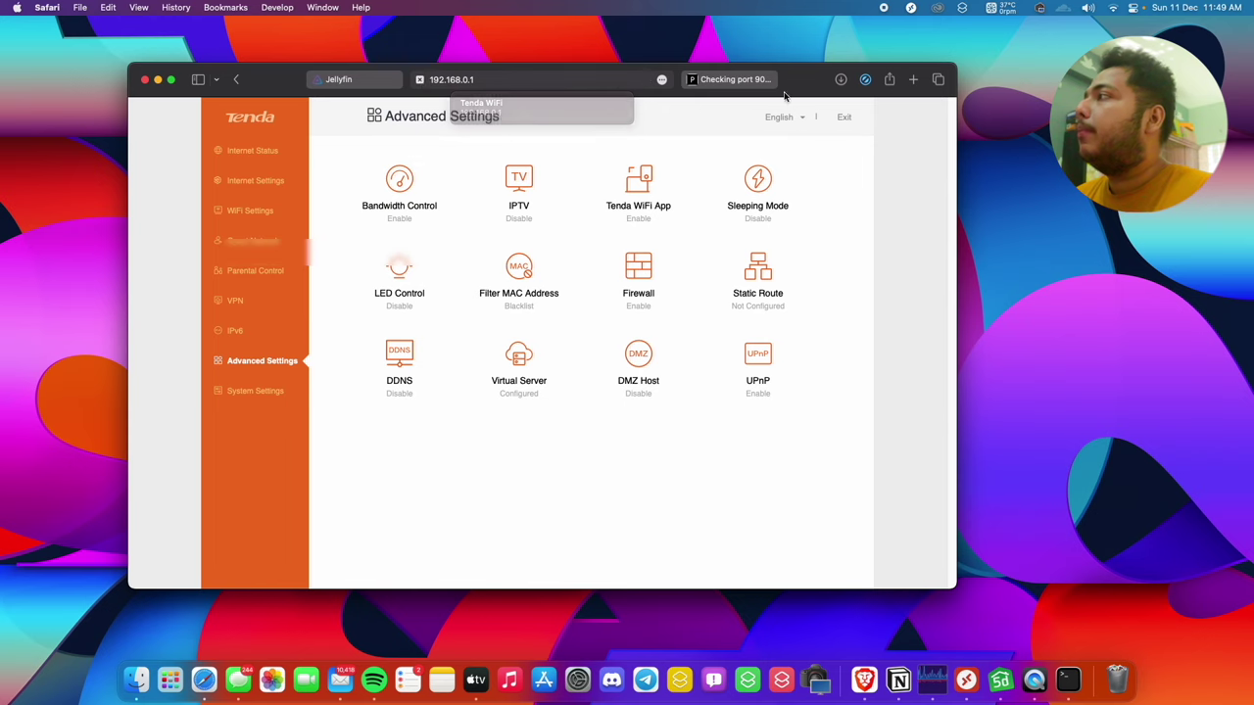
click(730, 79)
drag(111, 263, 201, 243)
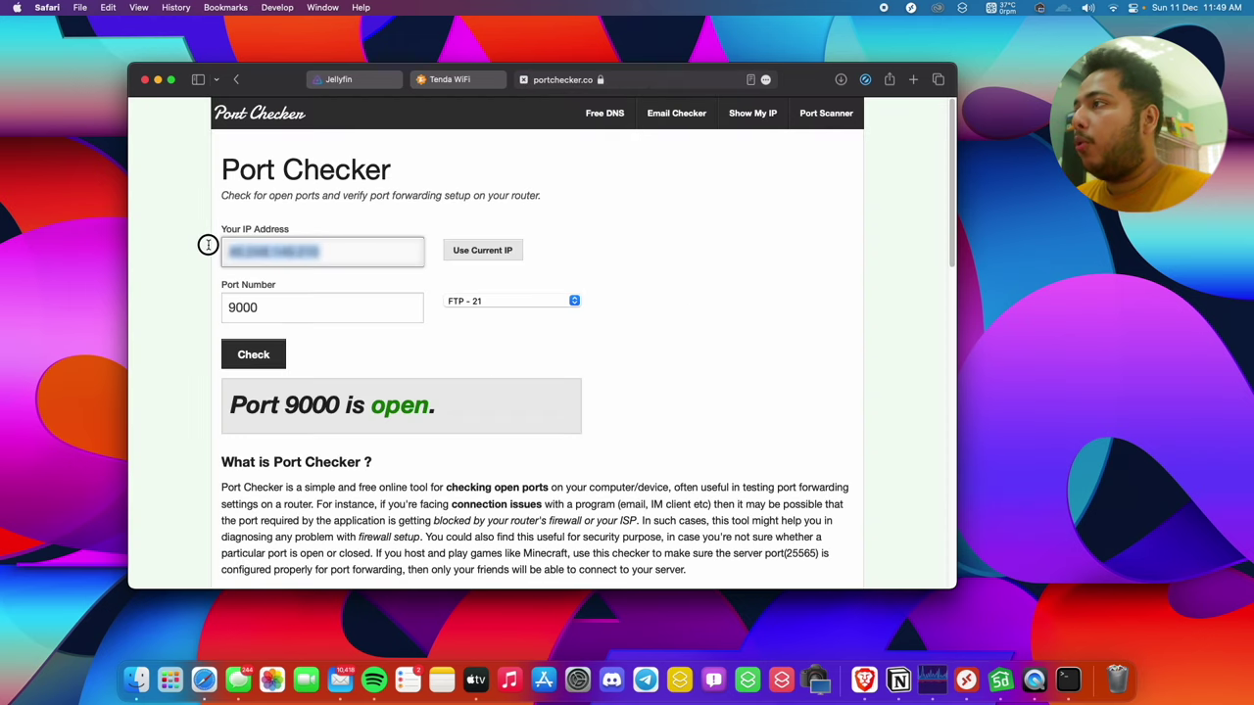
key(super+c)
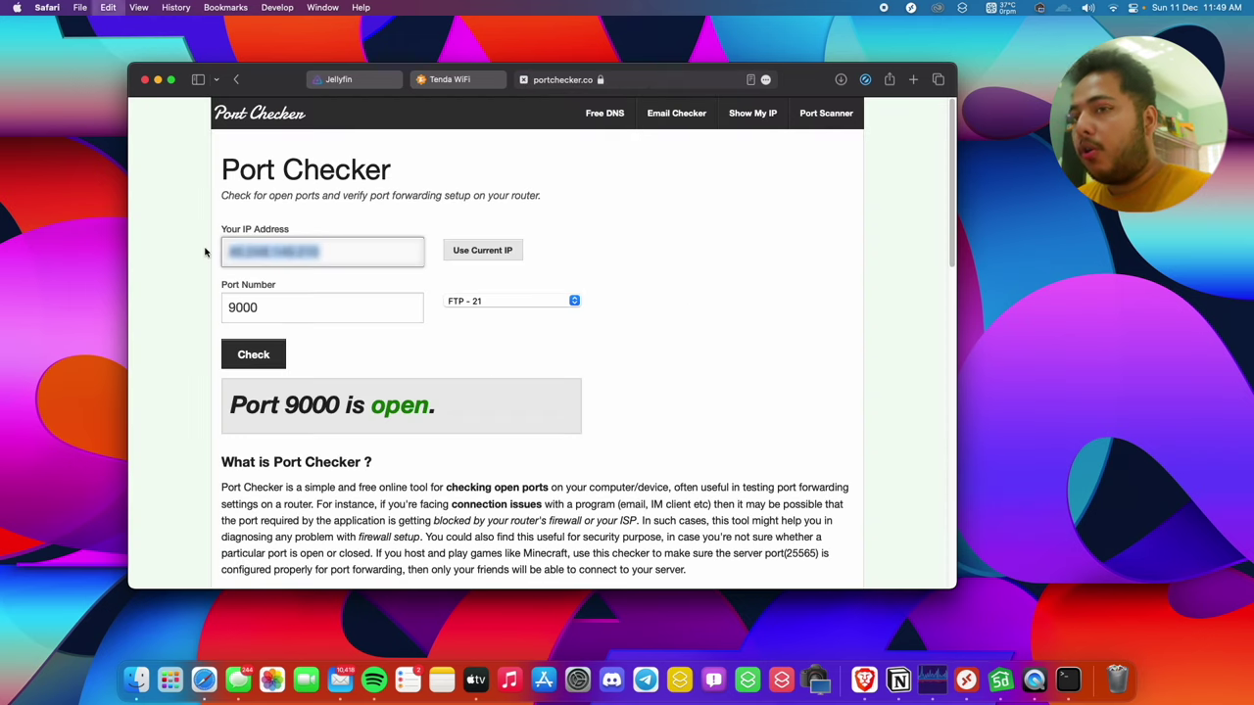
click(451, 79)
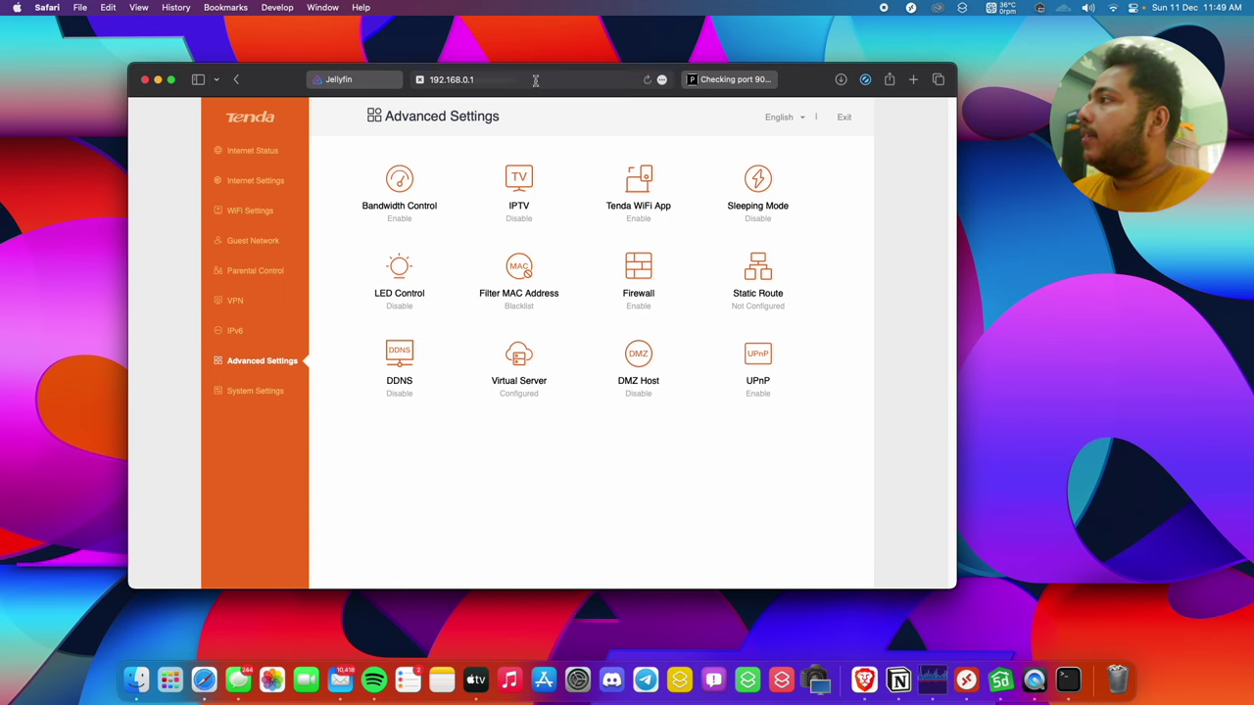
click(640, 79)
key(super+v)
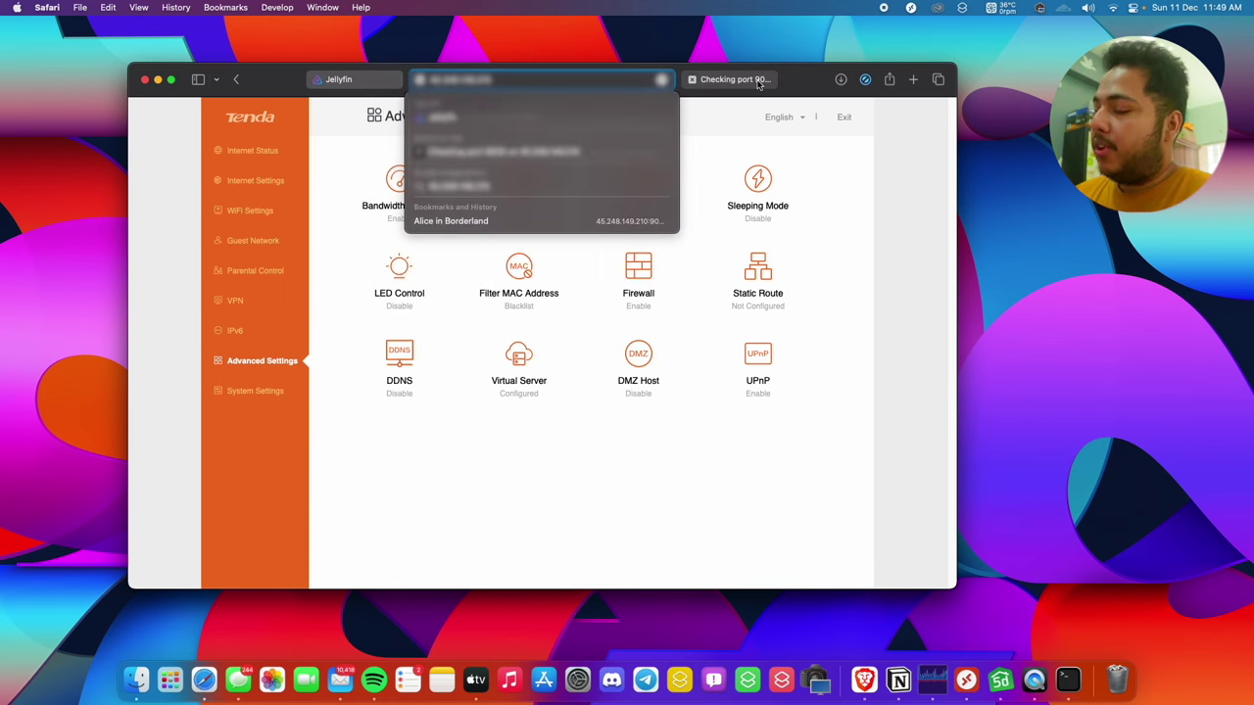
text(:809)
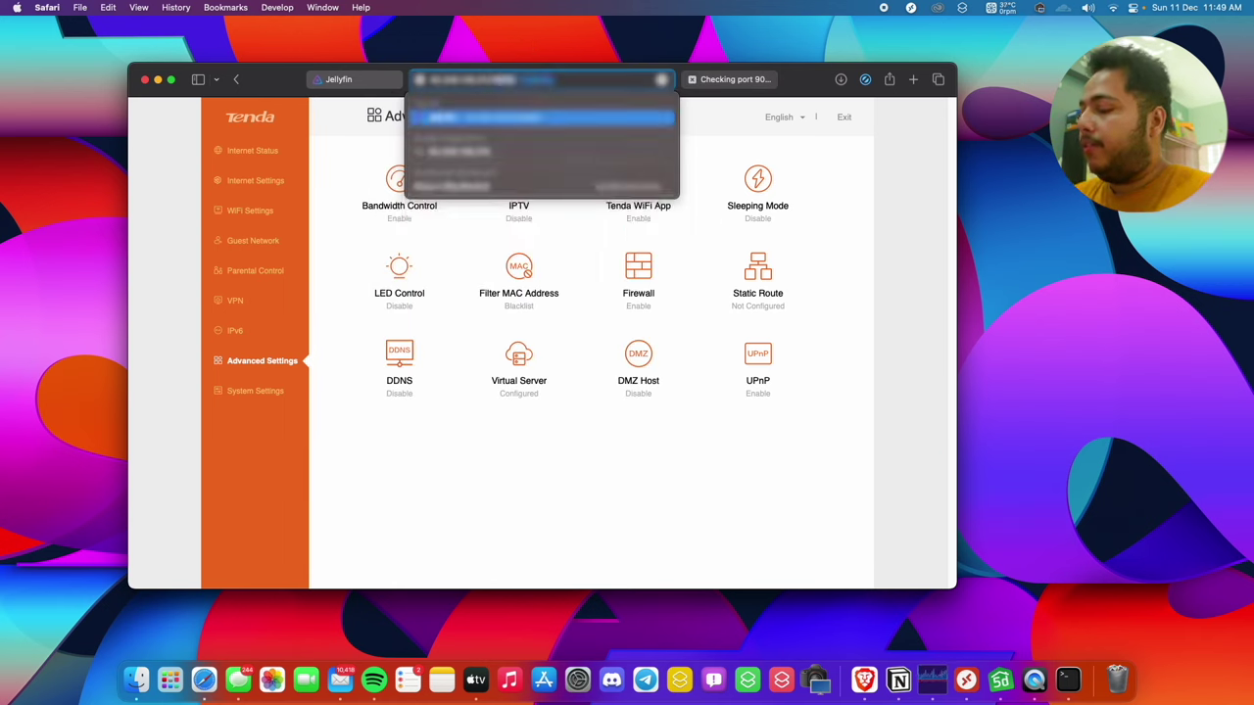
key(Return)
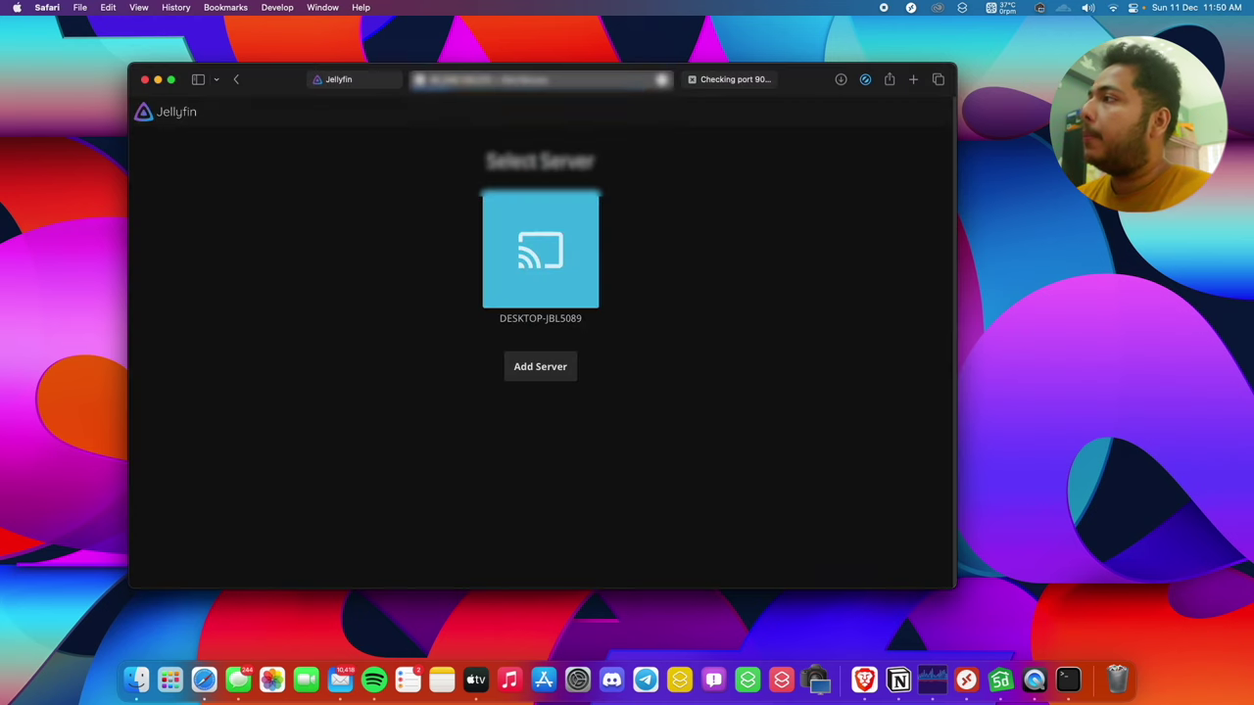
Delete the saved DESKTOP-JBL5089 server entry and load Jellyfin again at the public address
right_click(542, 270)
click(532, 257)
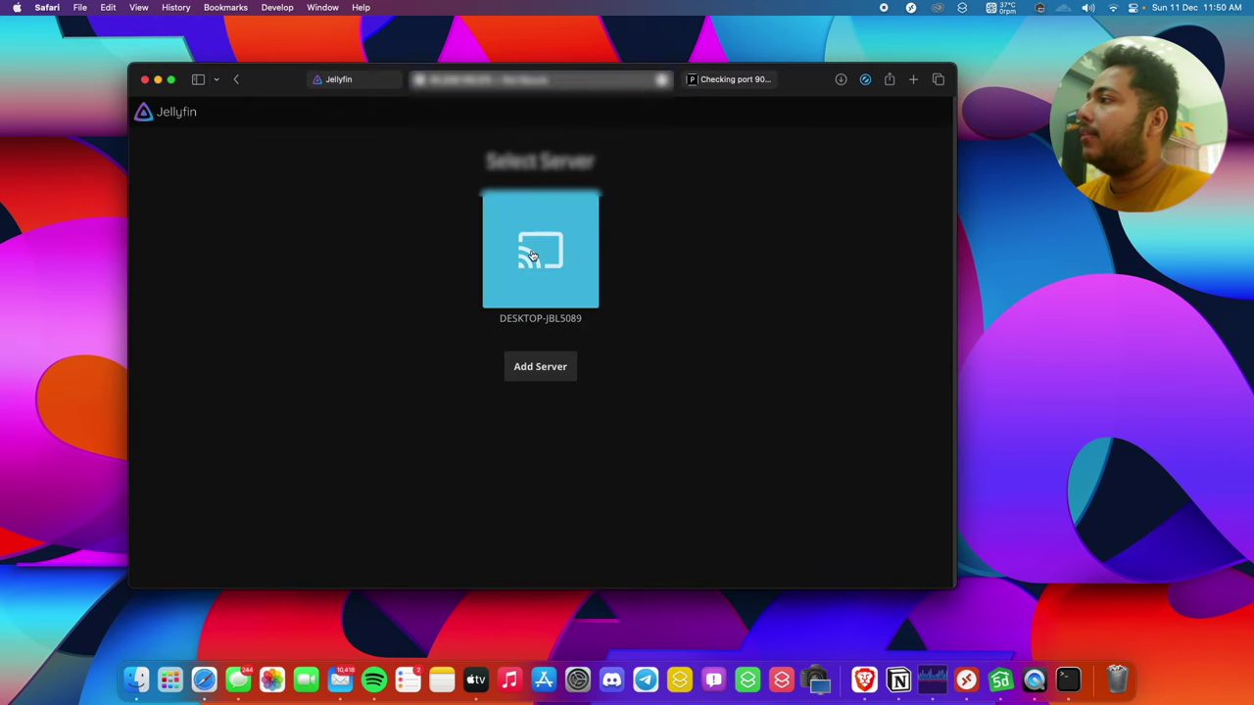
click(371, 238)
click(557, 247)
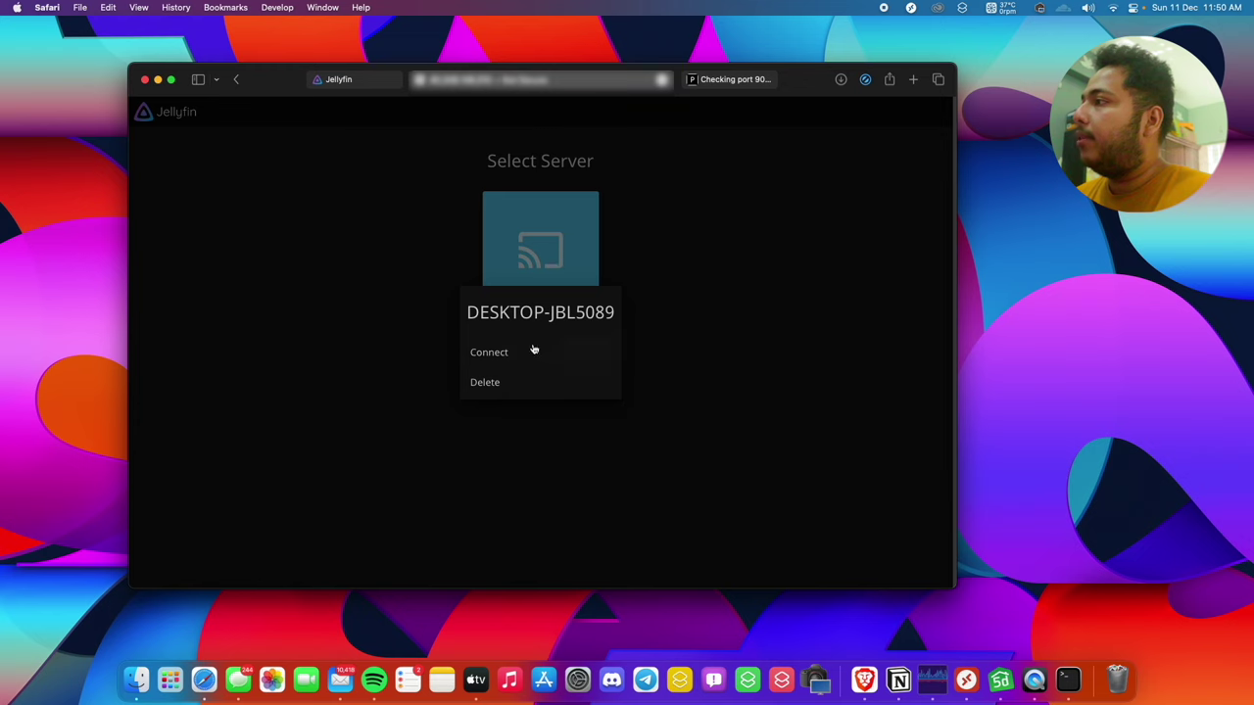
click(522, 375)
click(566, 86)
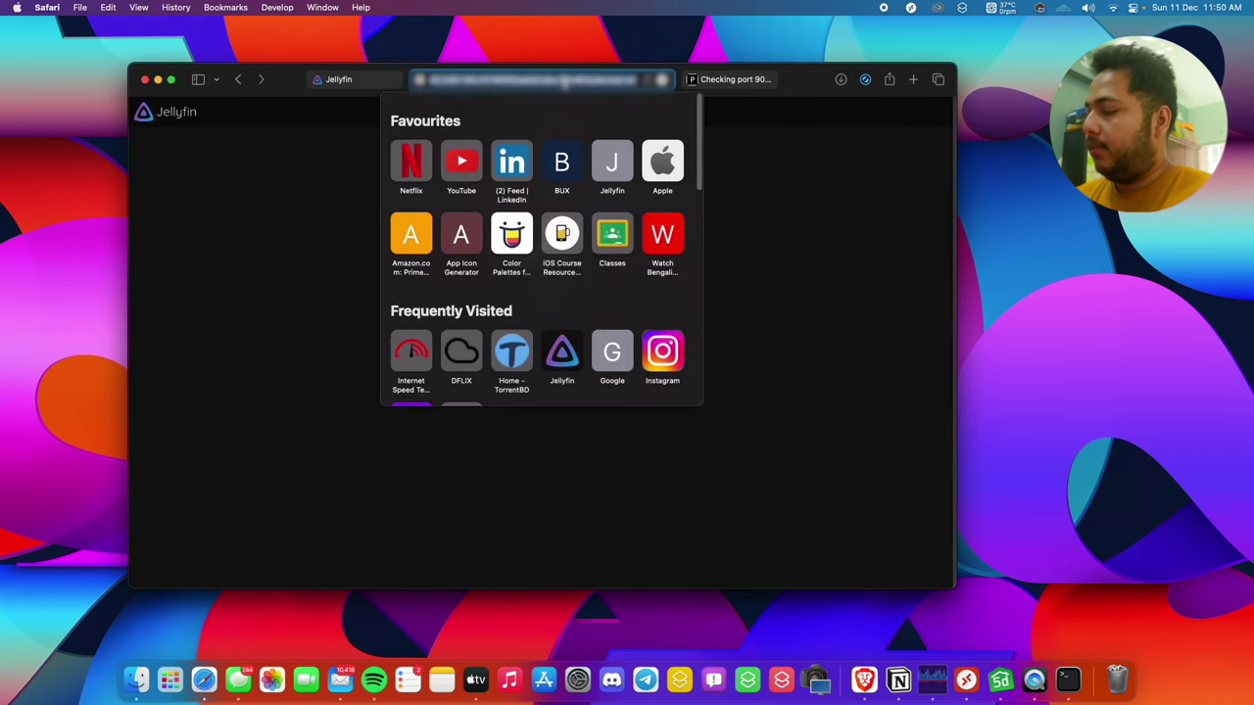
key(Return)
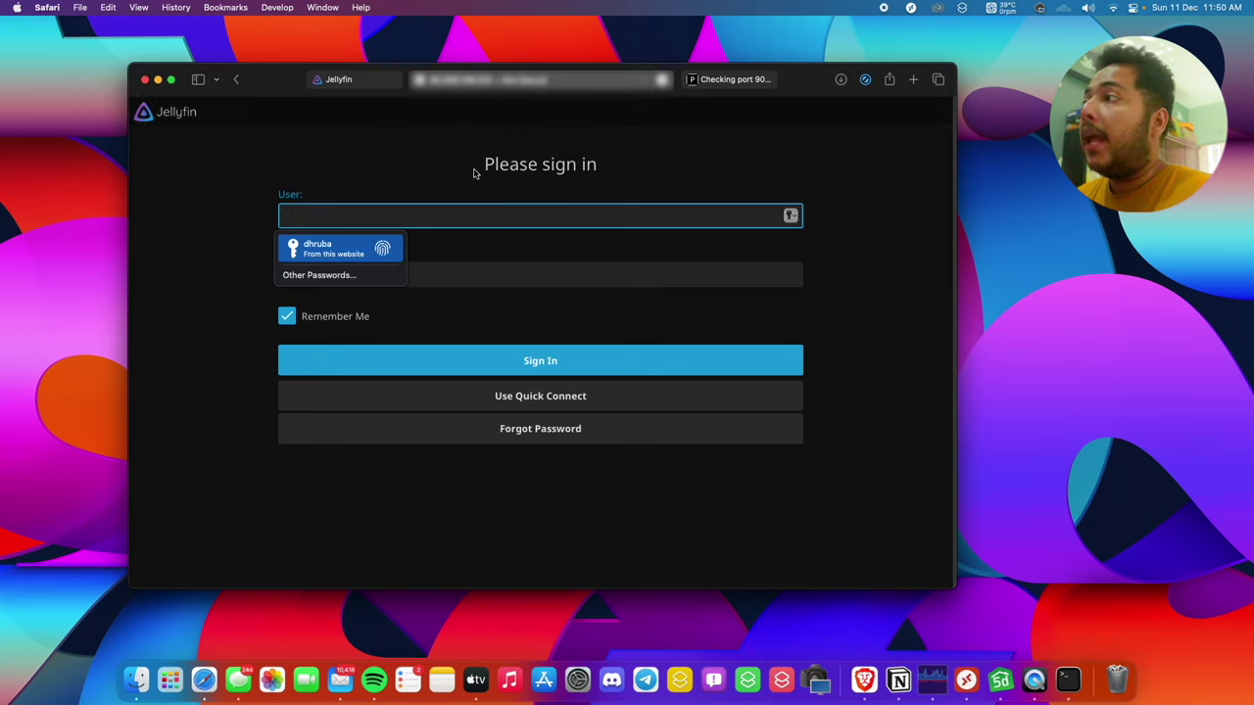
Sign in to Jellyfin with the account's username and password, and decline updating the saved password
text(d)
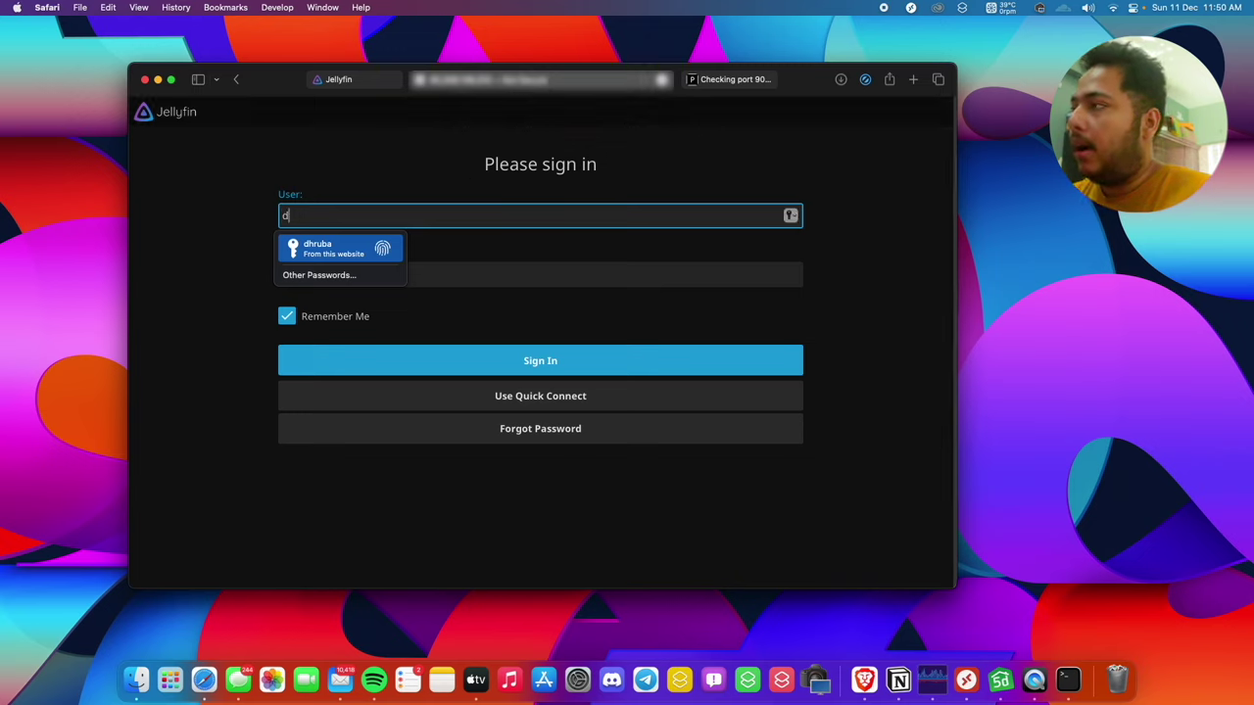
text(hruba)
key(Tab)
text(***)
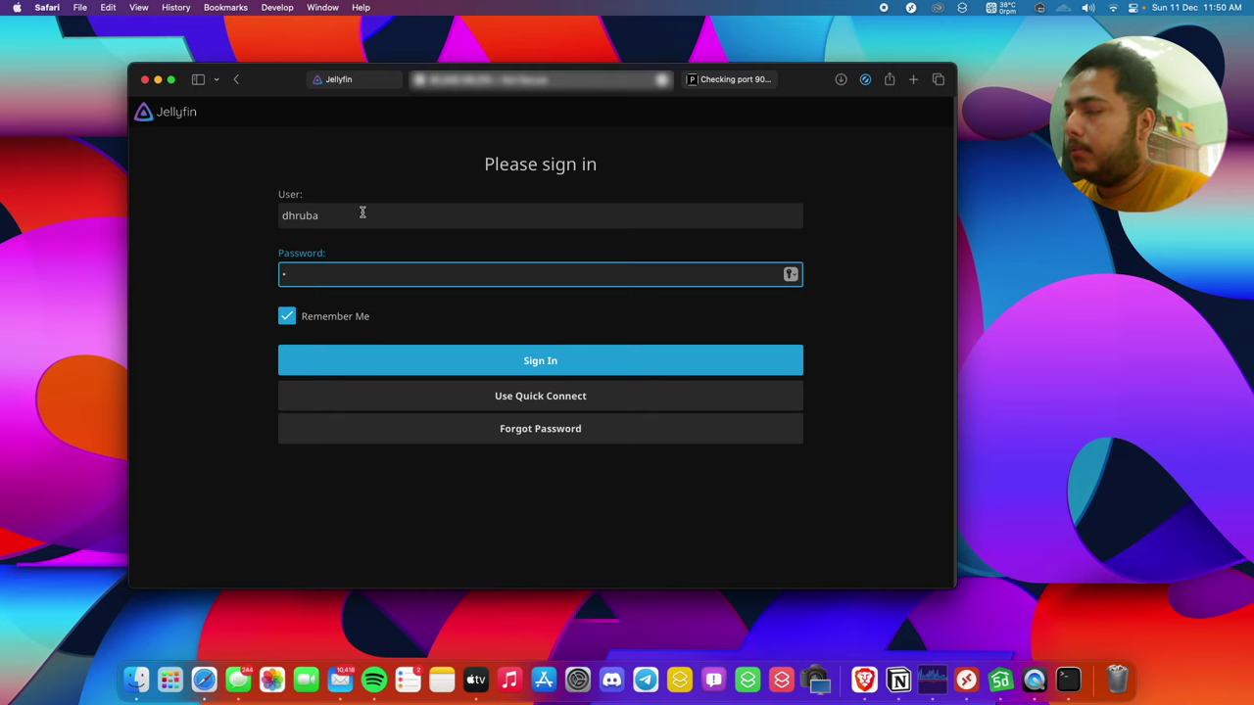
text(**)
click(441, 359)
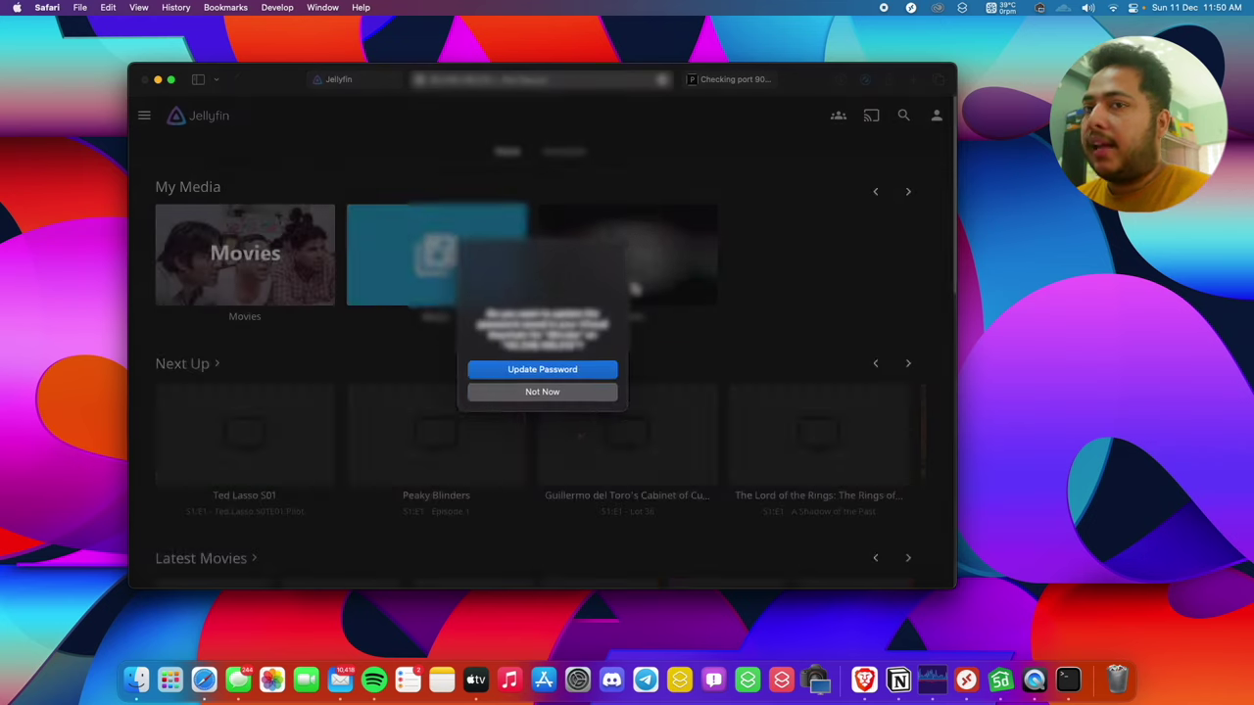
click(579, 392)
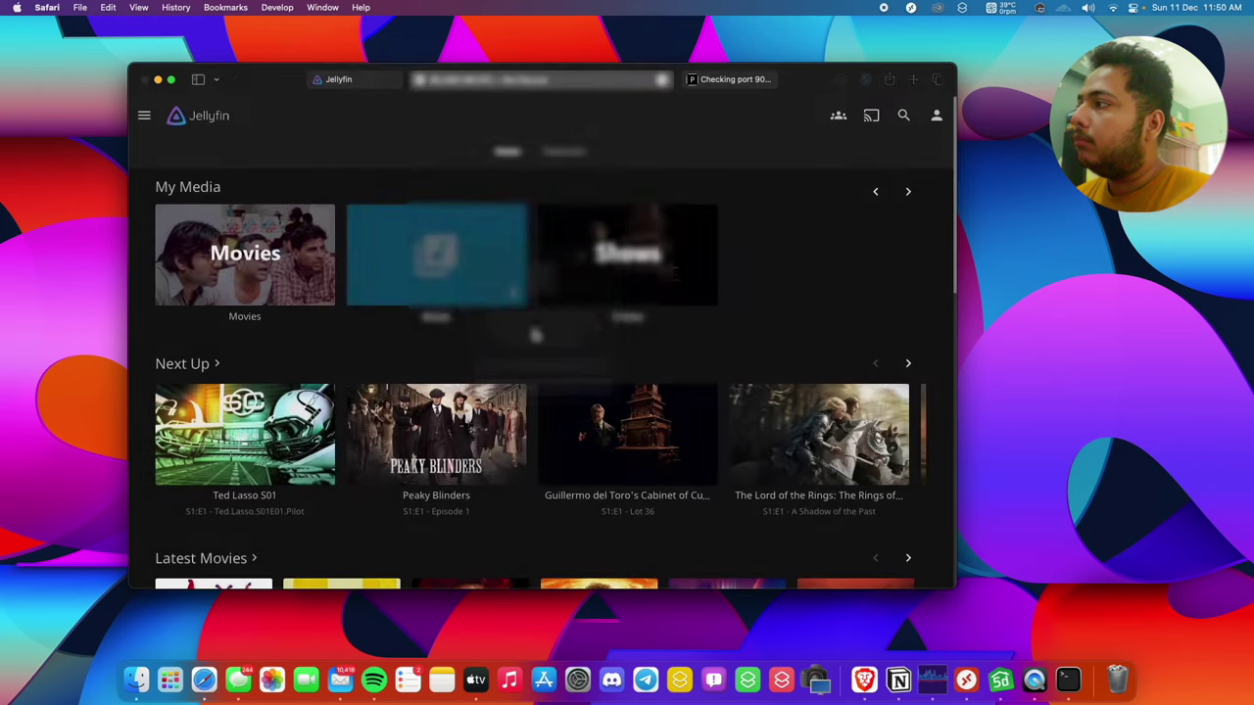
Test playback of Peaky Blinders S1:E1 with the sound muted and return to the Jellyfin home page
scroll(522, 389, down, 5)
scroll(522, 389, up, 5)
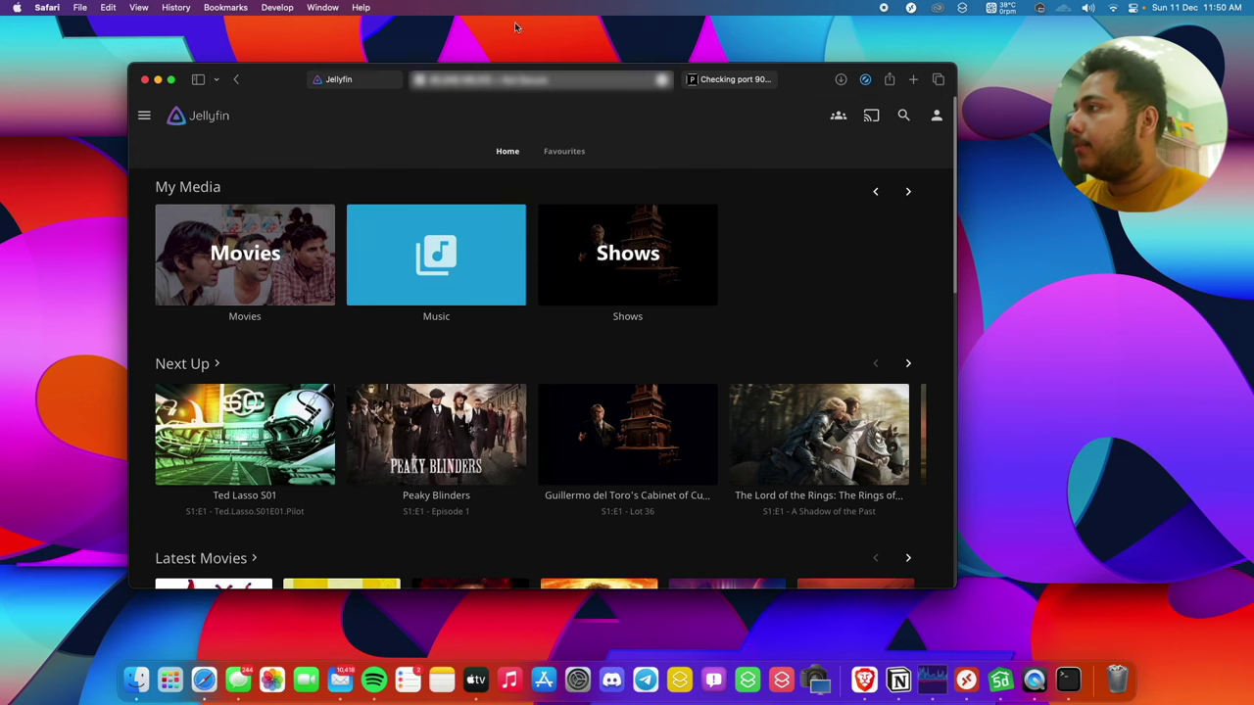
click(442, 429)
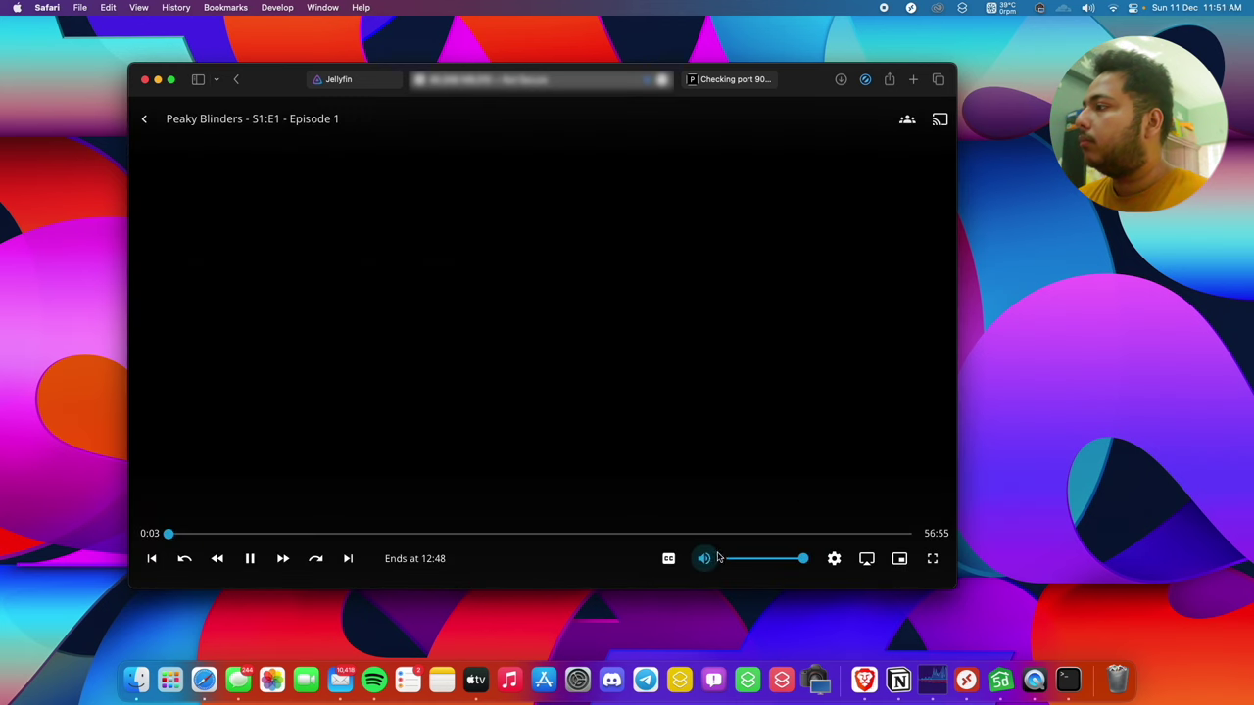
click(704, 558)
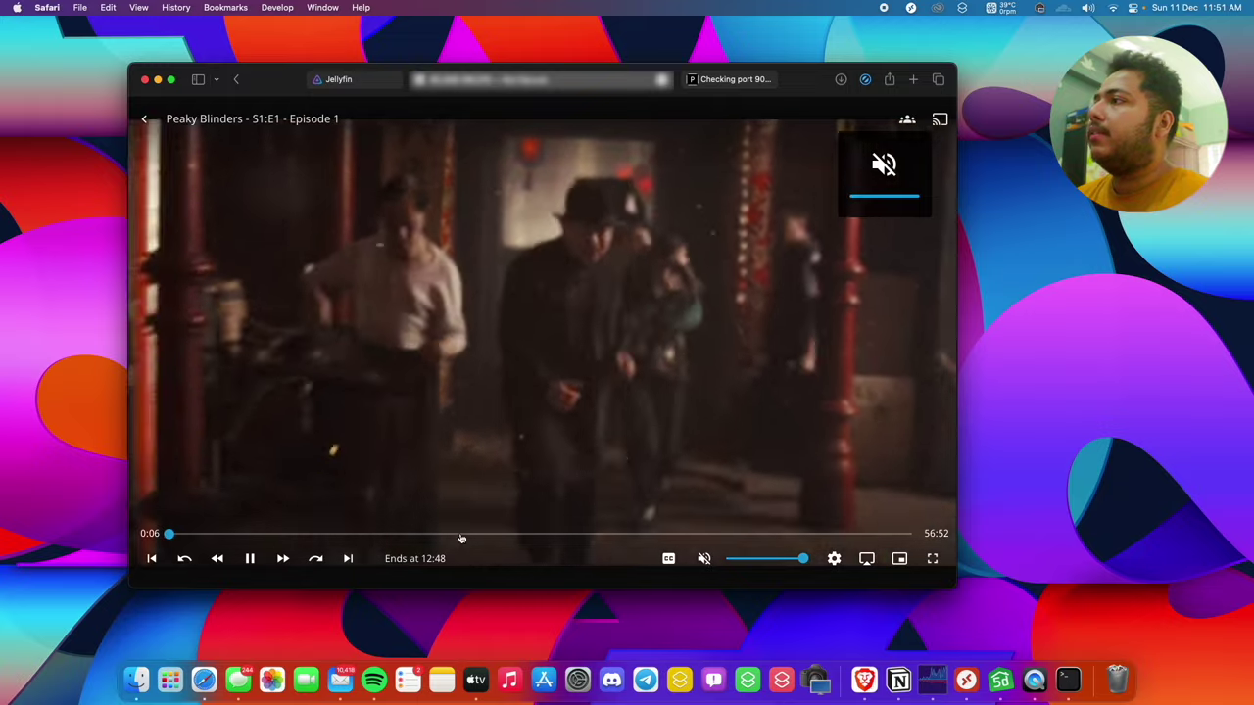
click(144, 118)
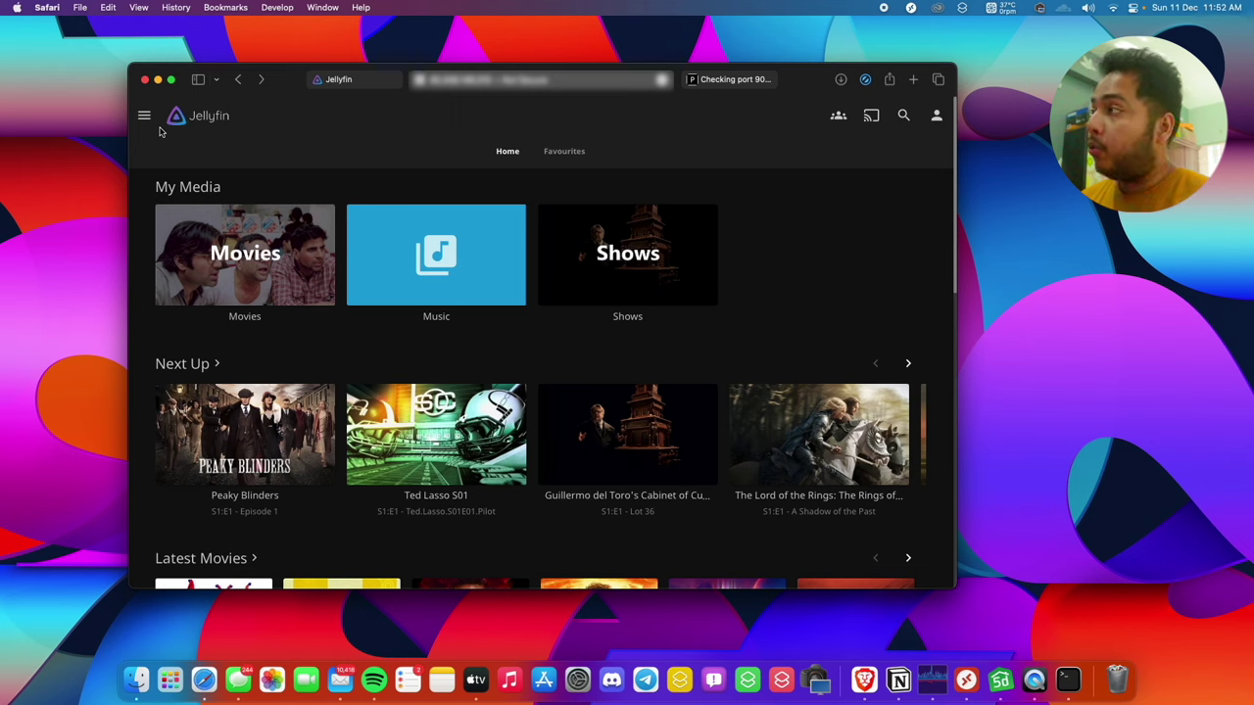
Switch the Wi-Fi connection to the HUAWEI P20 Pro network and reload Jellyfin at its public address
click(1088, 7)
click(1113, 7)
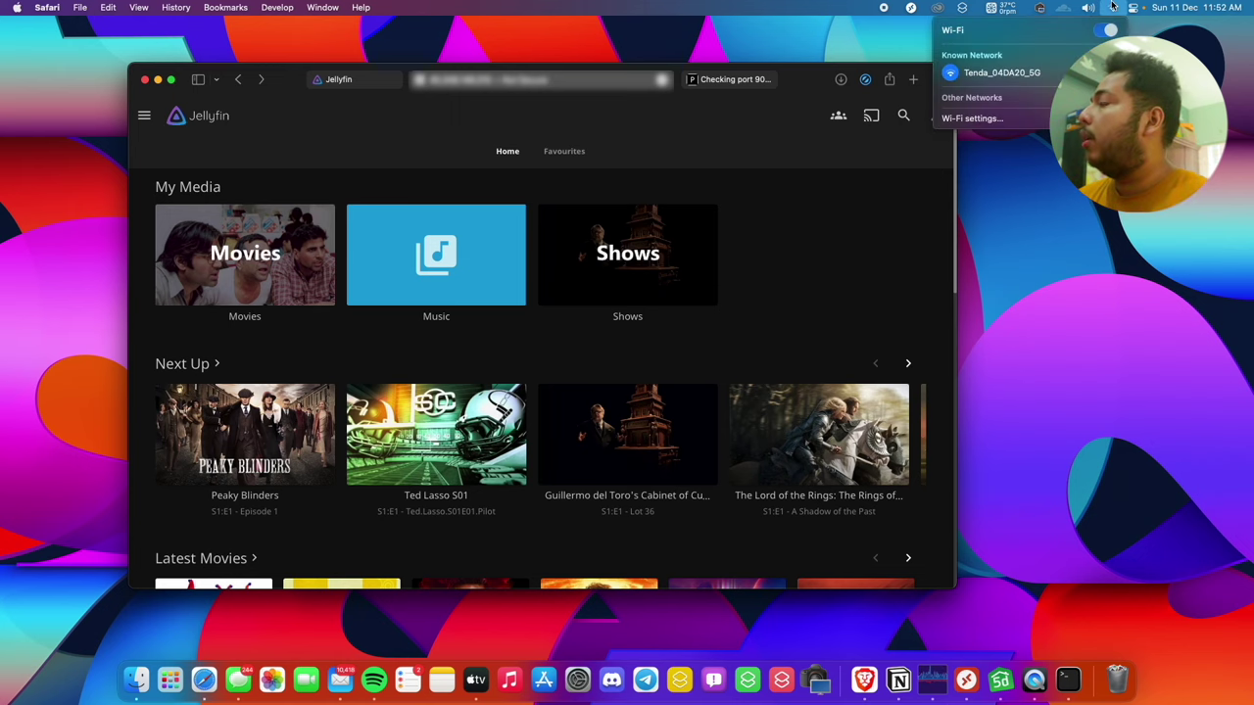
click(818, 84)
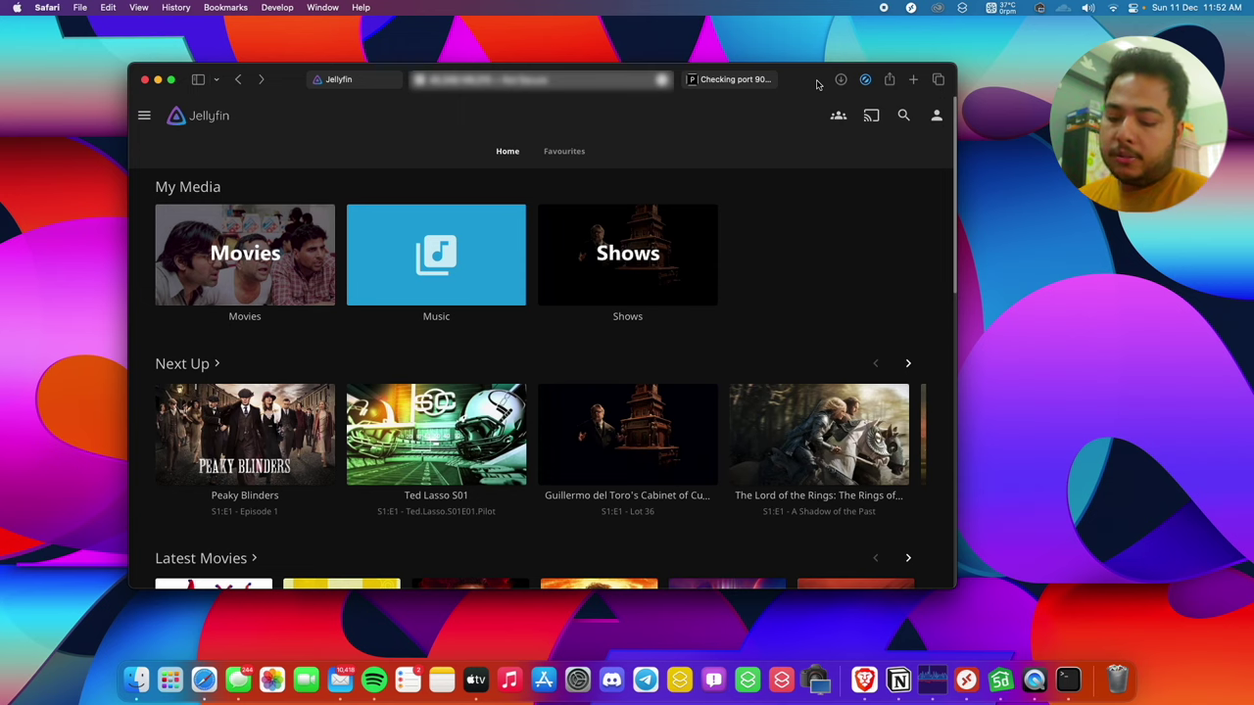
click(1116, 6)
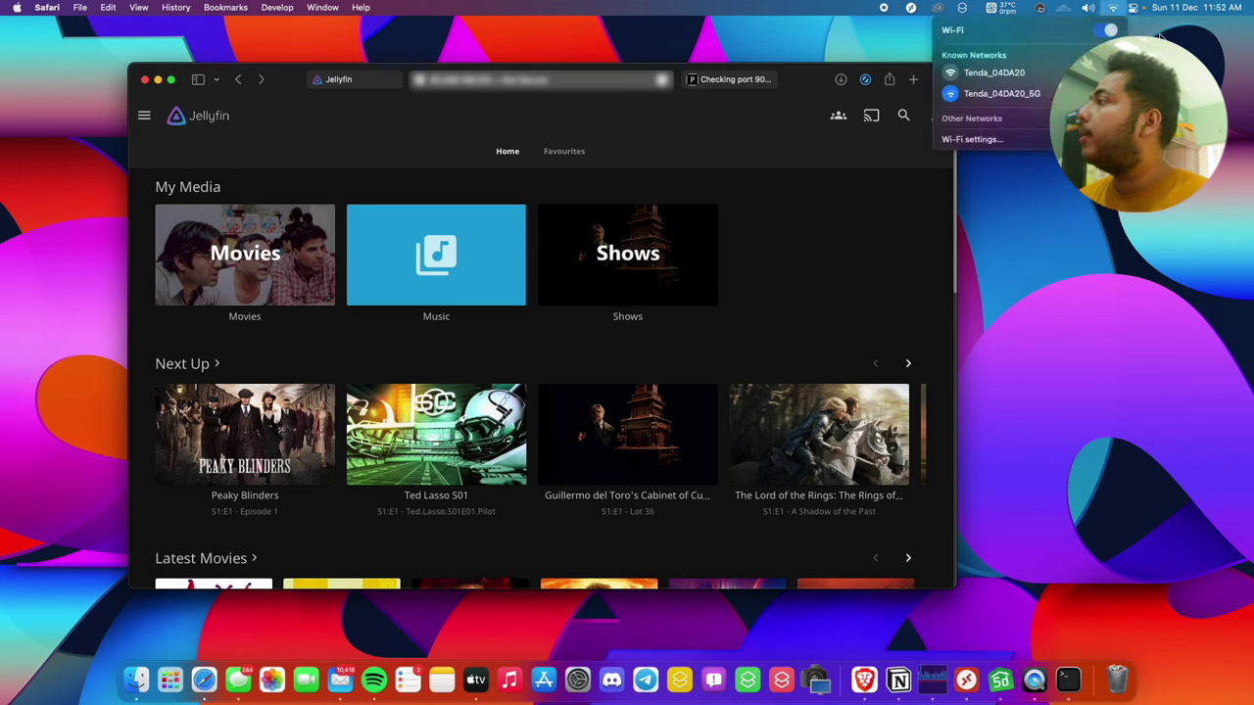
click(1019, 113)
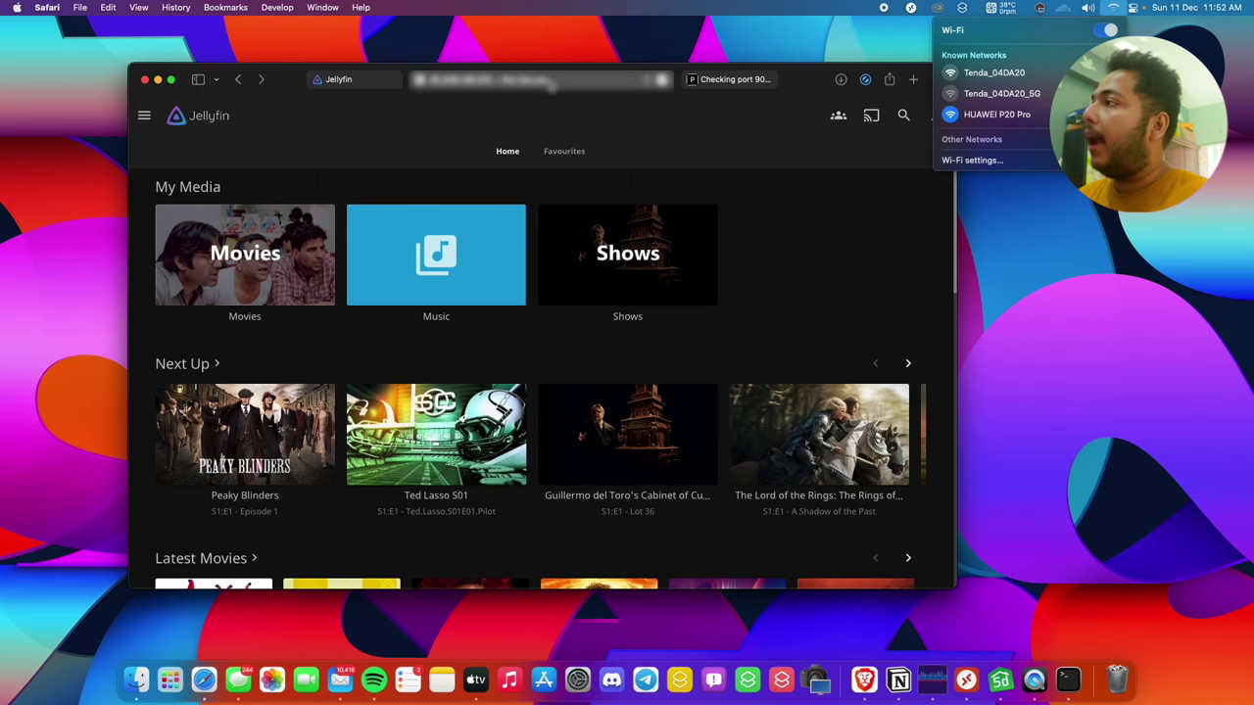
click(553, 80)
key(Return)
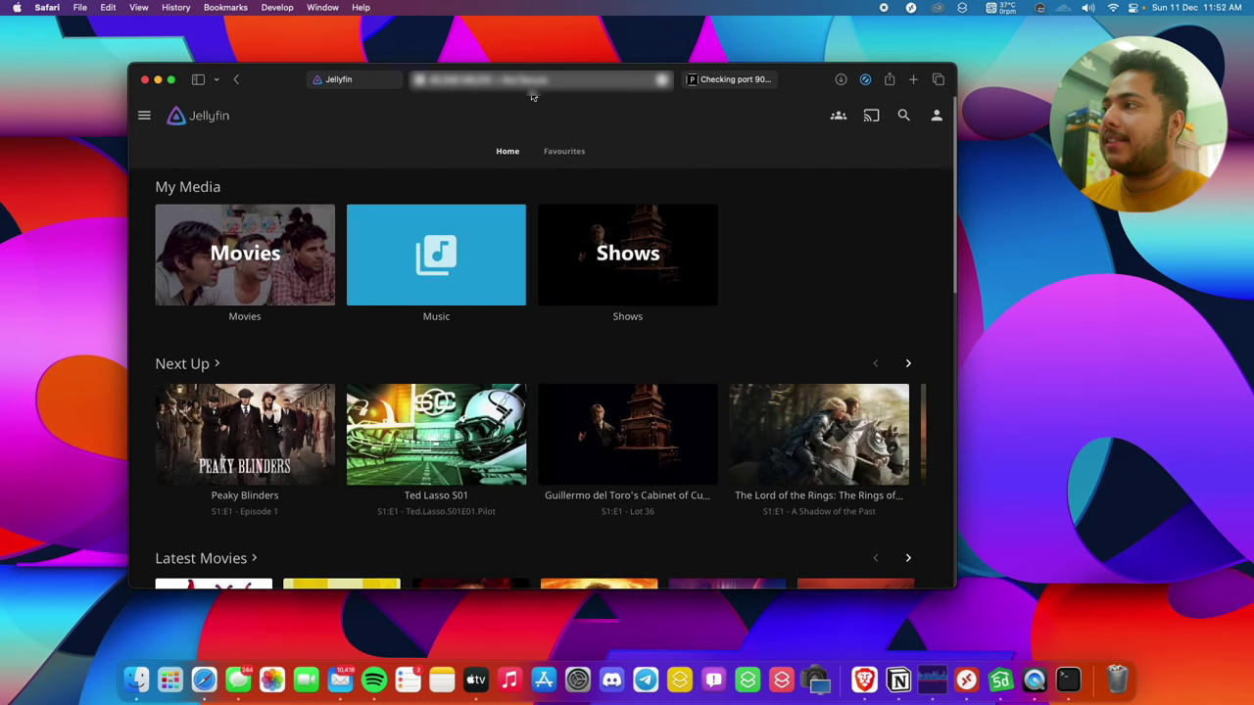
Play Peaky Blinders S1:E1 over the HUAWEI P20 Pro connection, mute it and return to the home page
mouse_move(209, 444)
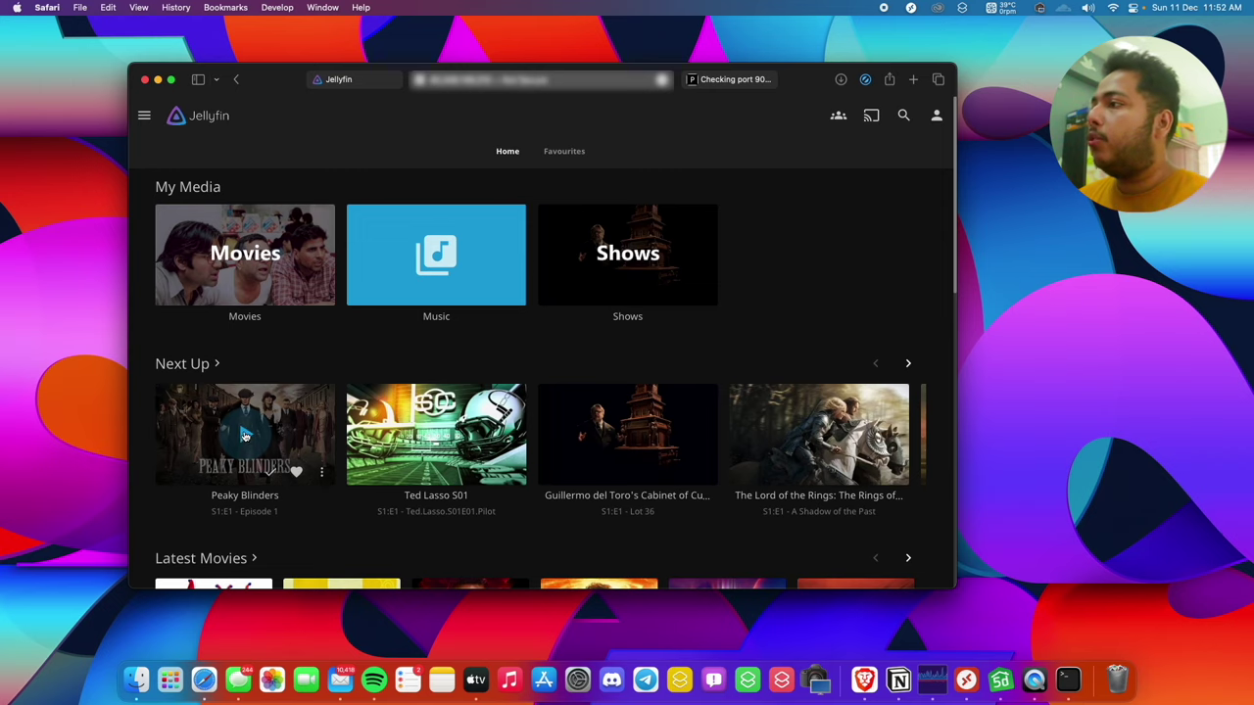
click(244, 436)
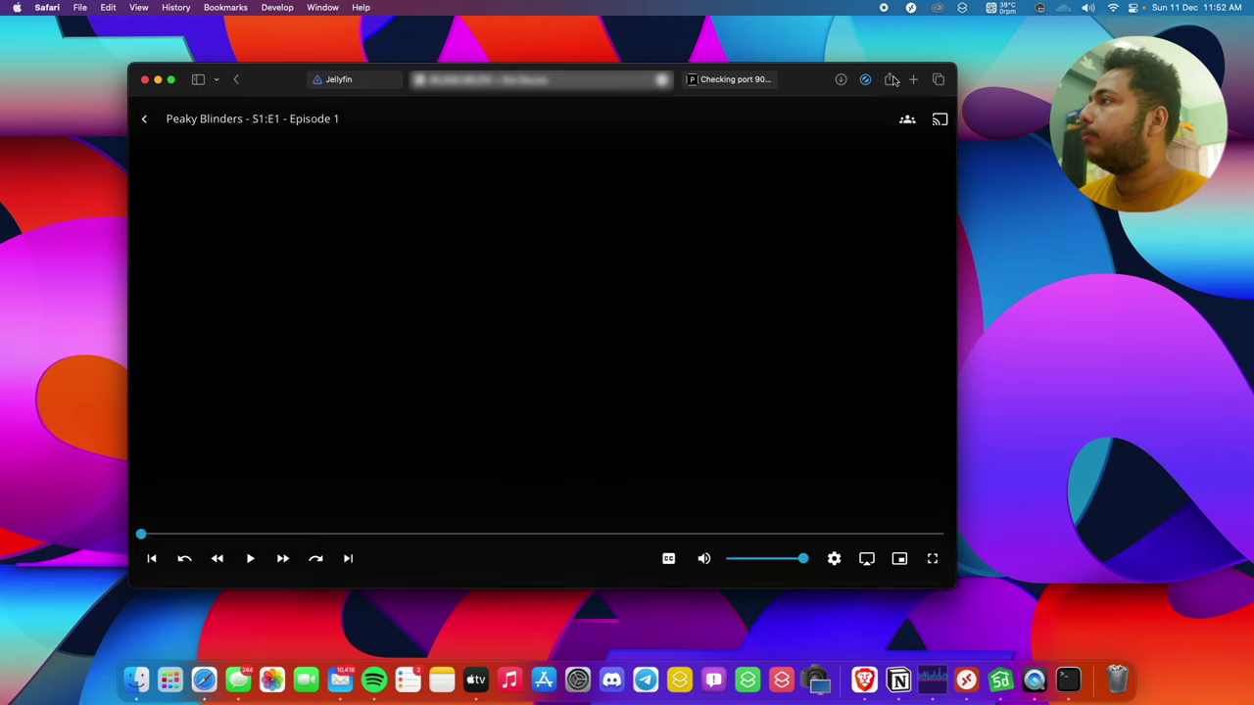
click(247, 559)
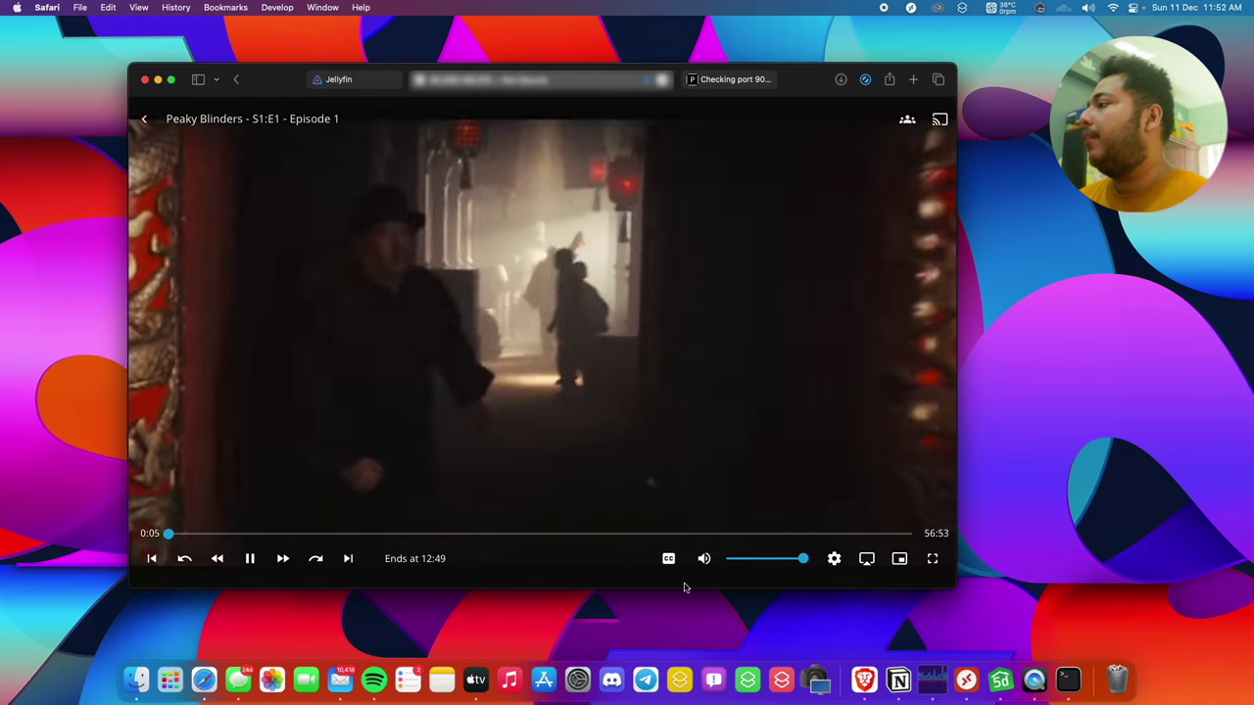
click(703, 558)
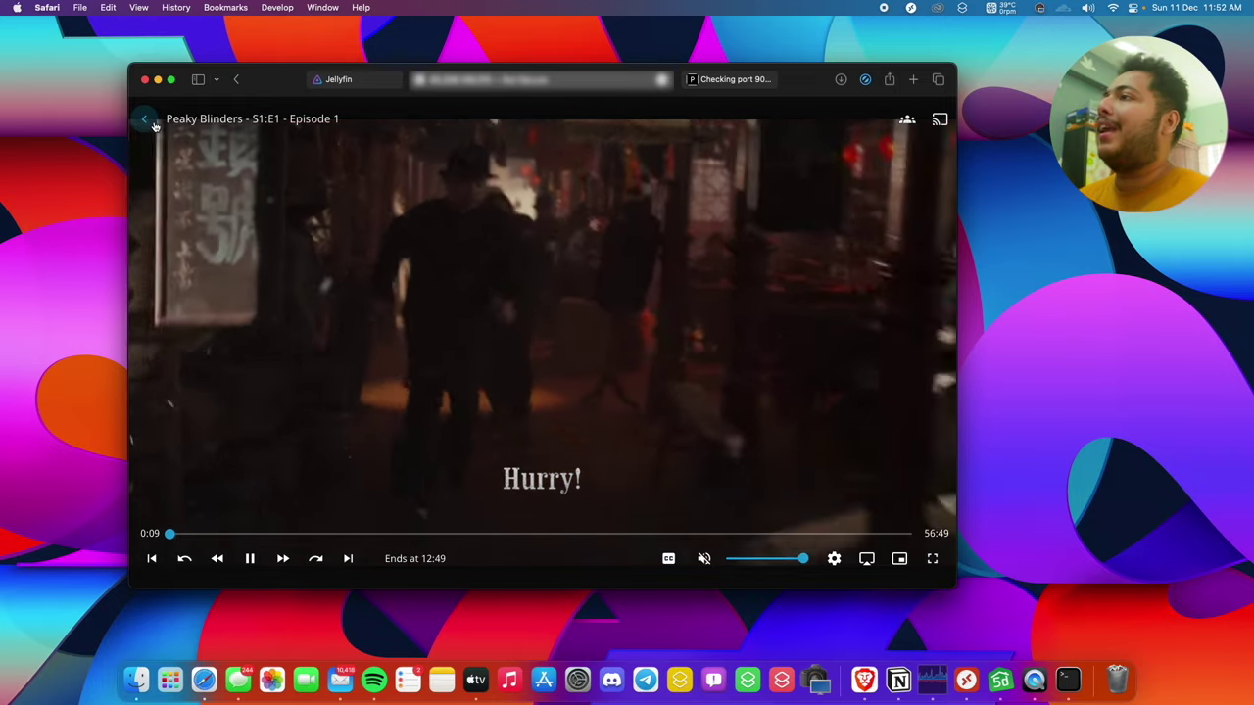
click(145, 120)
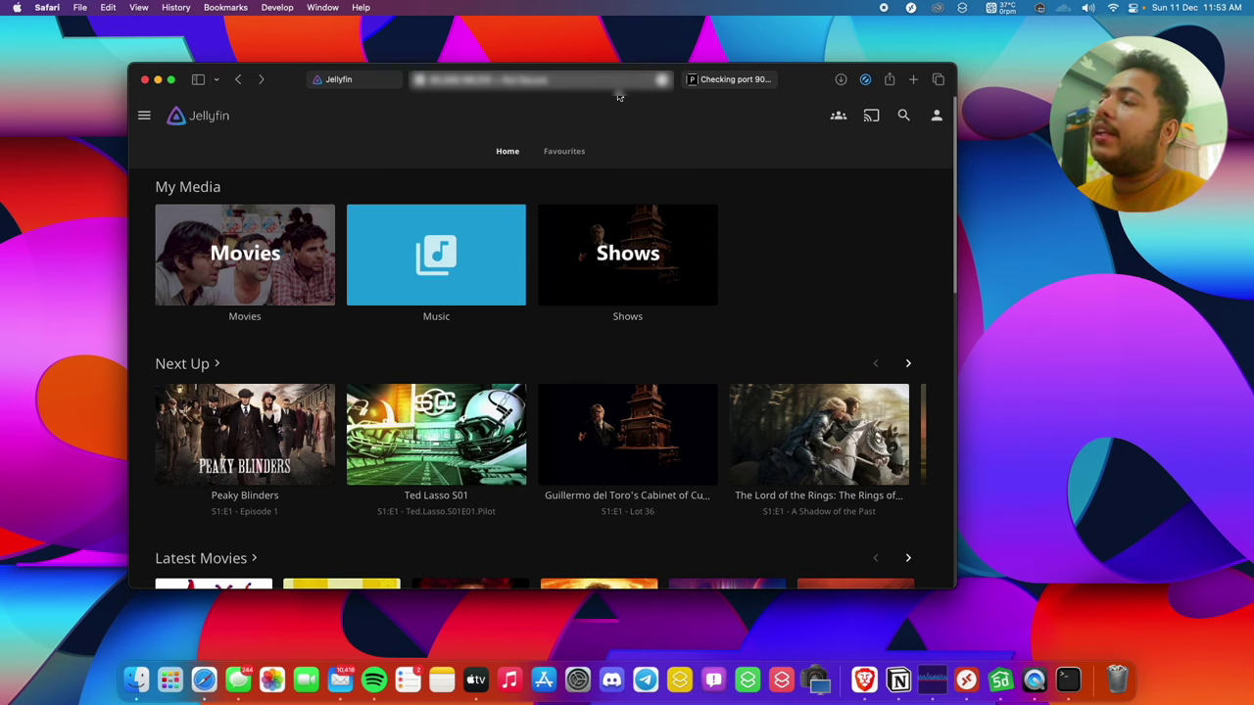
Search Google for "my ip" in a new tab and select the public IP address in the results
click(913, 79)
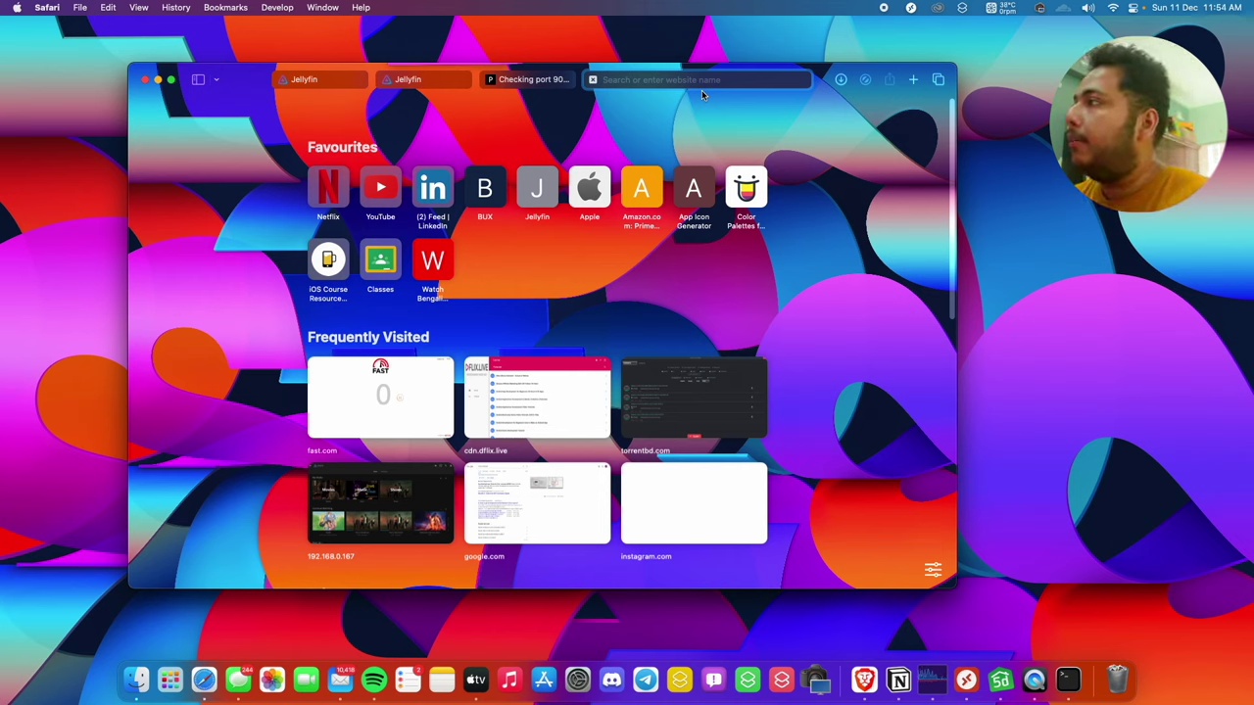
text(my ip)
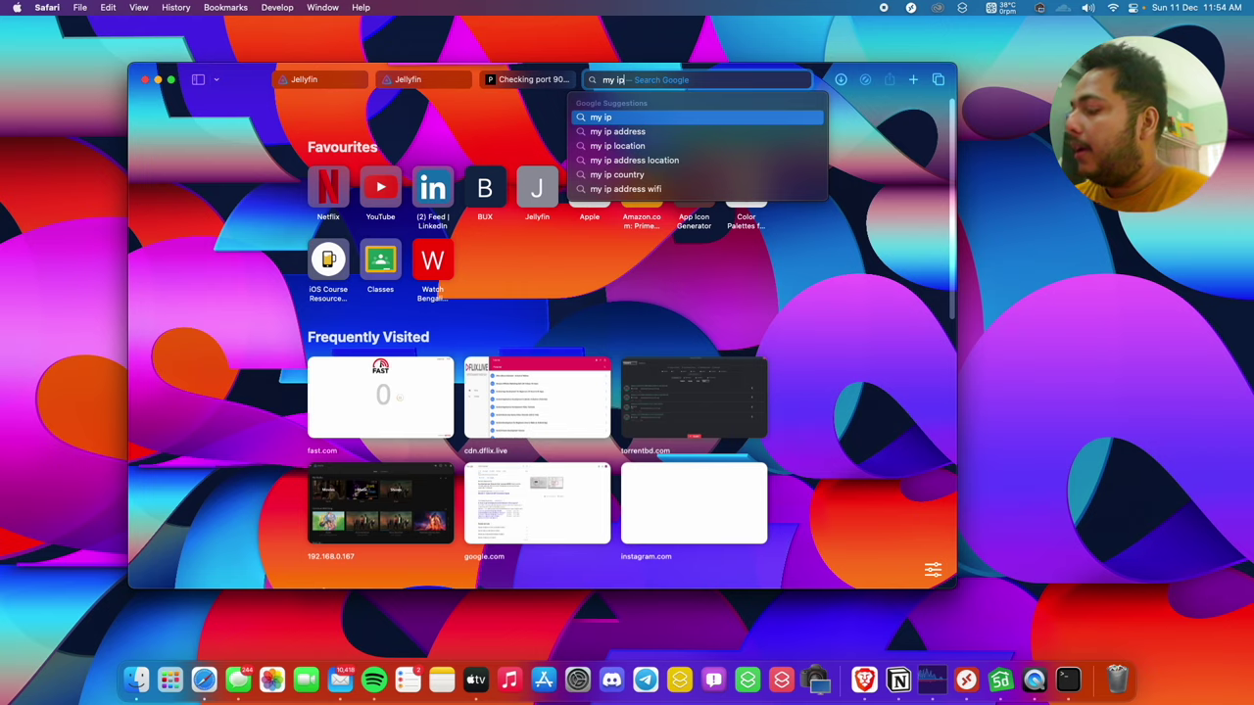
key(Return)
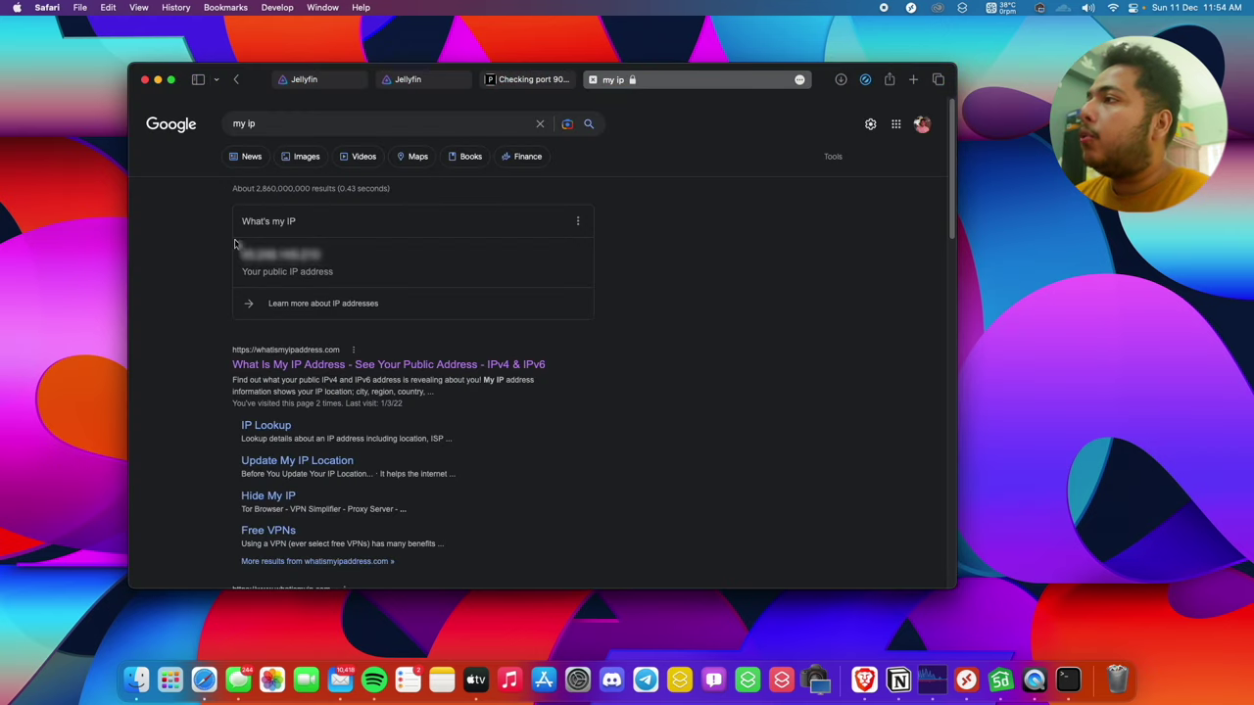
click(241, 255)
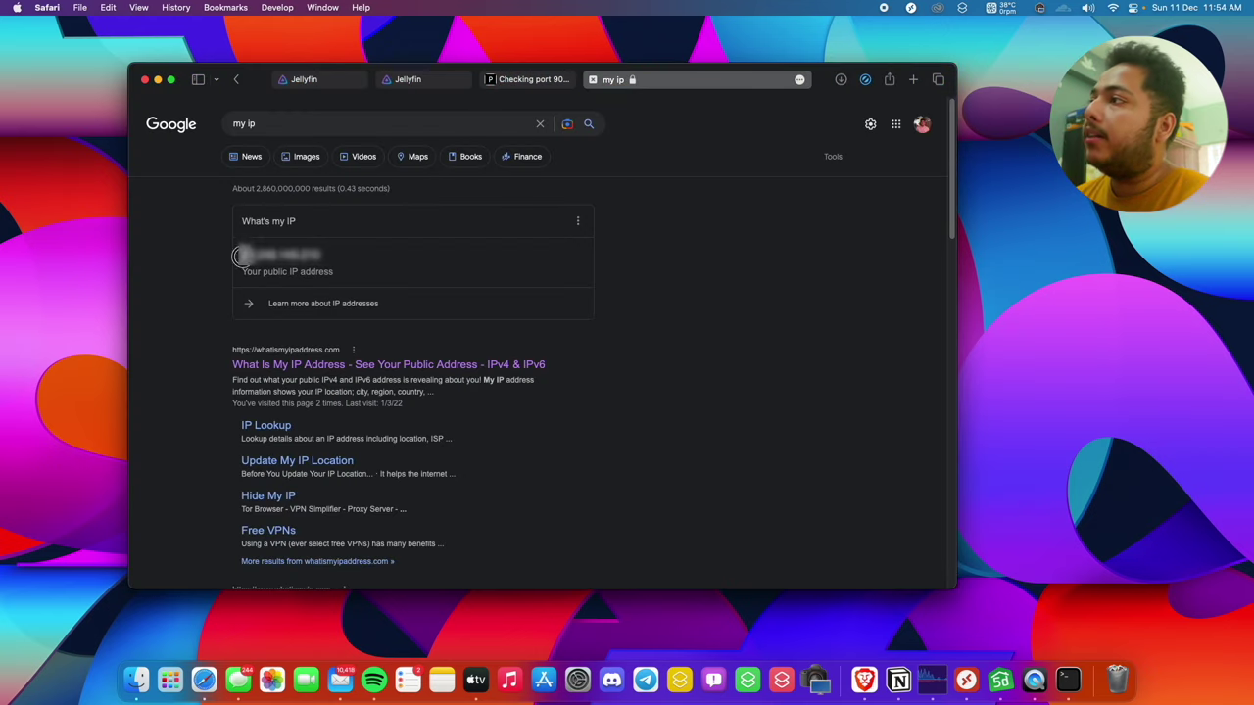
drag(242, 255, 329, 254)
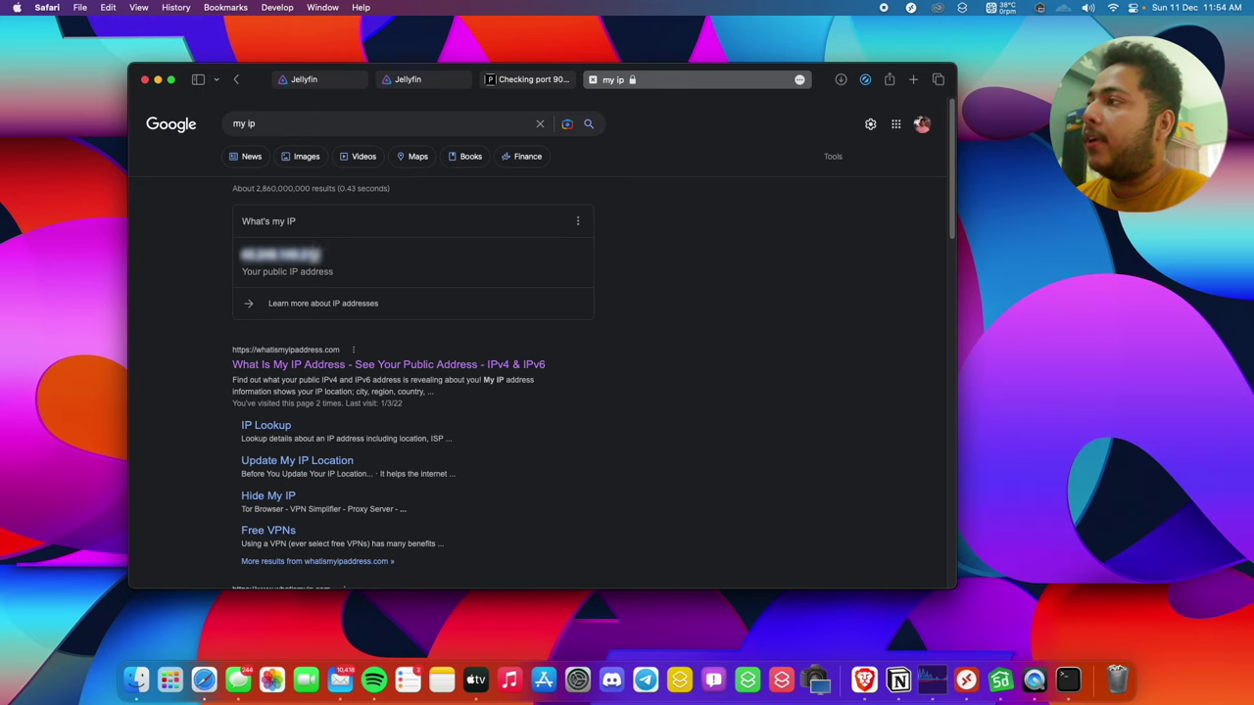